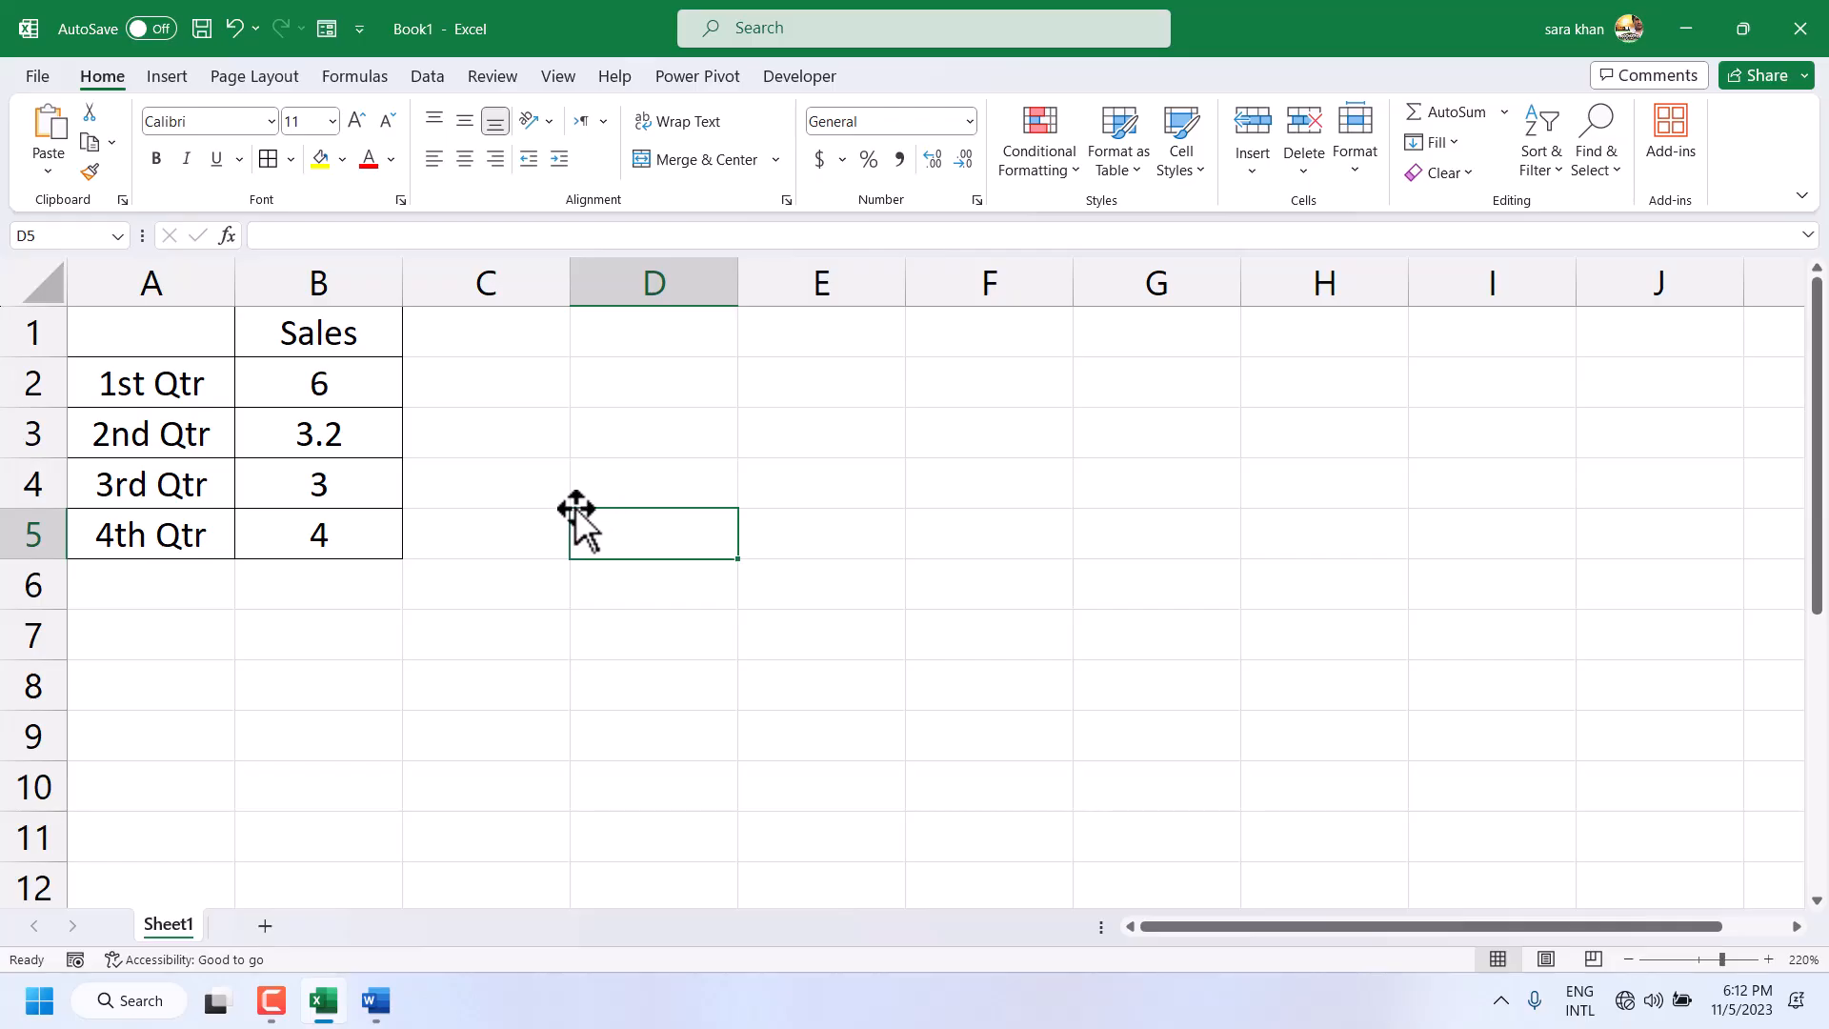
Insert a 2-D pie chart from the quarterly sales data in A1:B5.
click(610, 385)
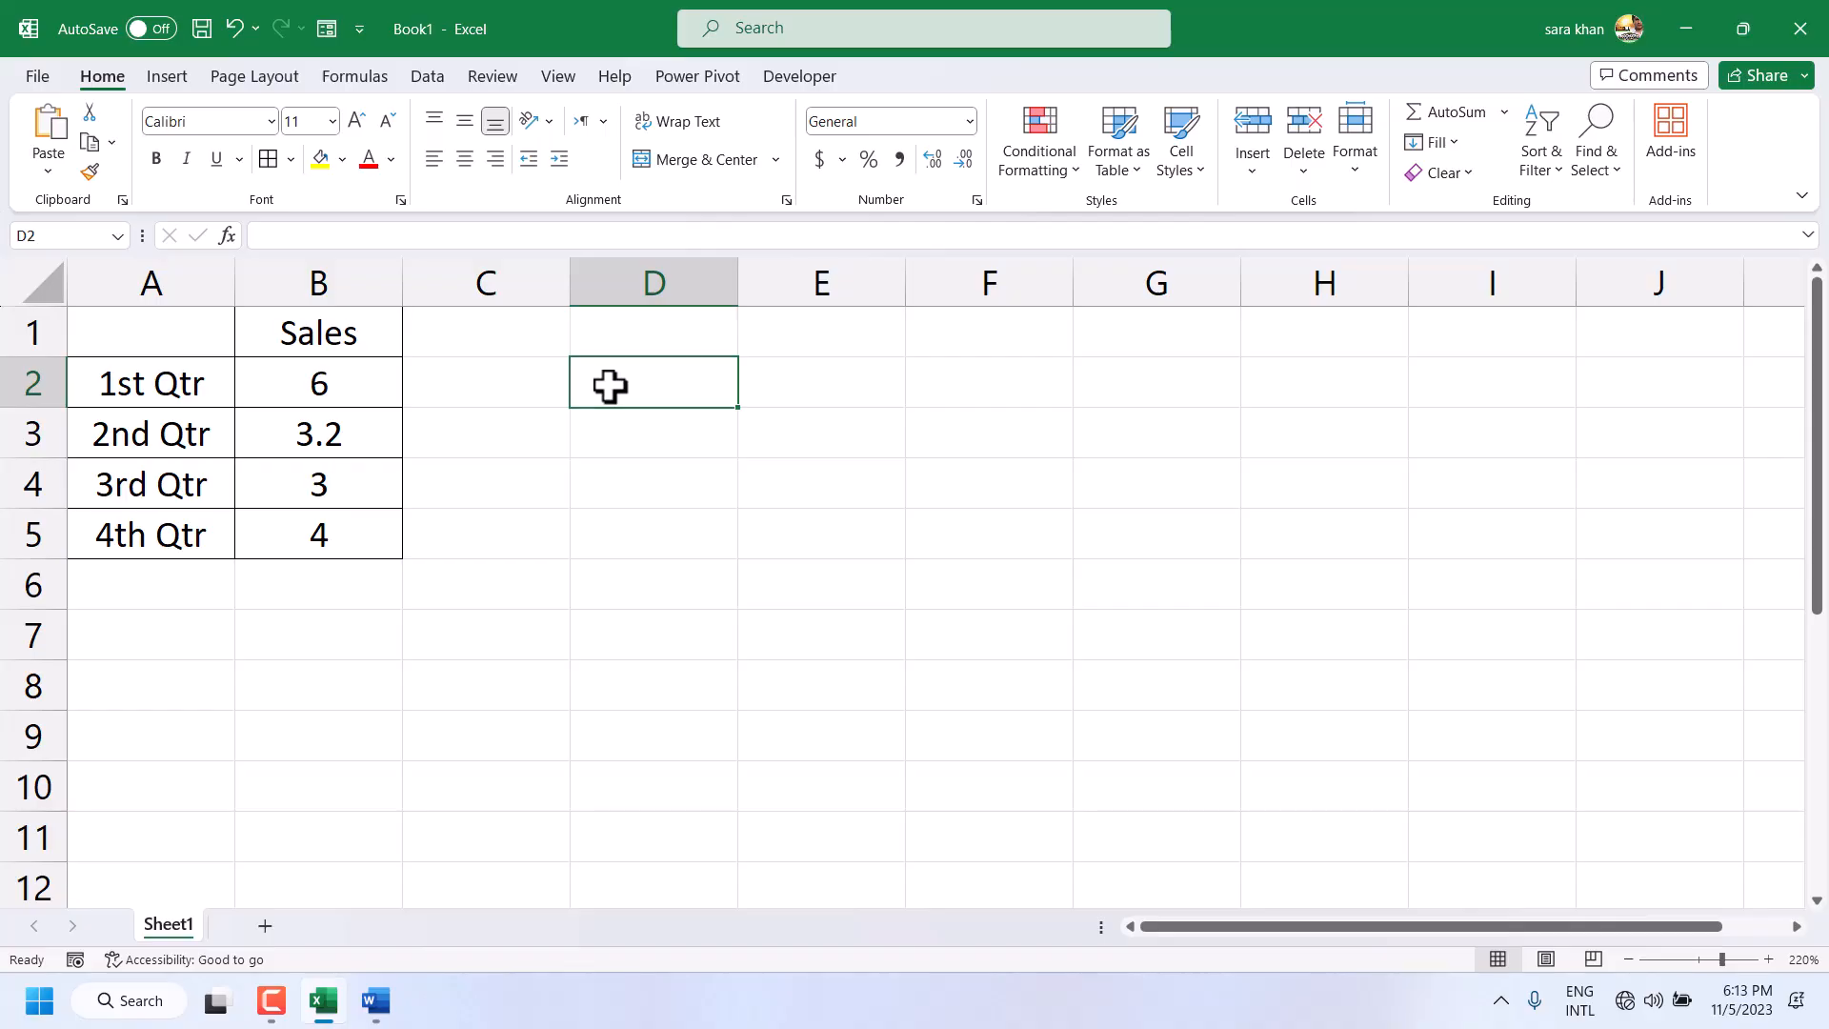
drag(155, 327, 294, 555)
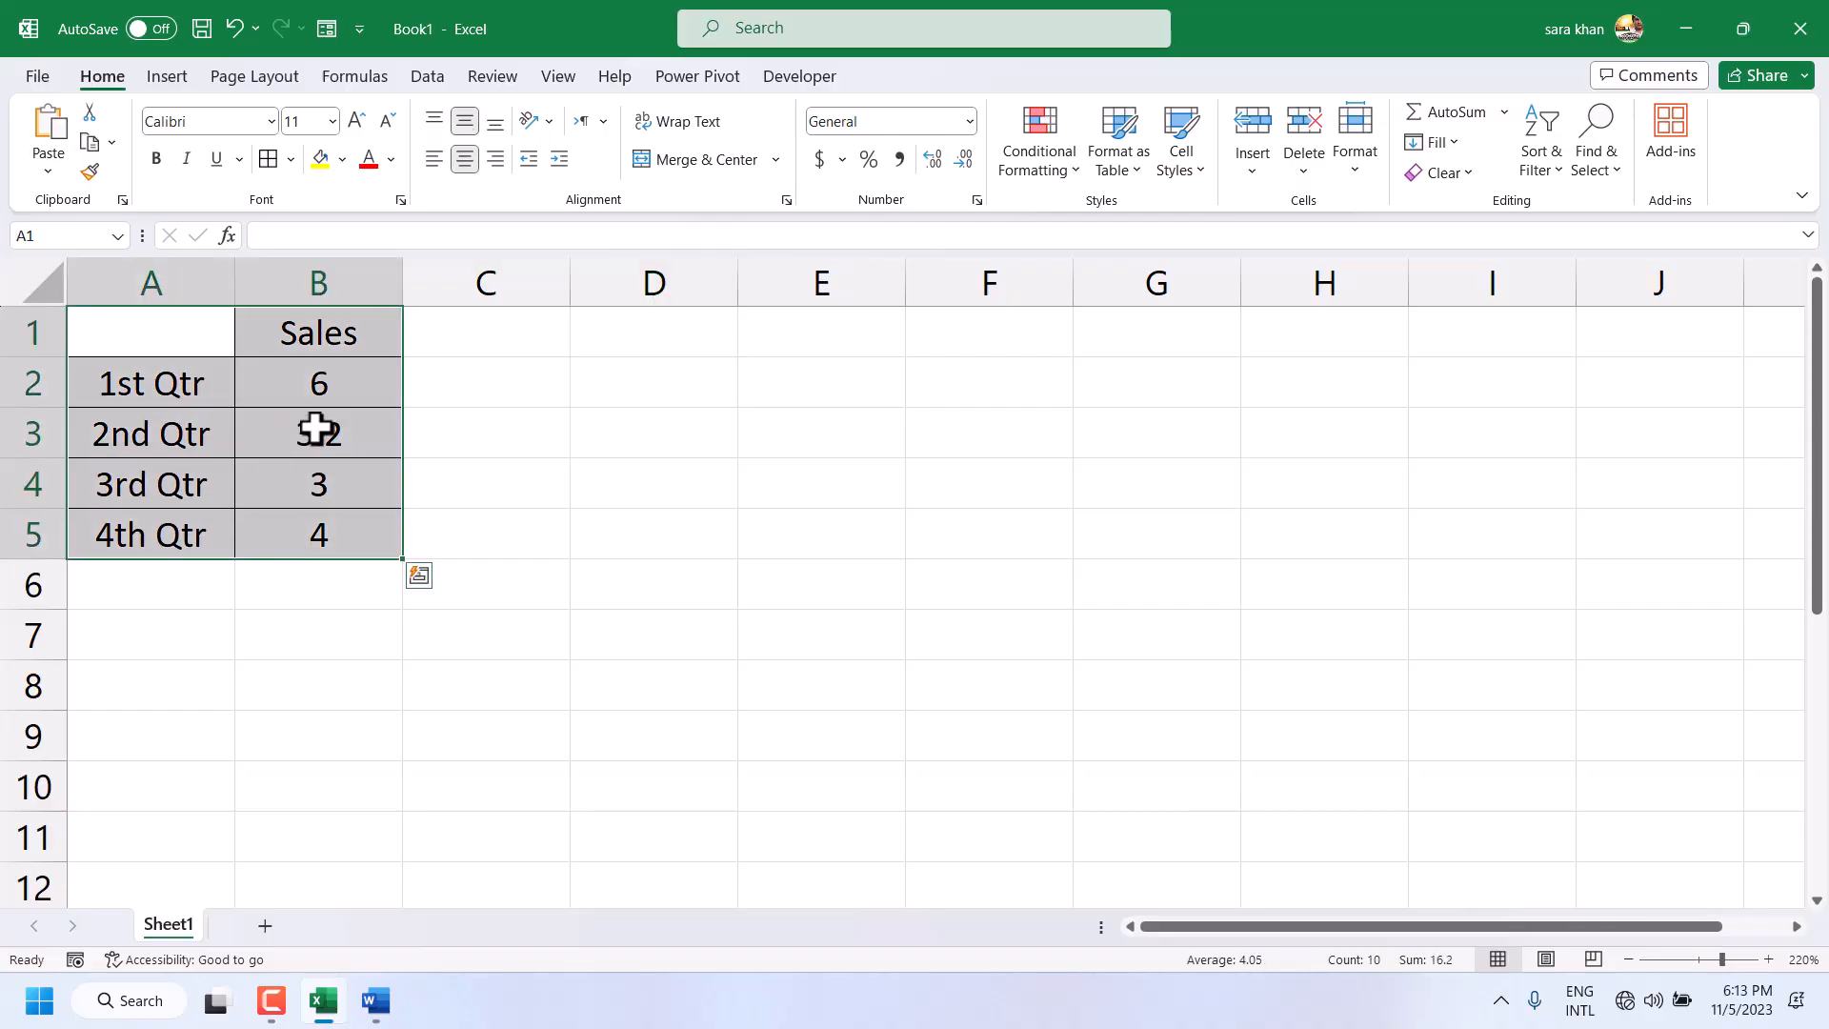
click(164, 78)
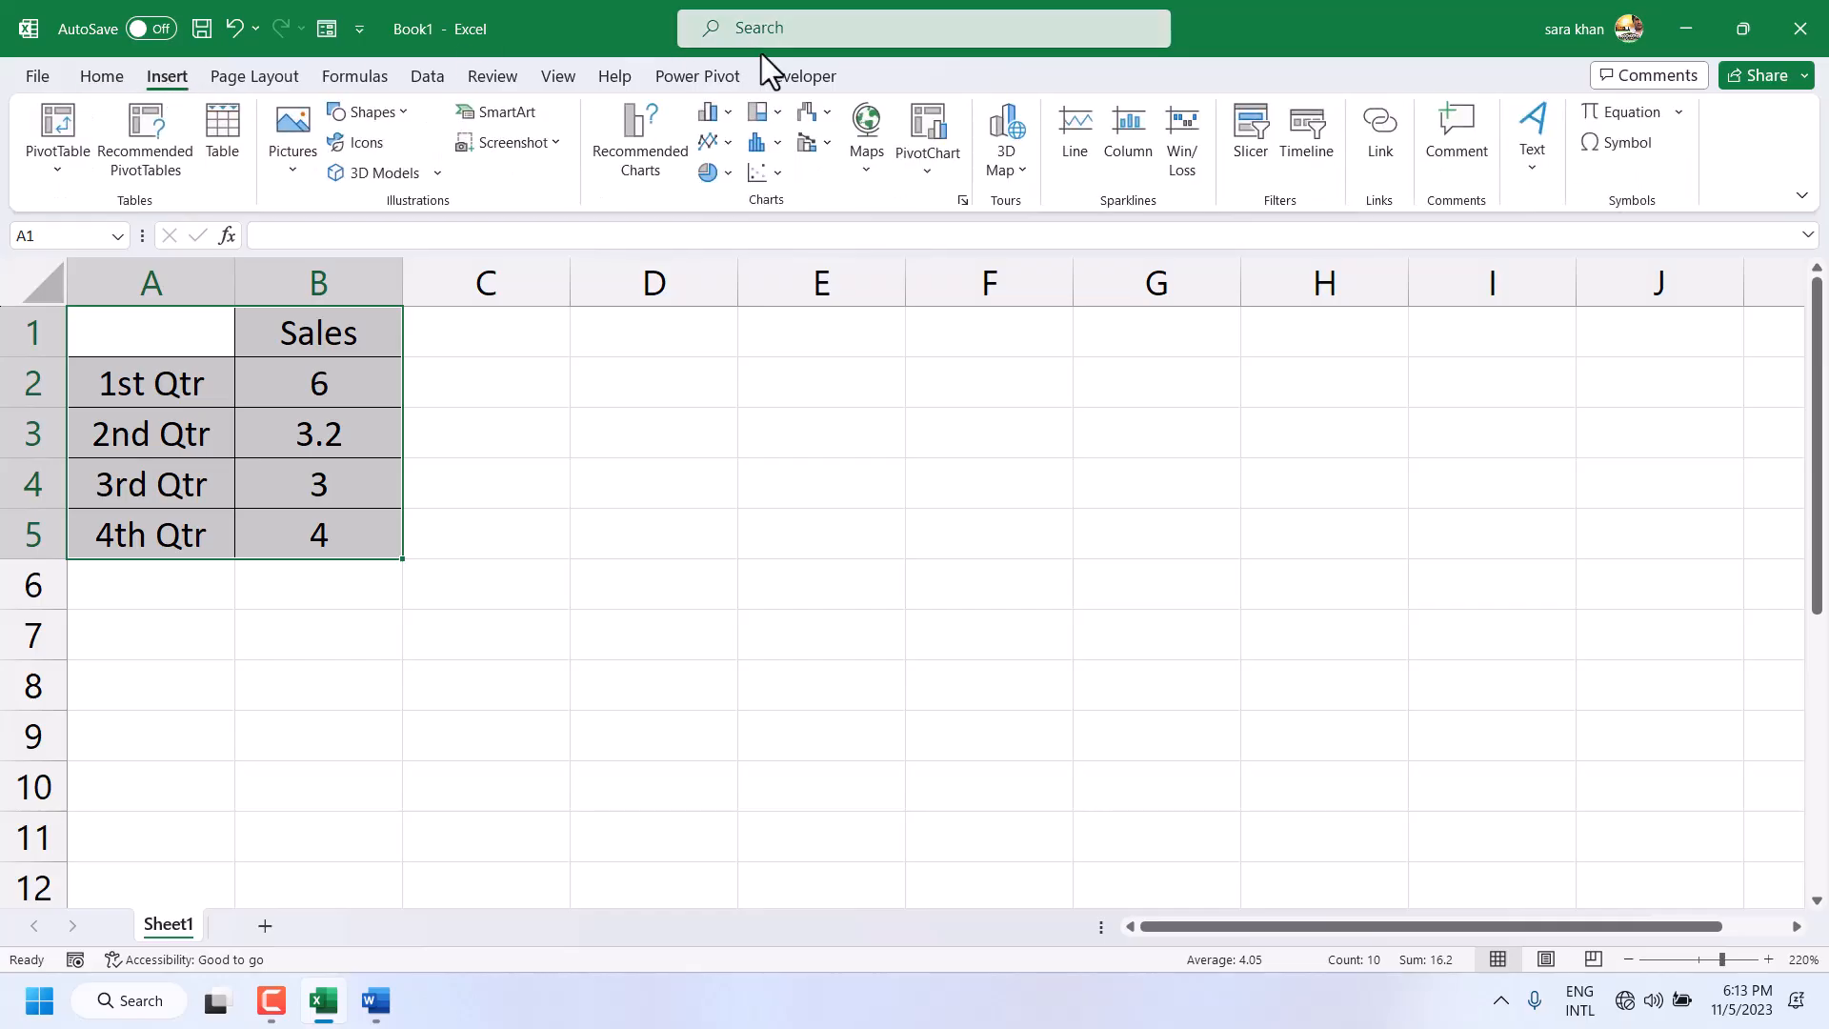
click(730, 172)
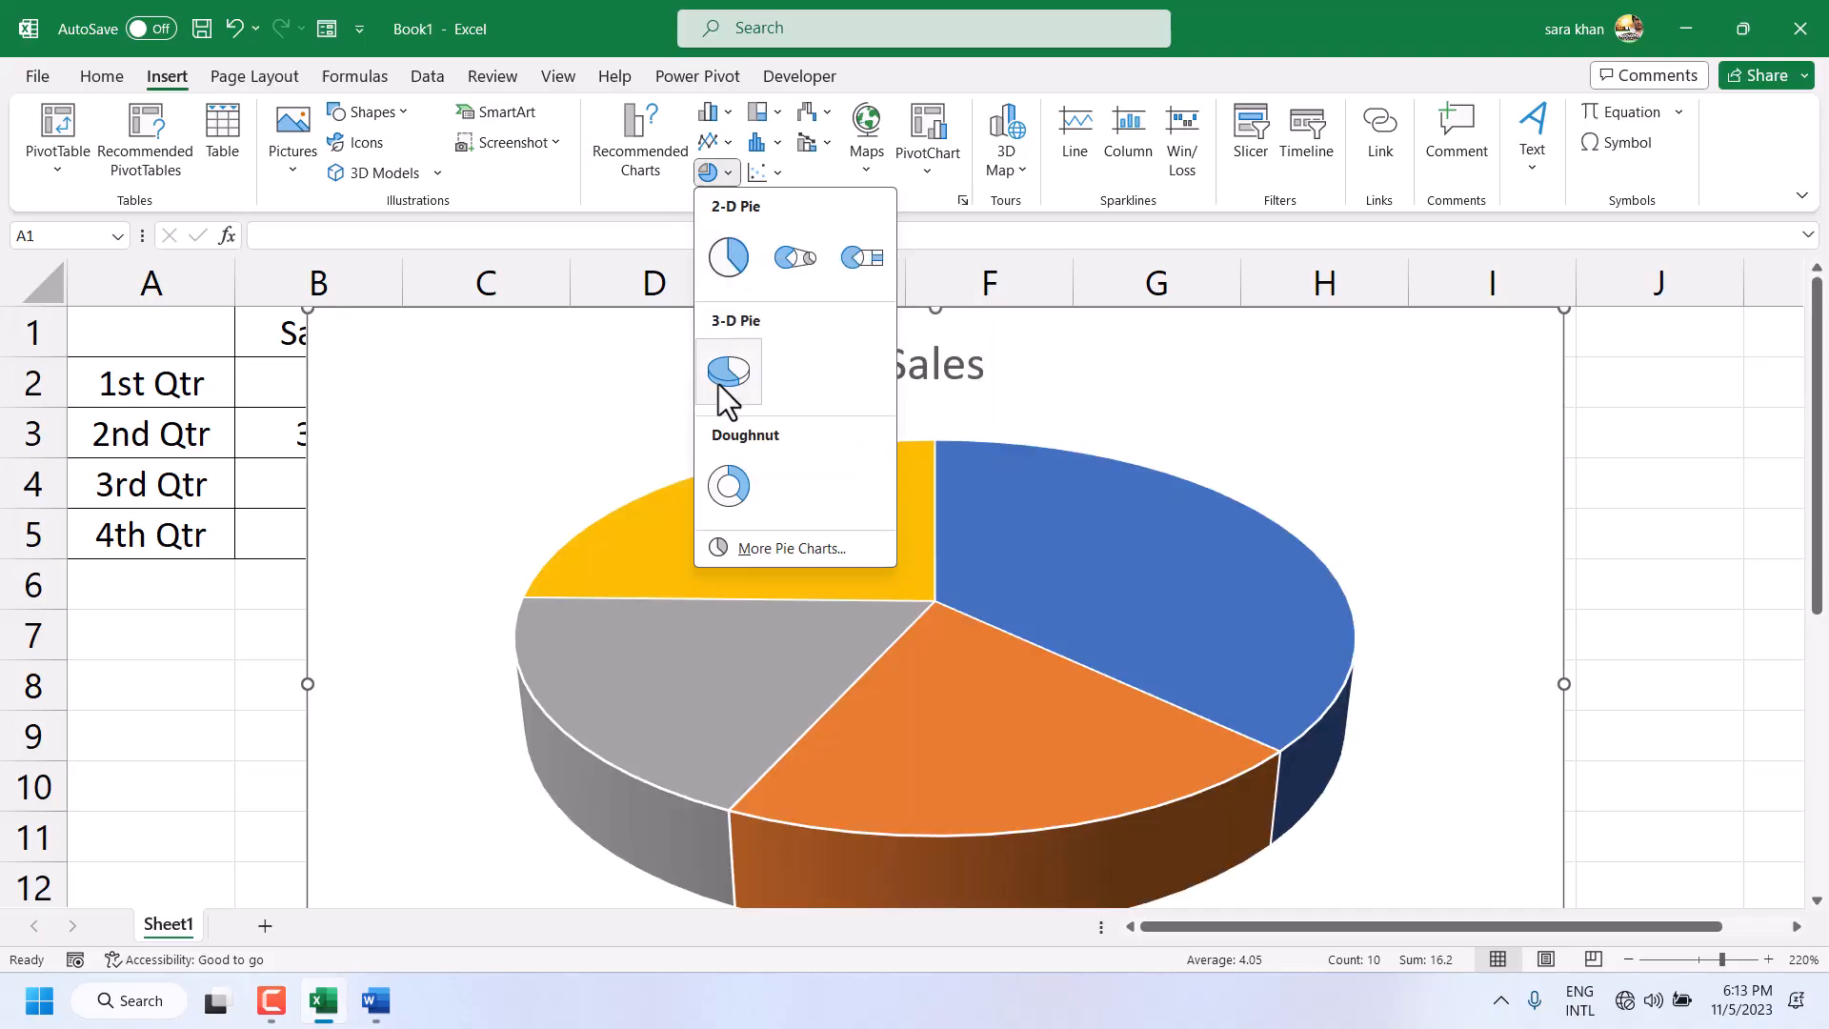
click(733, 255)
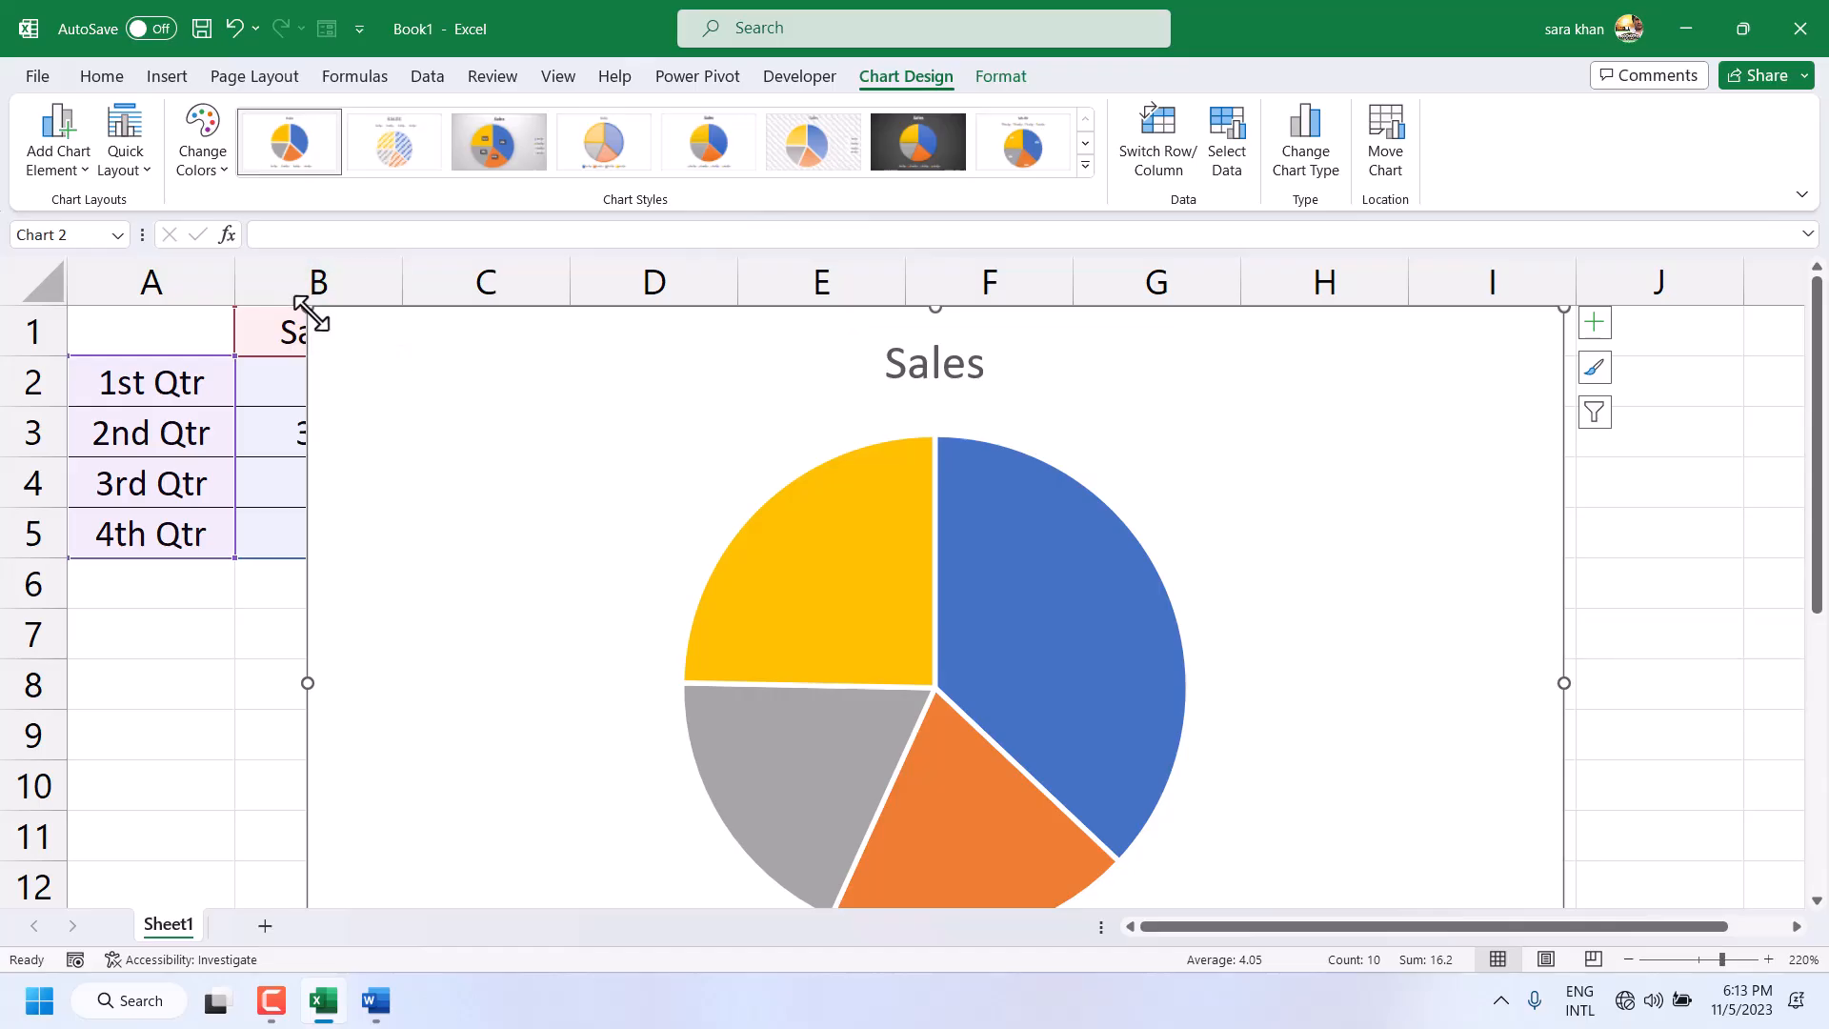
Shrink the pie chart and place it beside the sales table, spanning about columns D to G and rows 1 to 10.
drag(310, 313, 700, 455)
drag(878, 518, 713, 402)
drag(1395, 337, 1202, 472)
drag(955, 583, 981, 458)
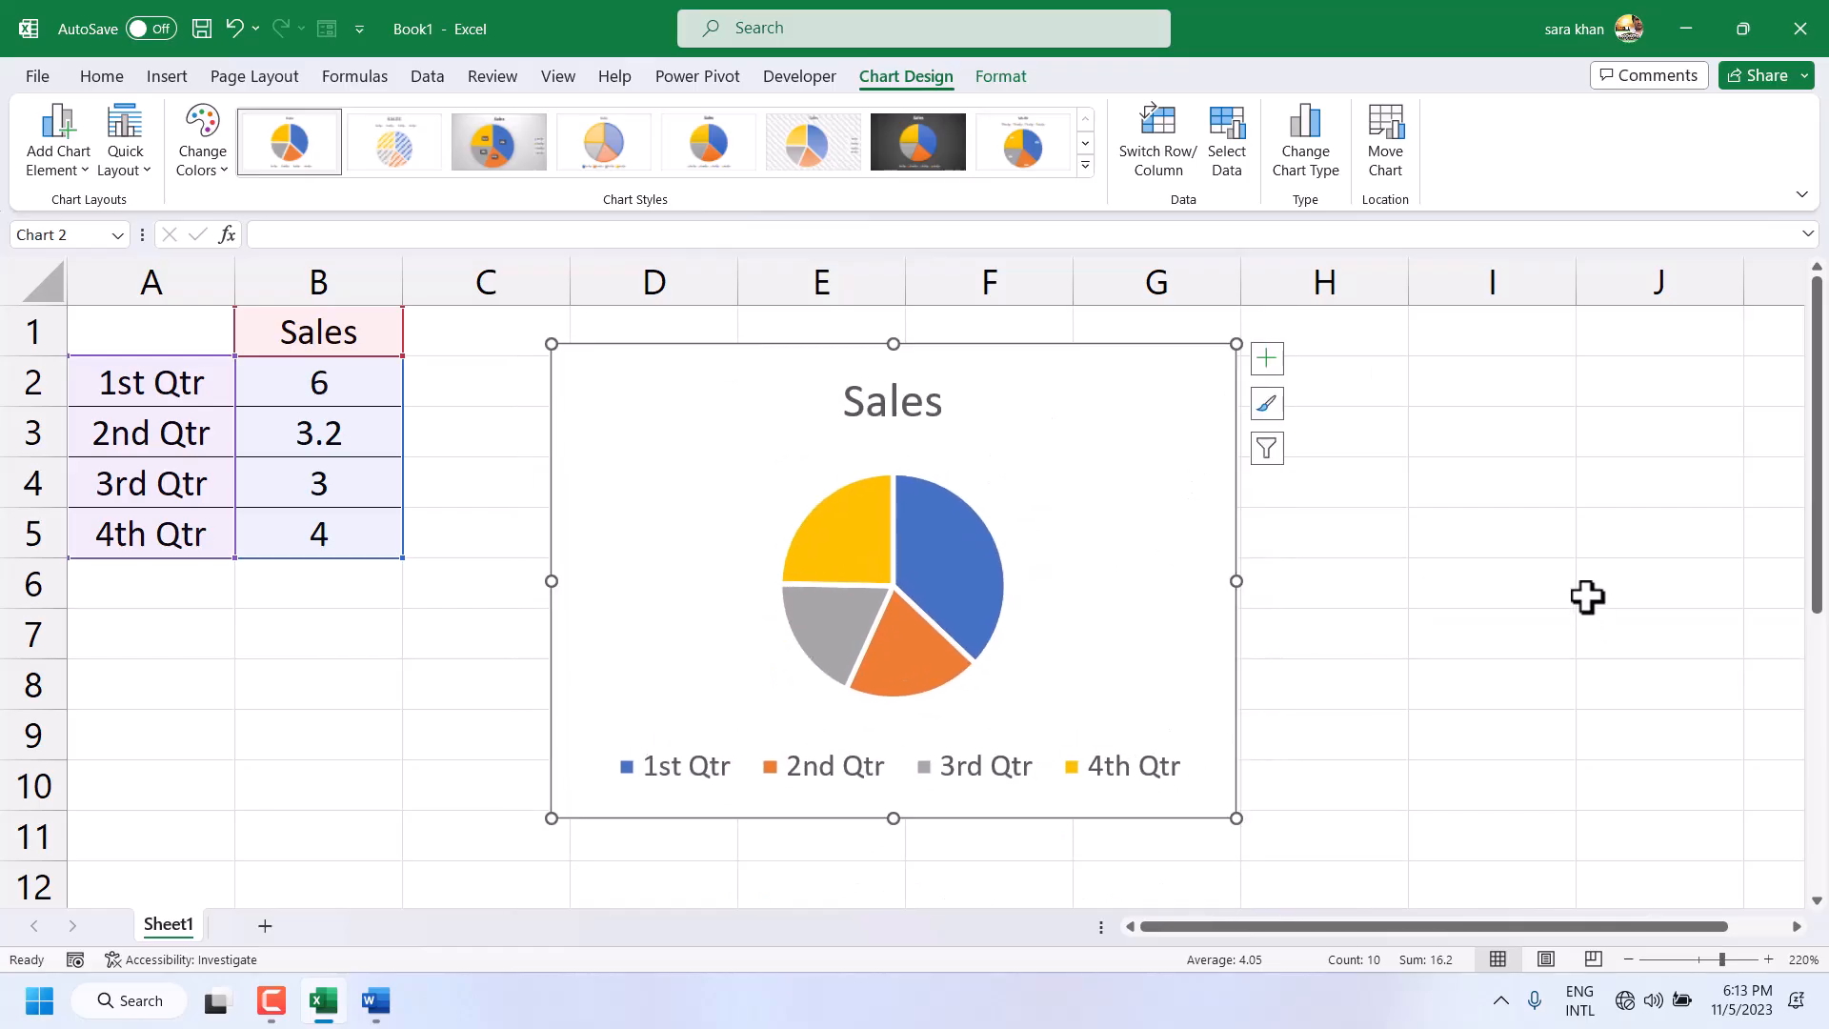
Set the 1st Qtr sales value in B2 to 3.
click(282, 380)
double_click(324, 381)
text(3)
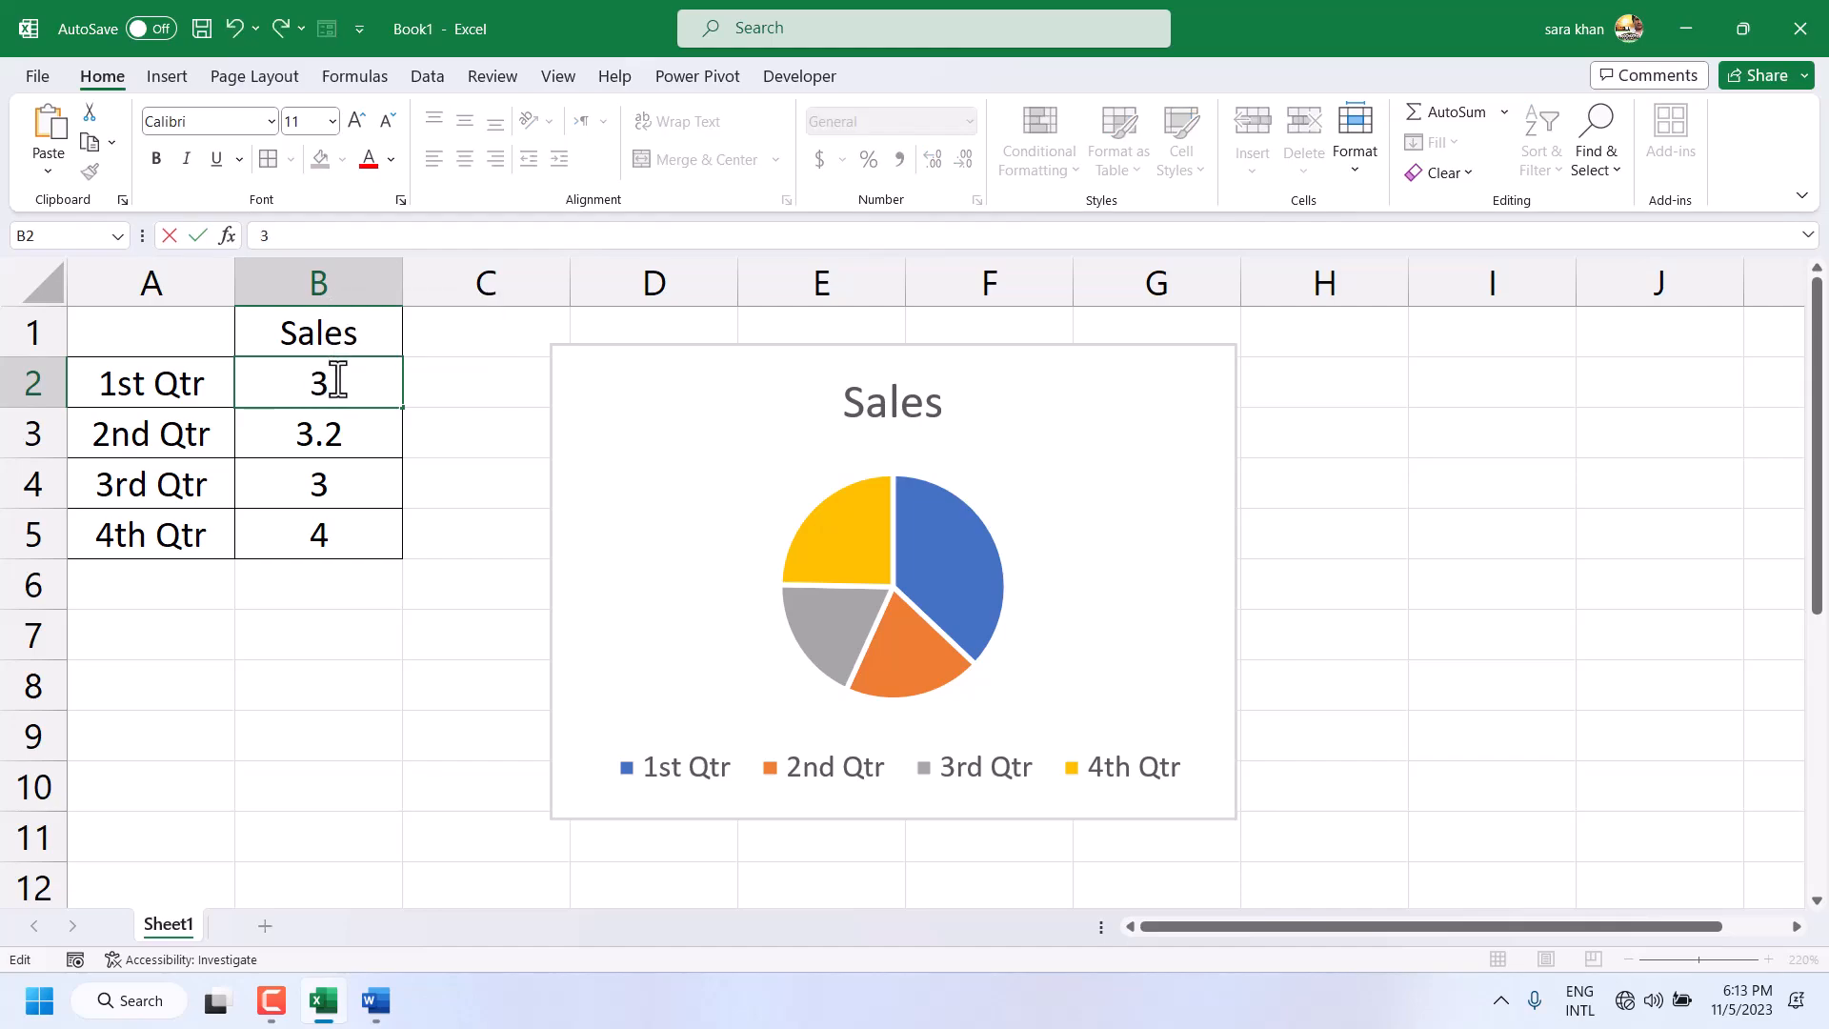
click(319, 591)
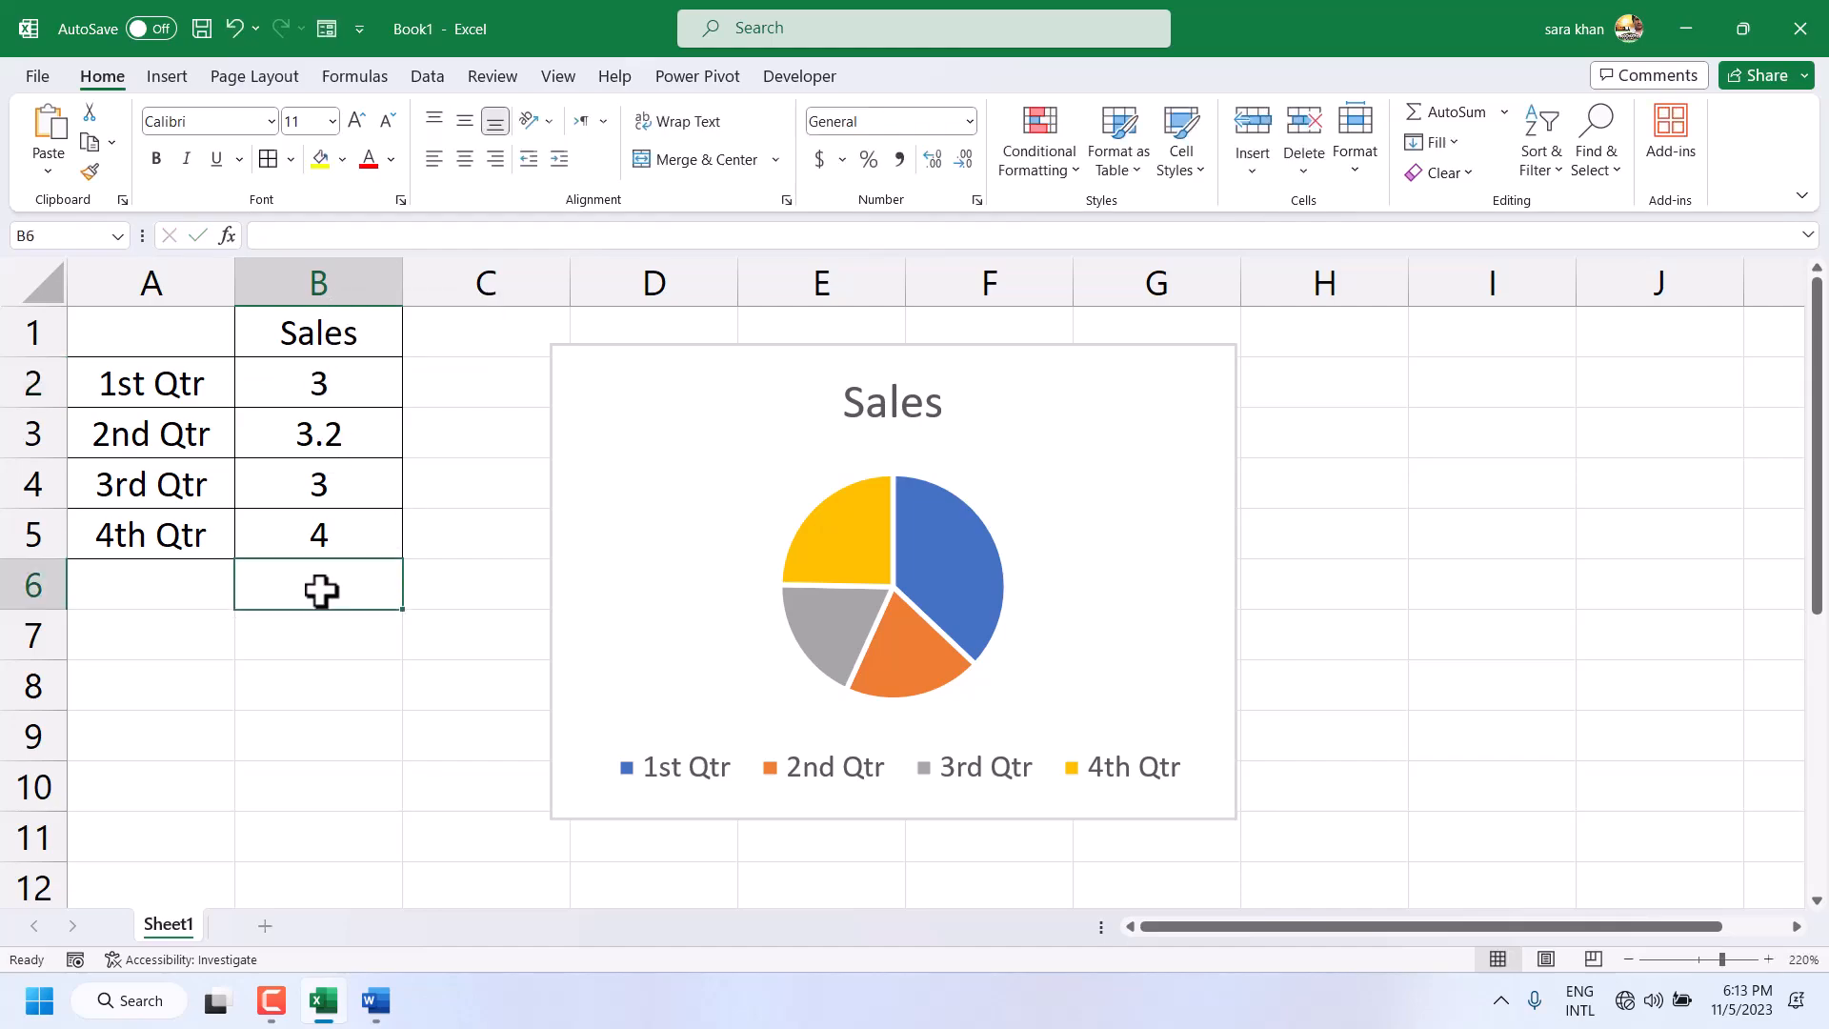
Set the 2nd Qtr sales value in B3 to 5.
click(331, 416)
double_click(327, 429)
drag(348, 434, 307, 438)
text(5)
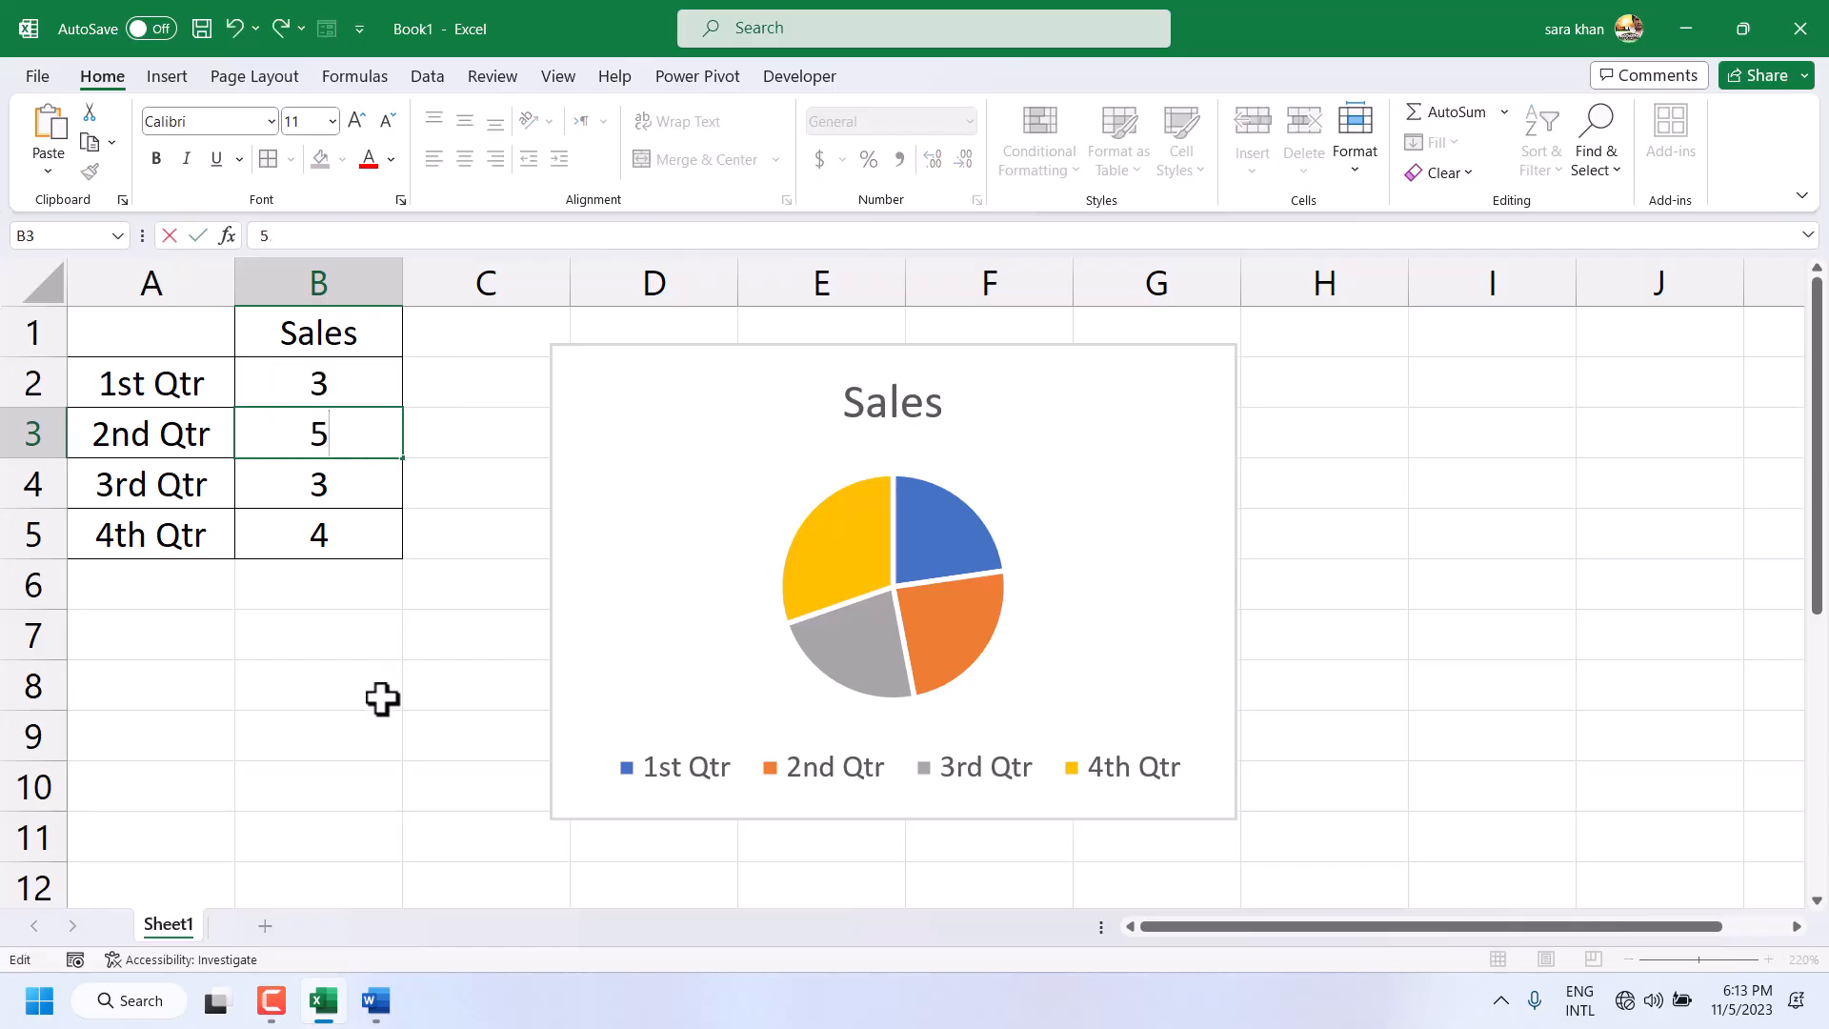
click(383, 693)
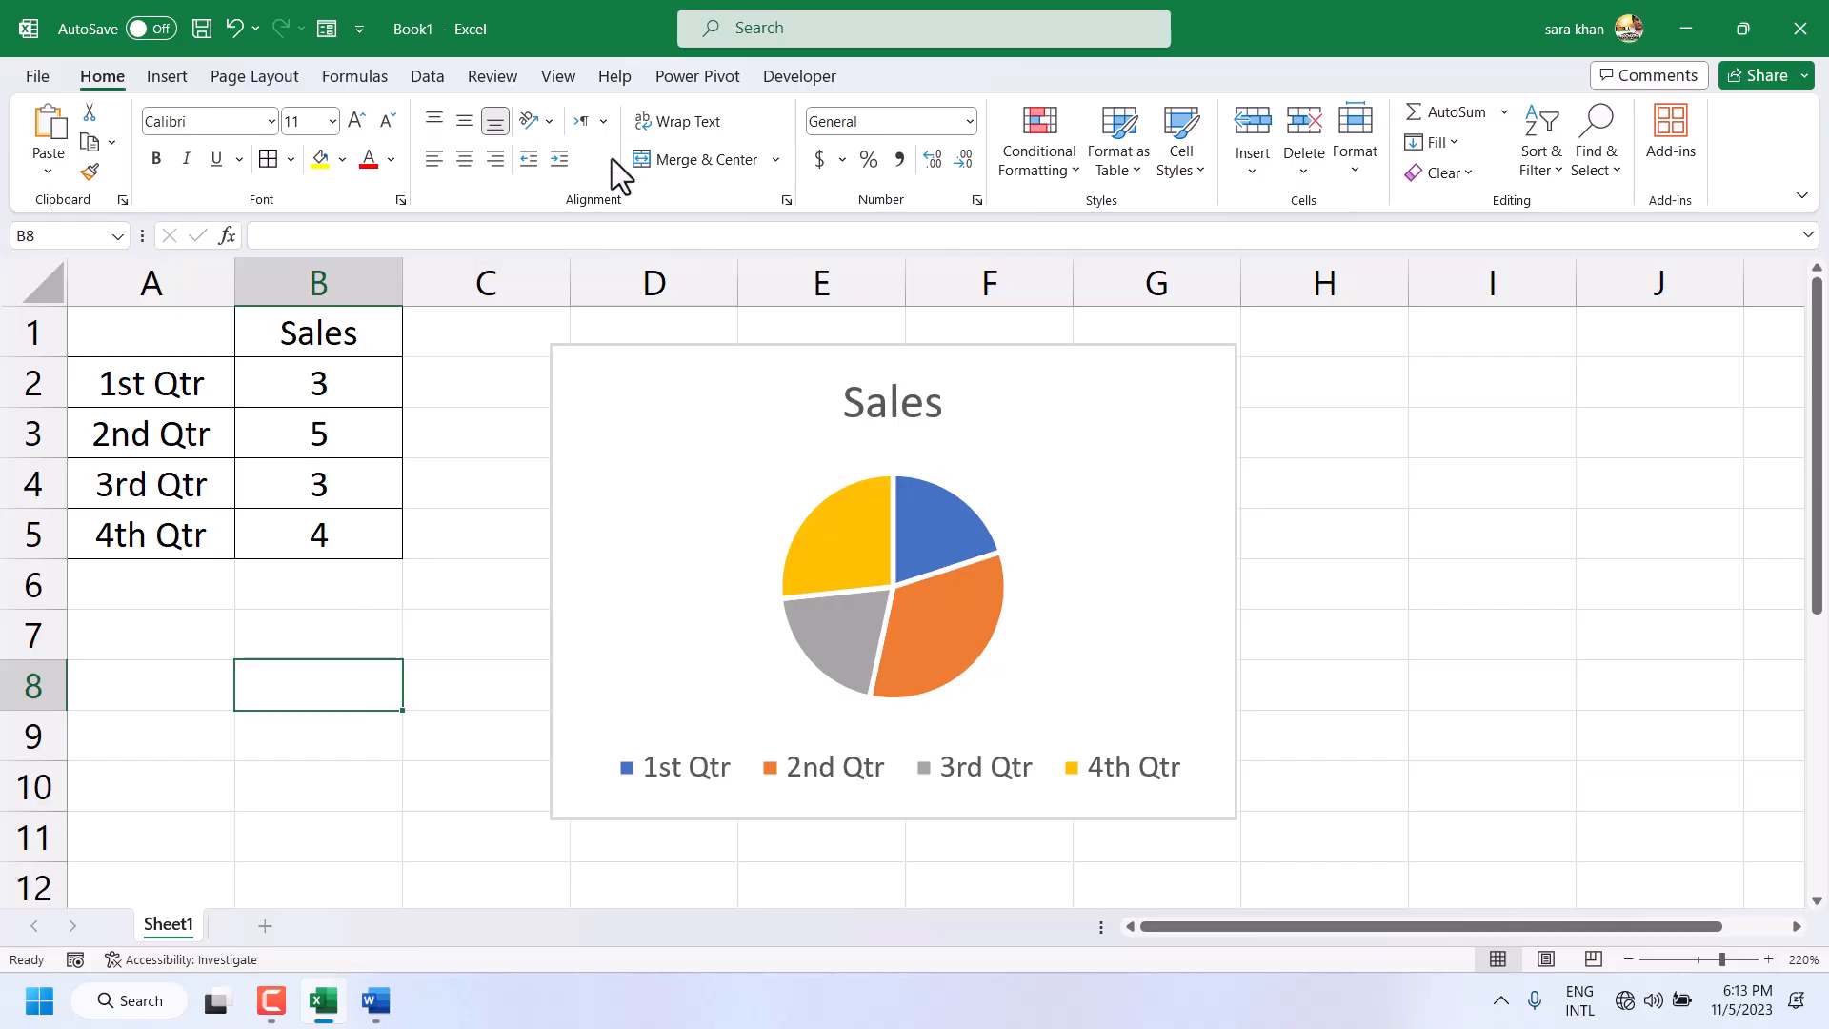
Try several chart styles on the pie, ending with the bold-title style with shaded slices, percentage labels and a legend below.
click(643, 357)
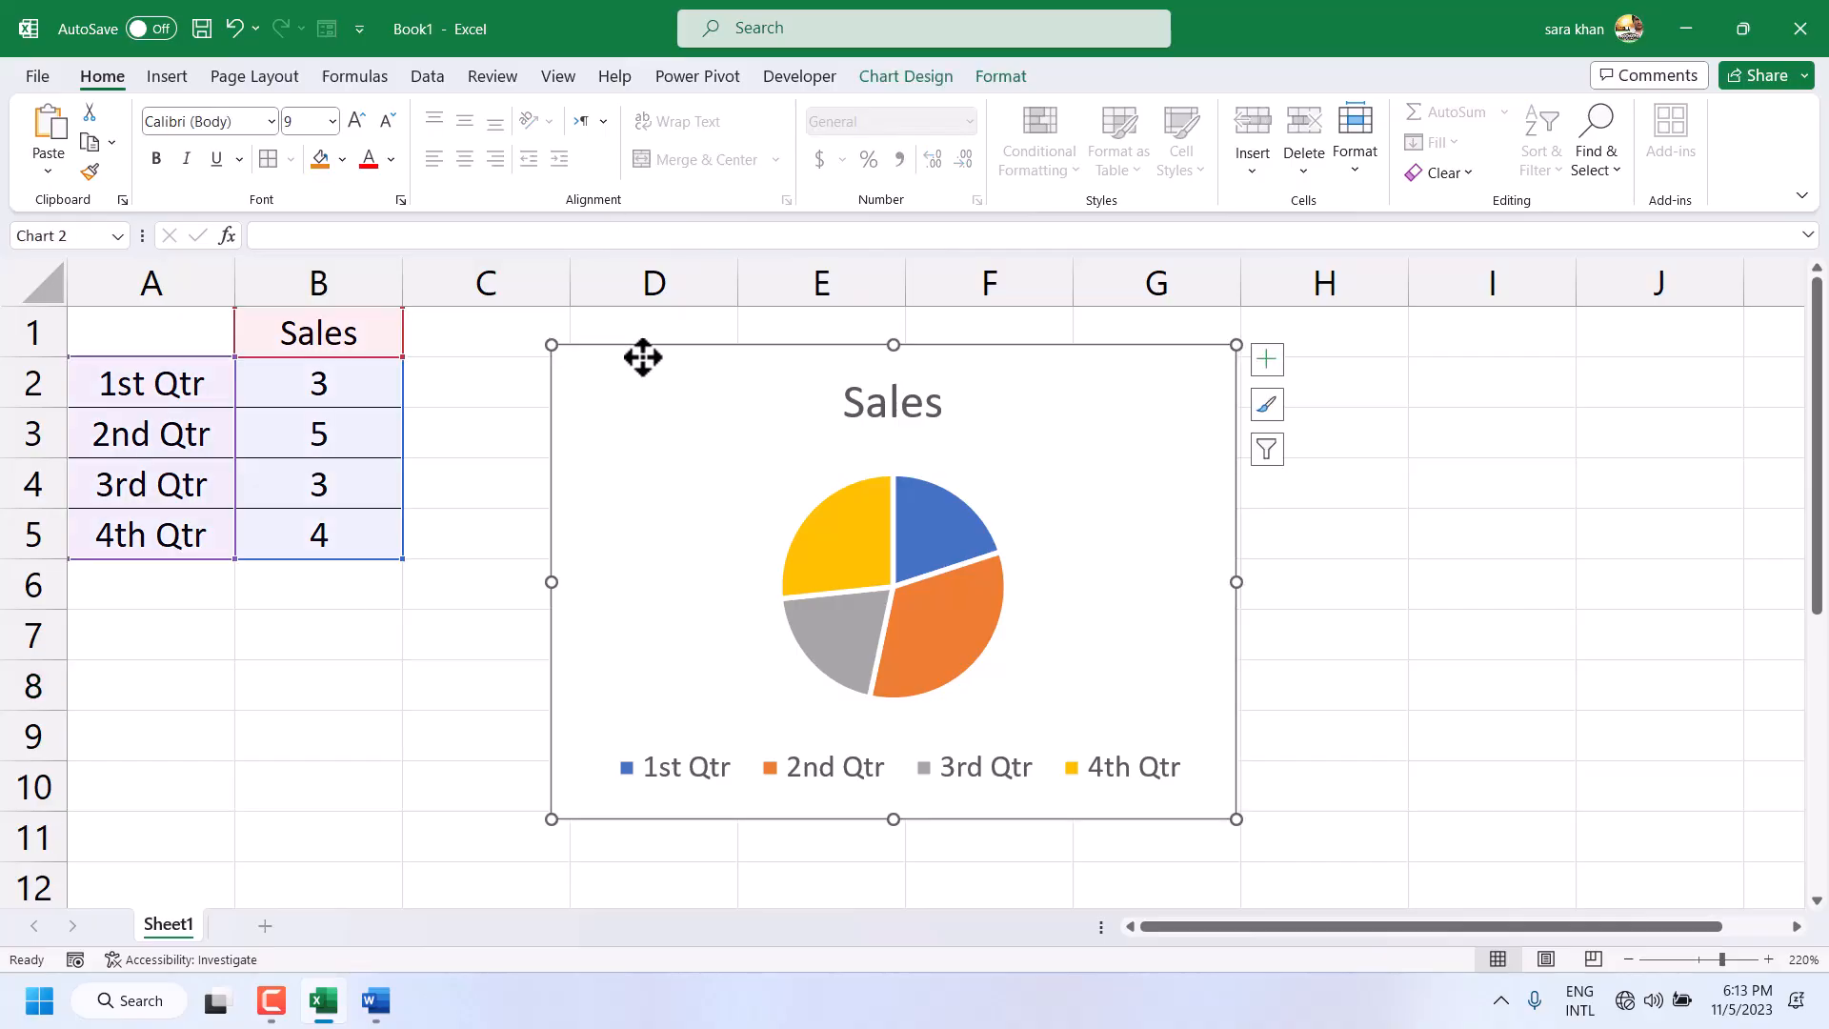
double_click(643, 357)
click(1026, 151)
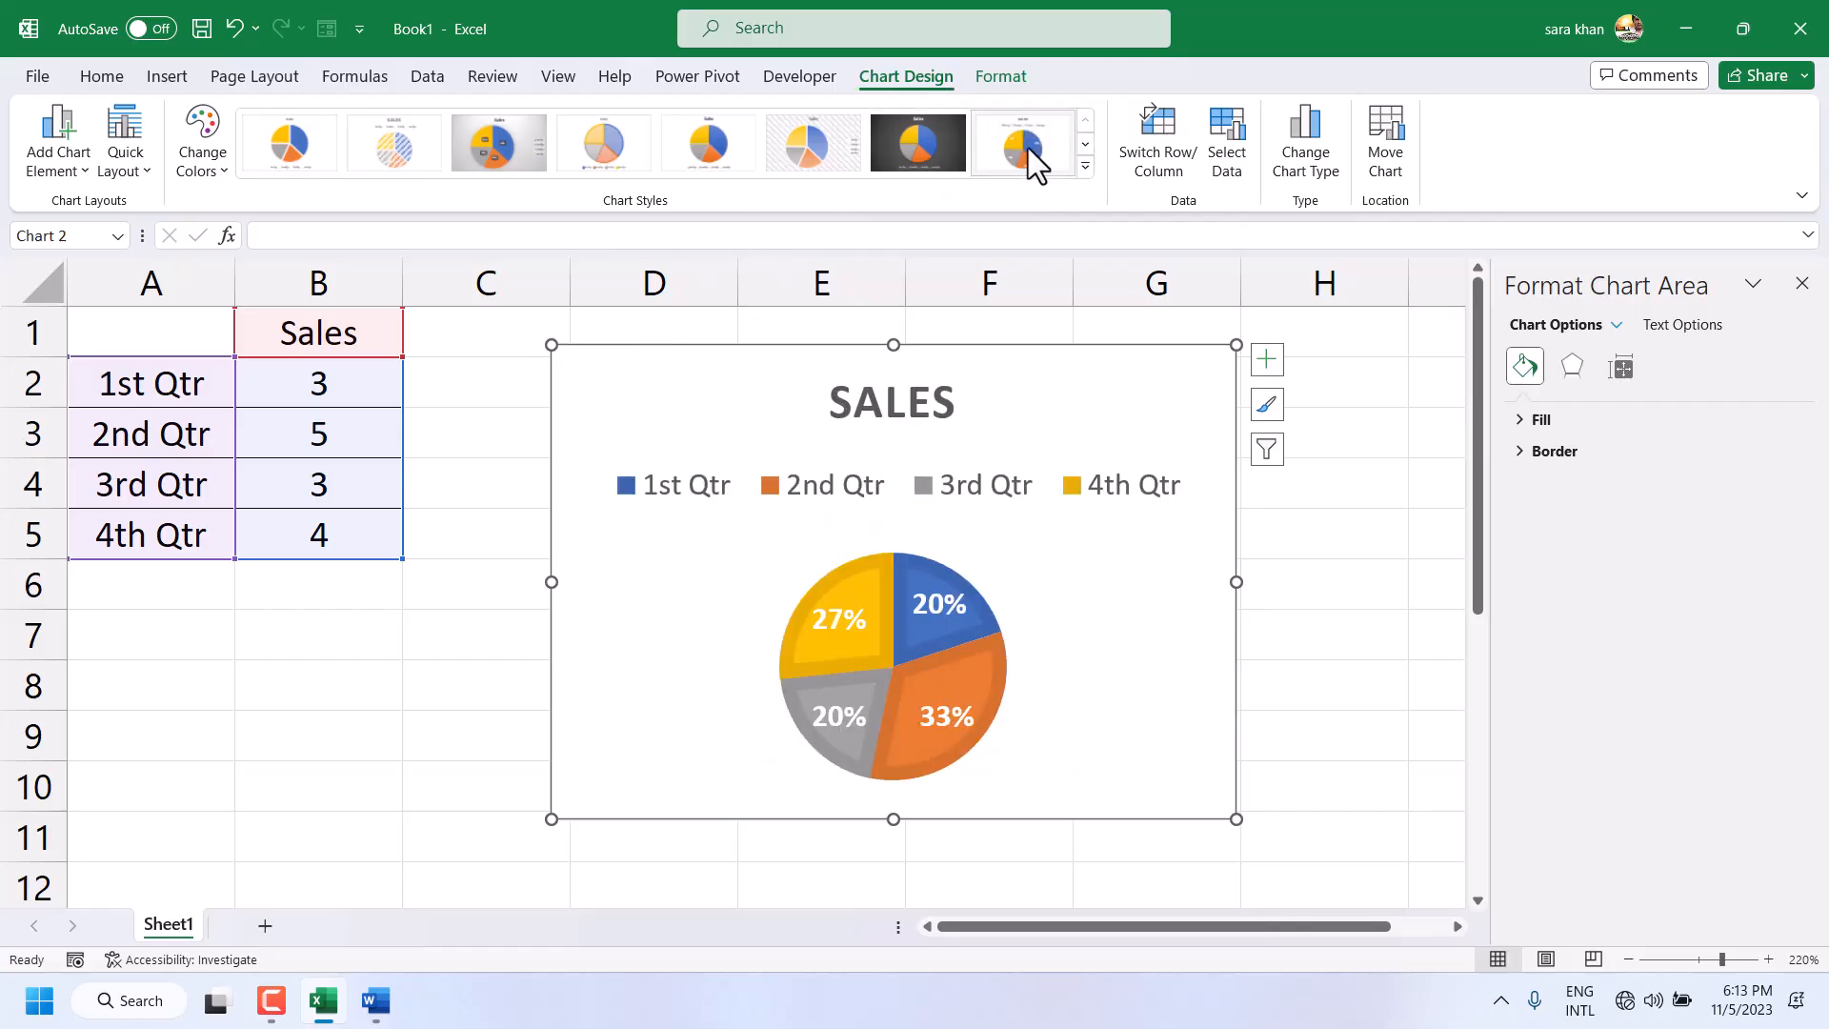
click(821, 145)
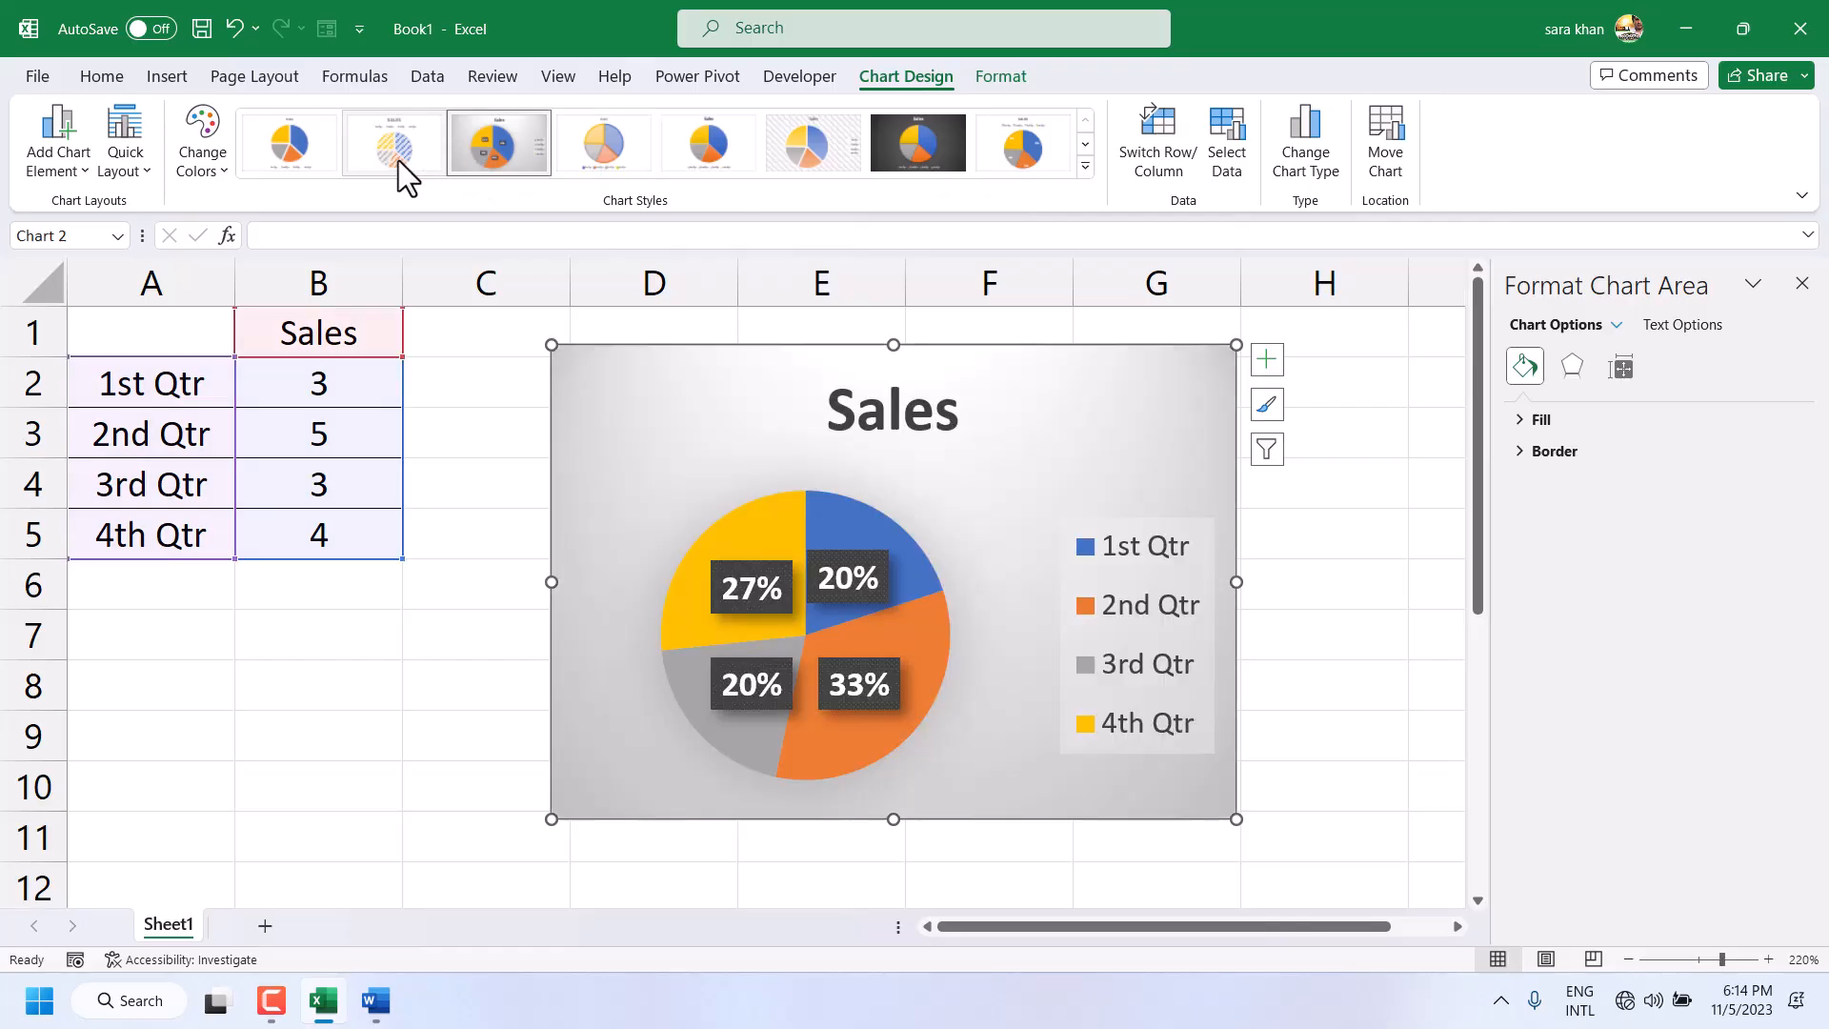
click(305, 156)
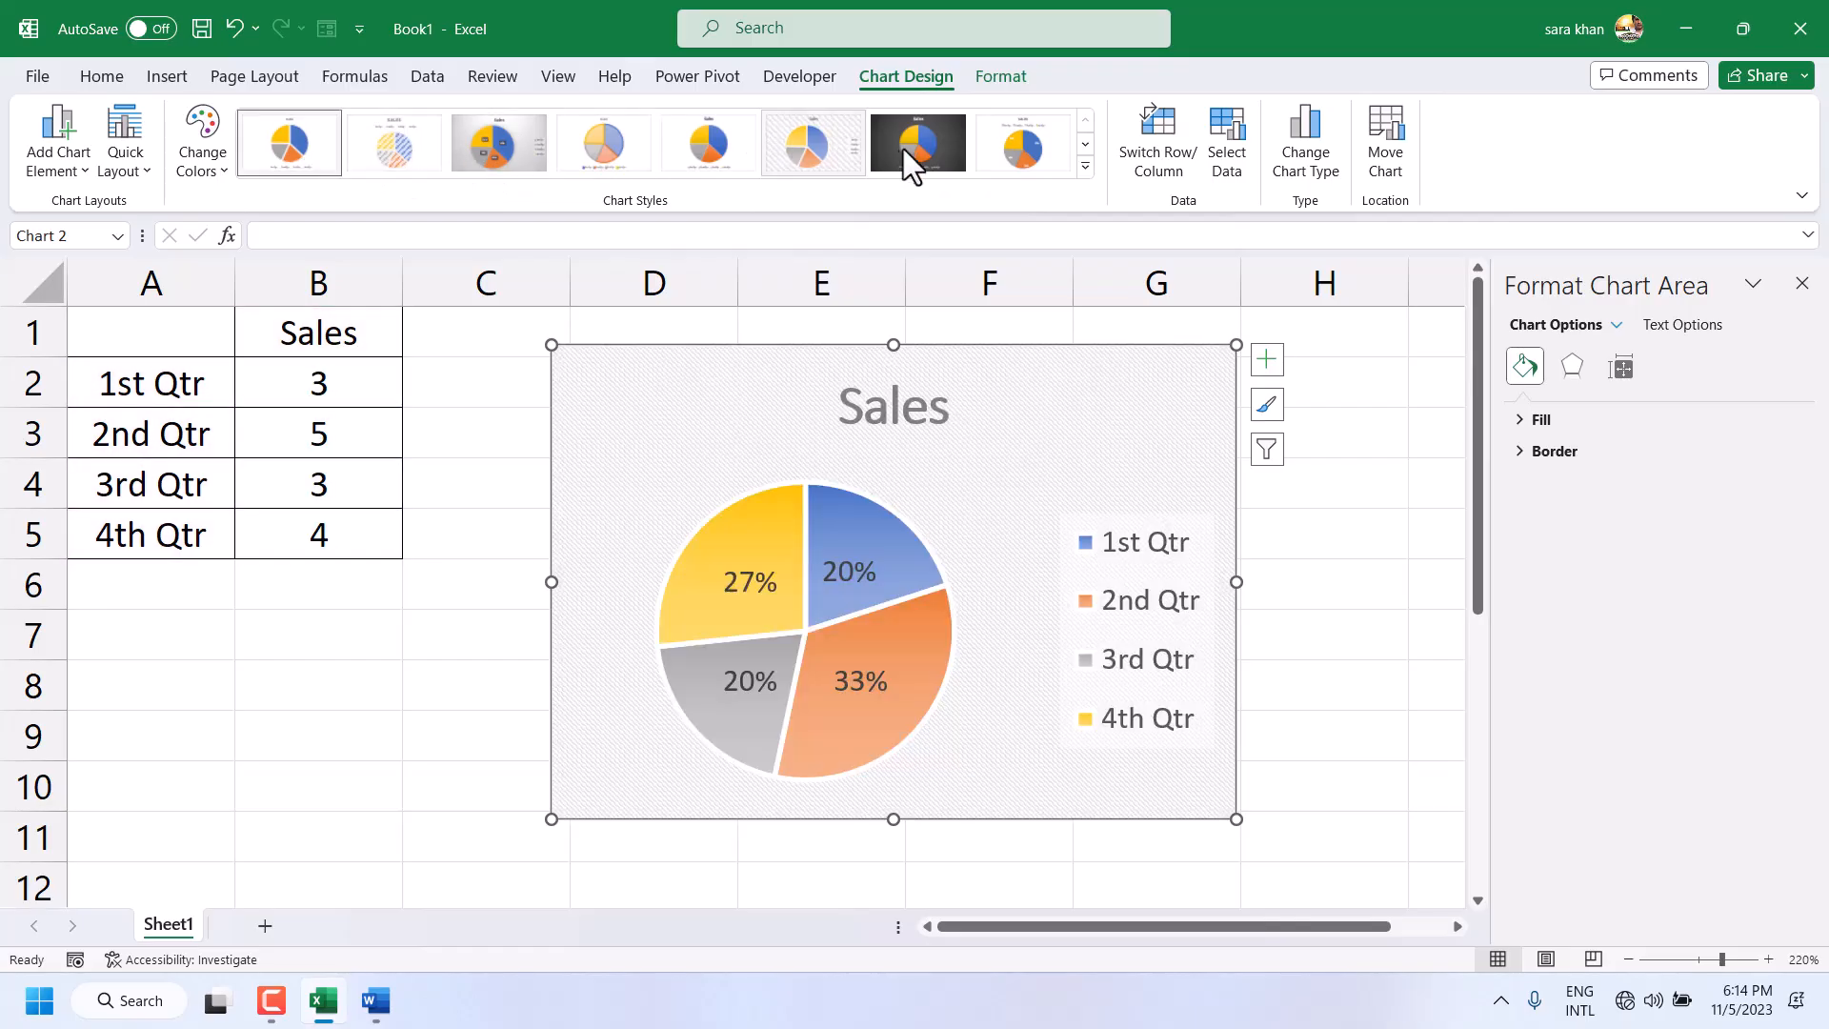
click(1083, 169)
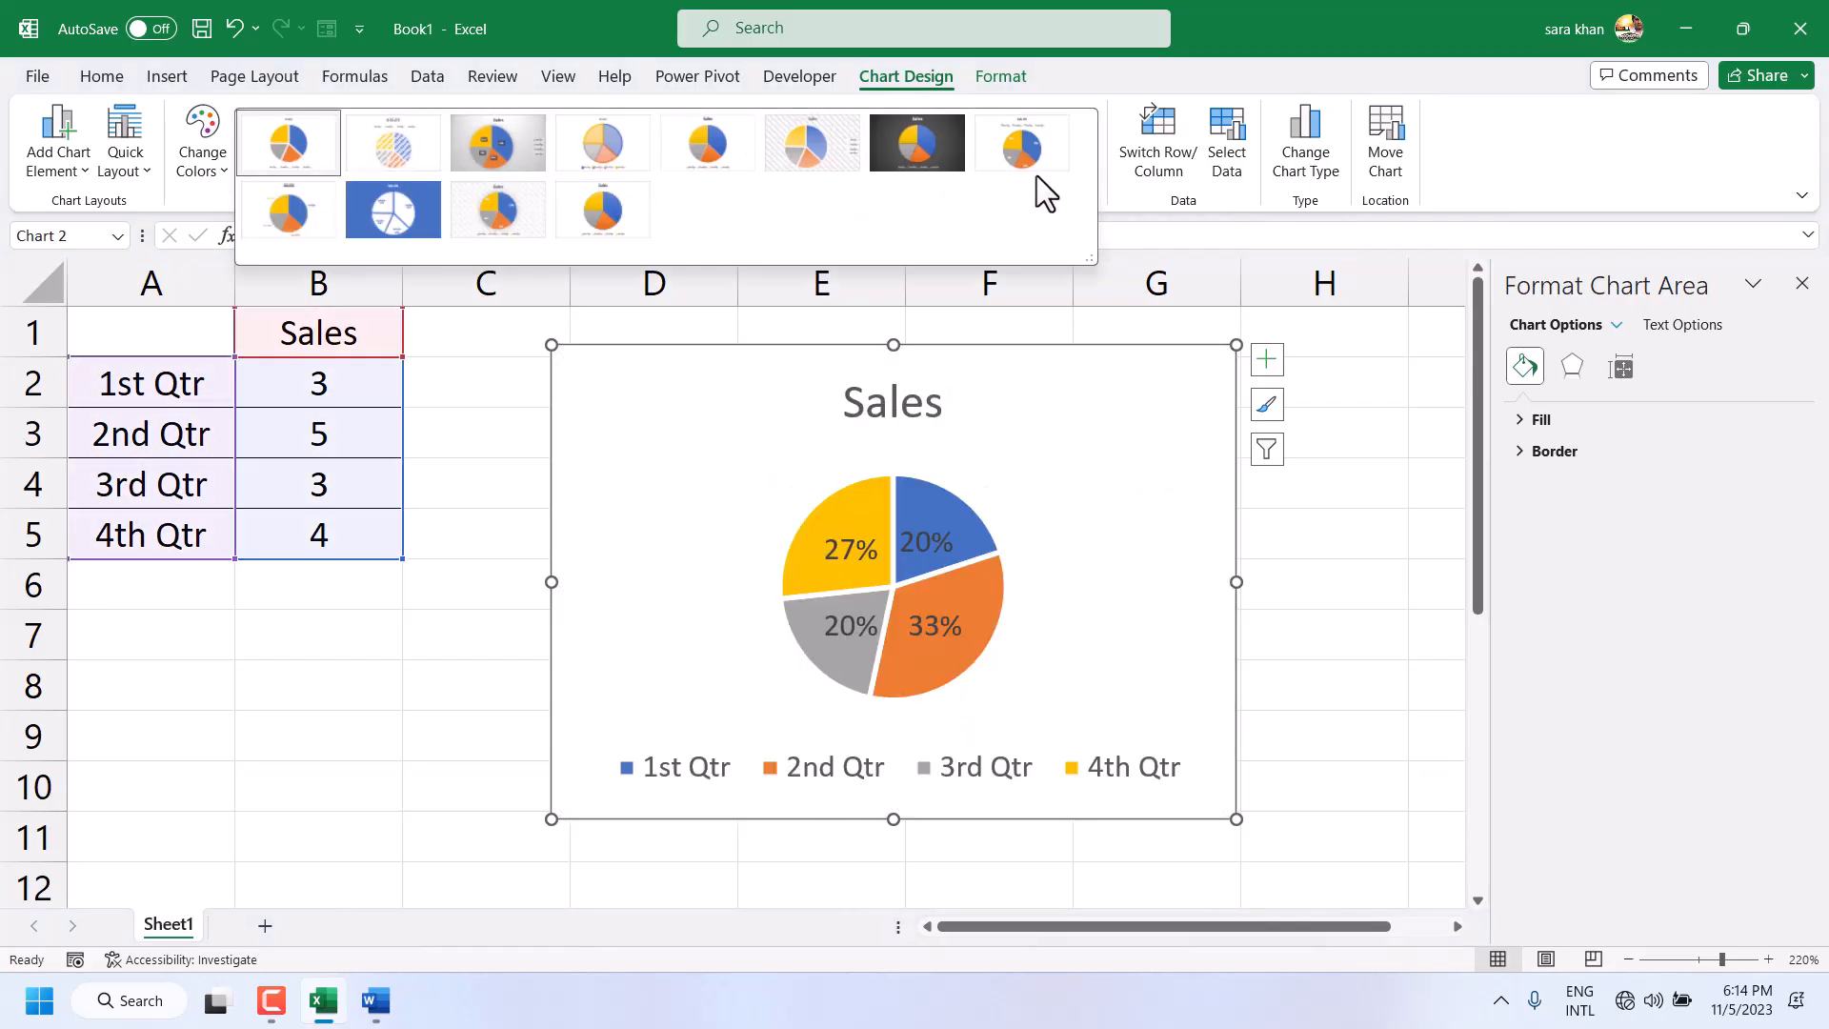
click(514, 207)
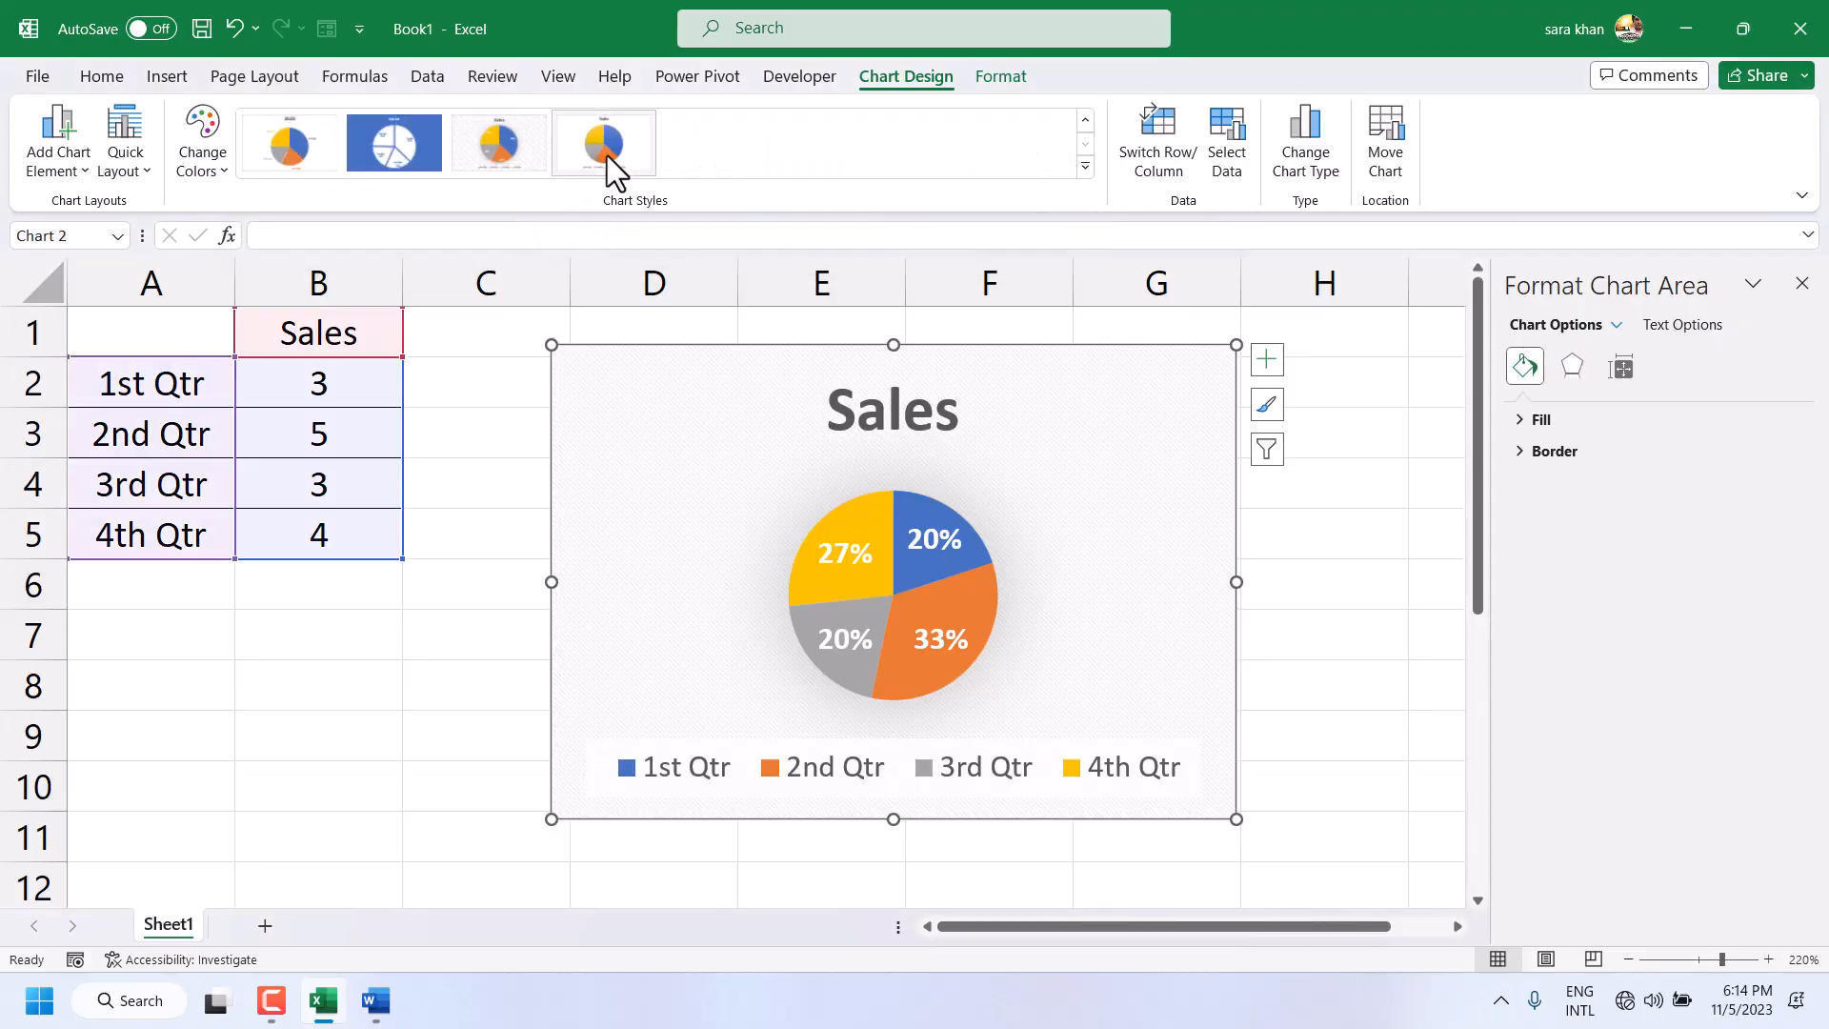
click(607, 156)
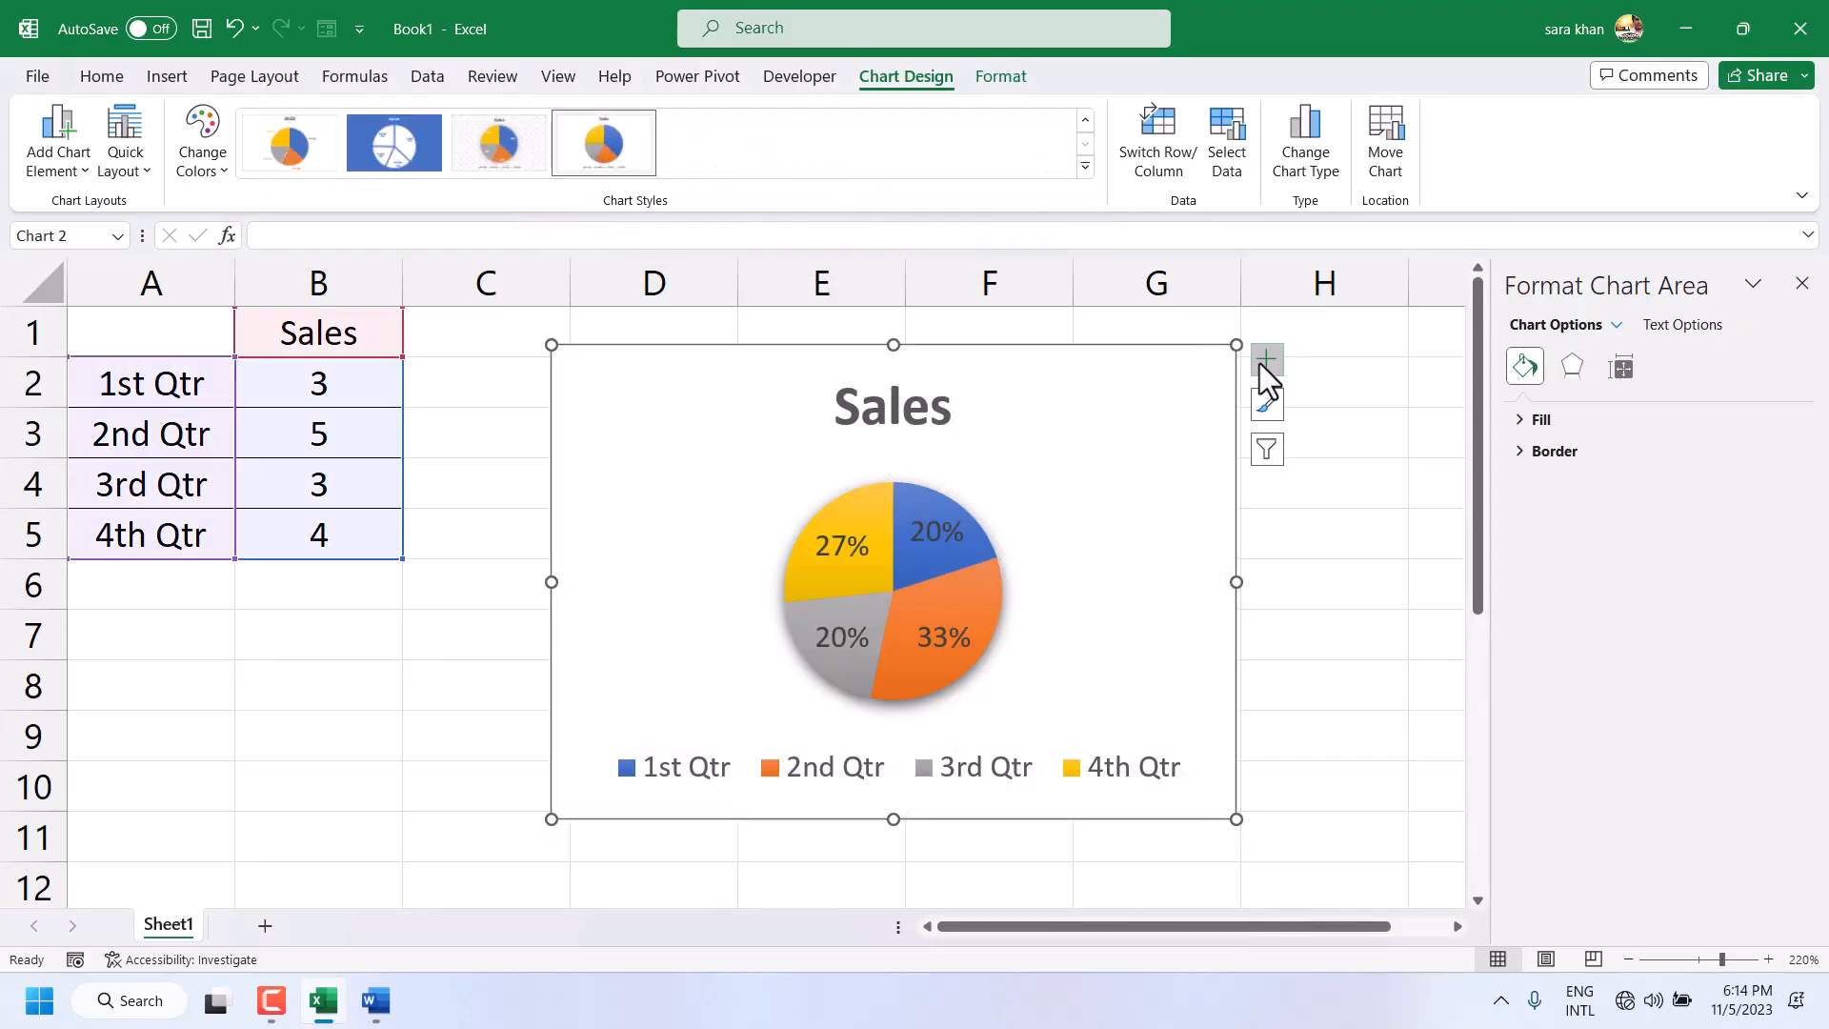
Toggle the pie chart's data labels and legend off and back on.
click(1259, 363)
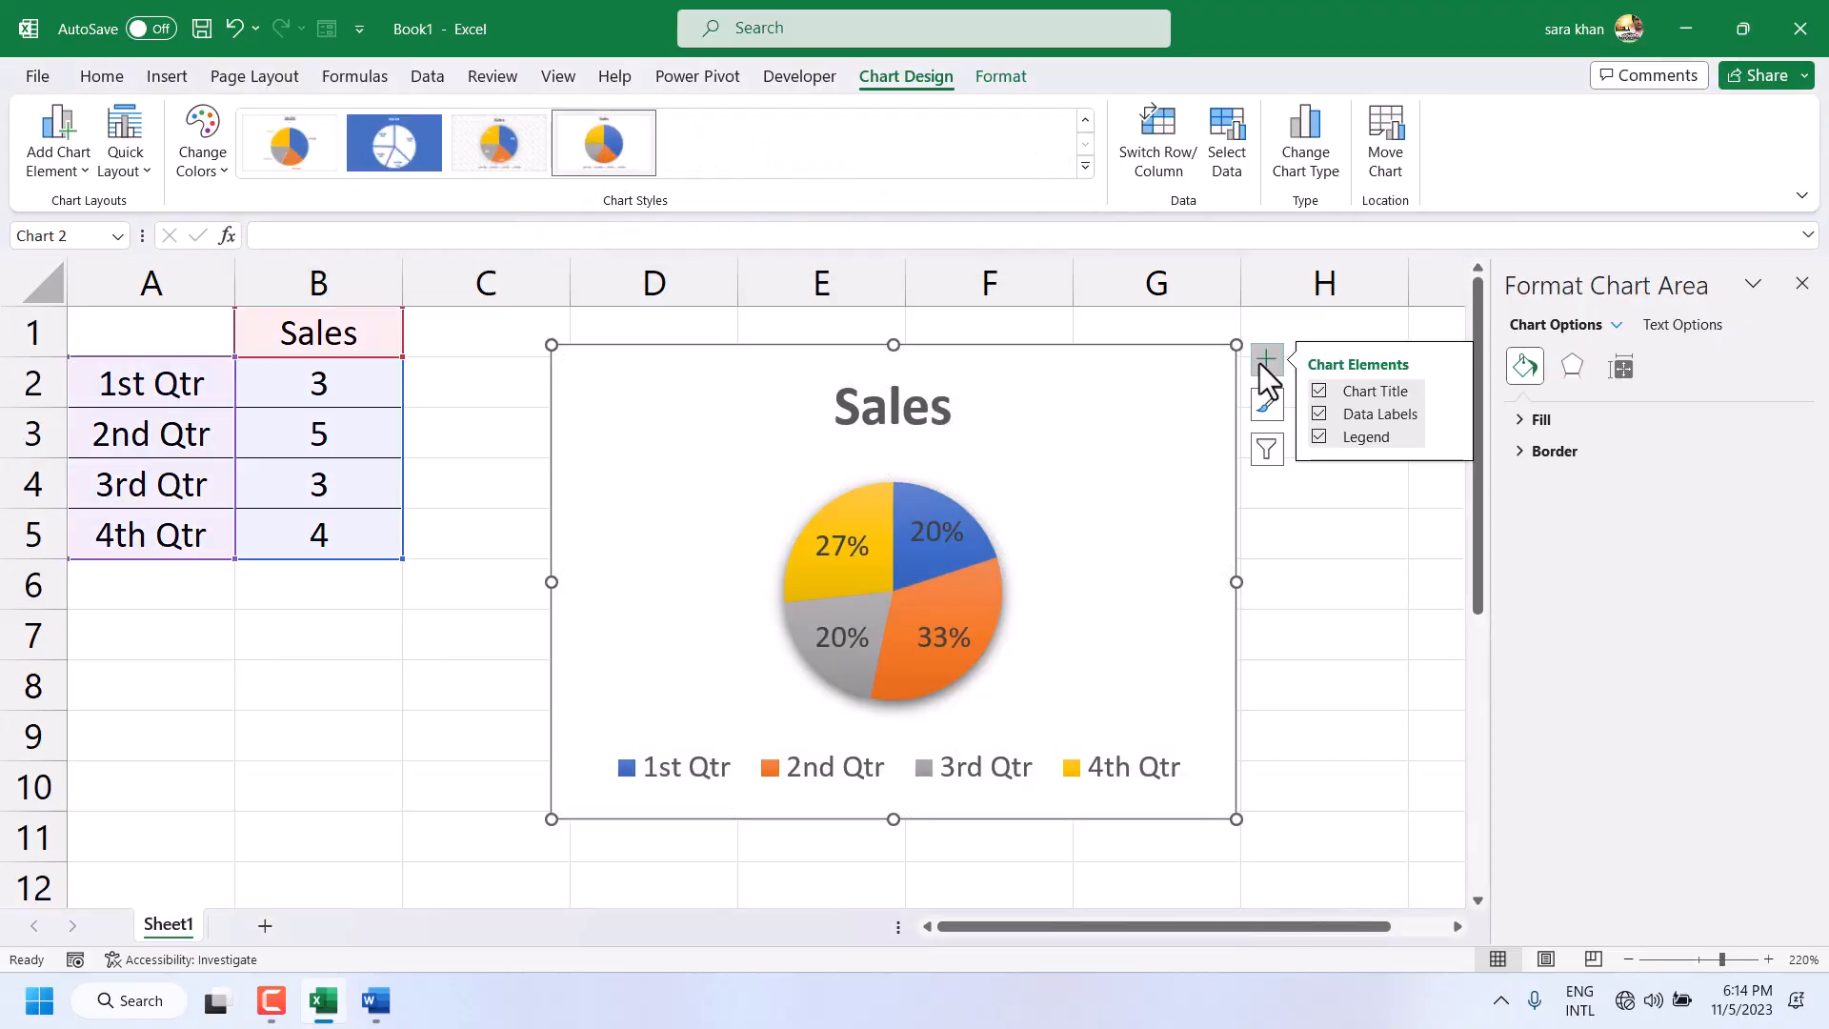
click(1372, 414)
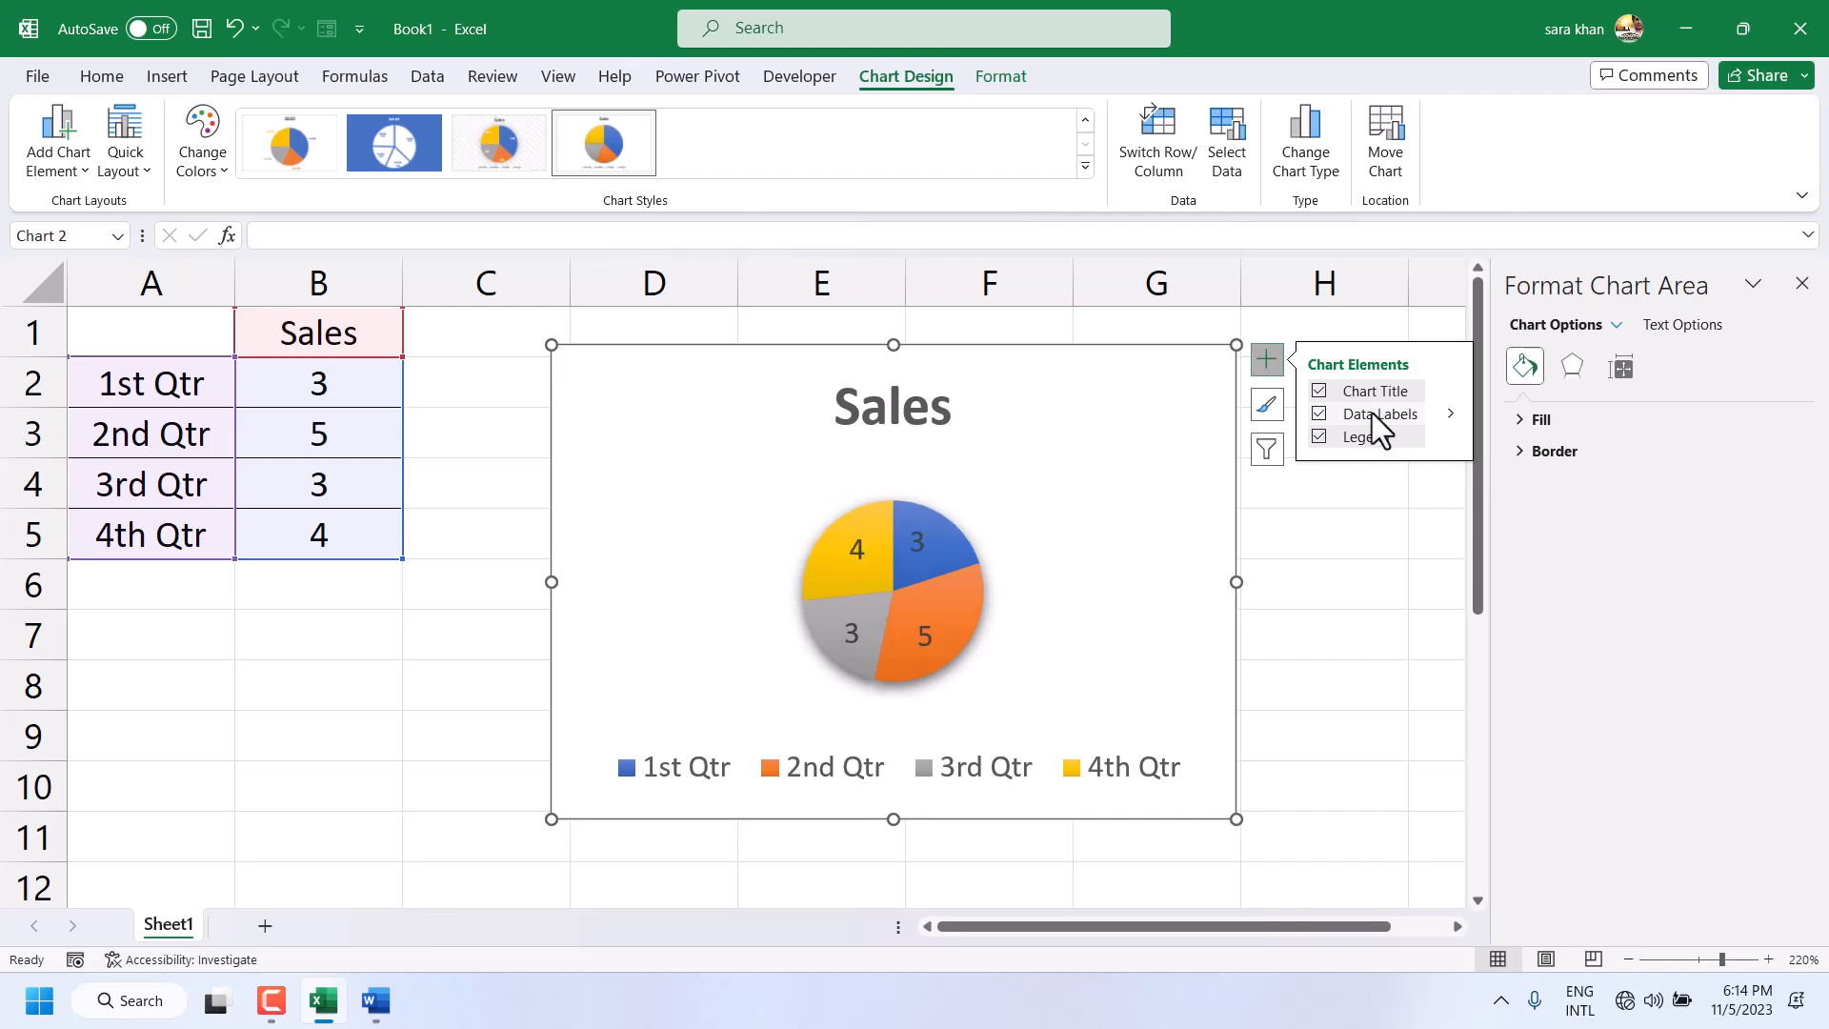
click(1351, 436)
click(1351, 436)
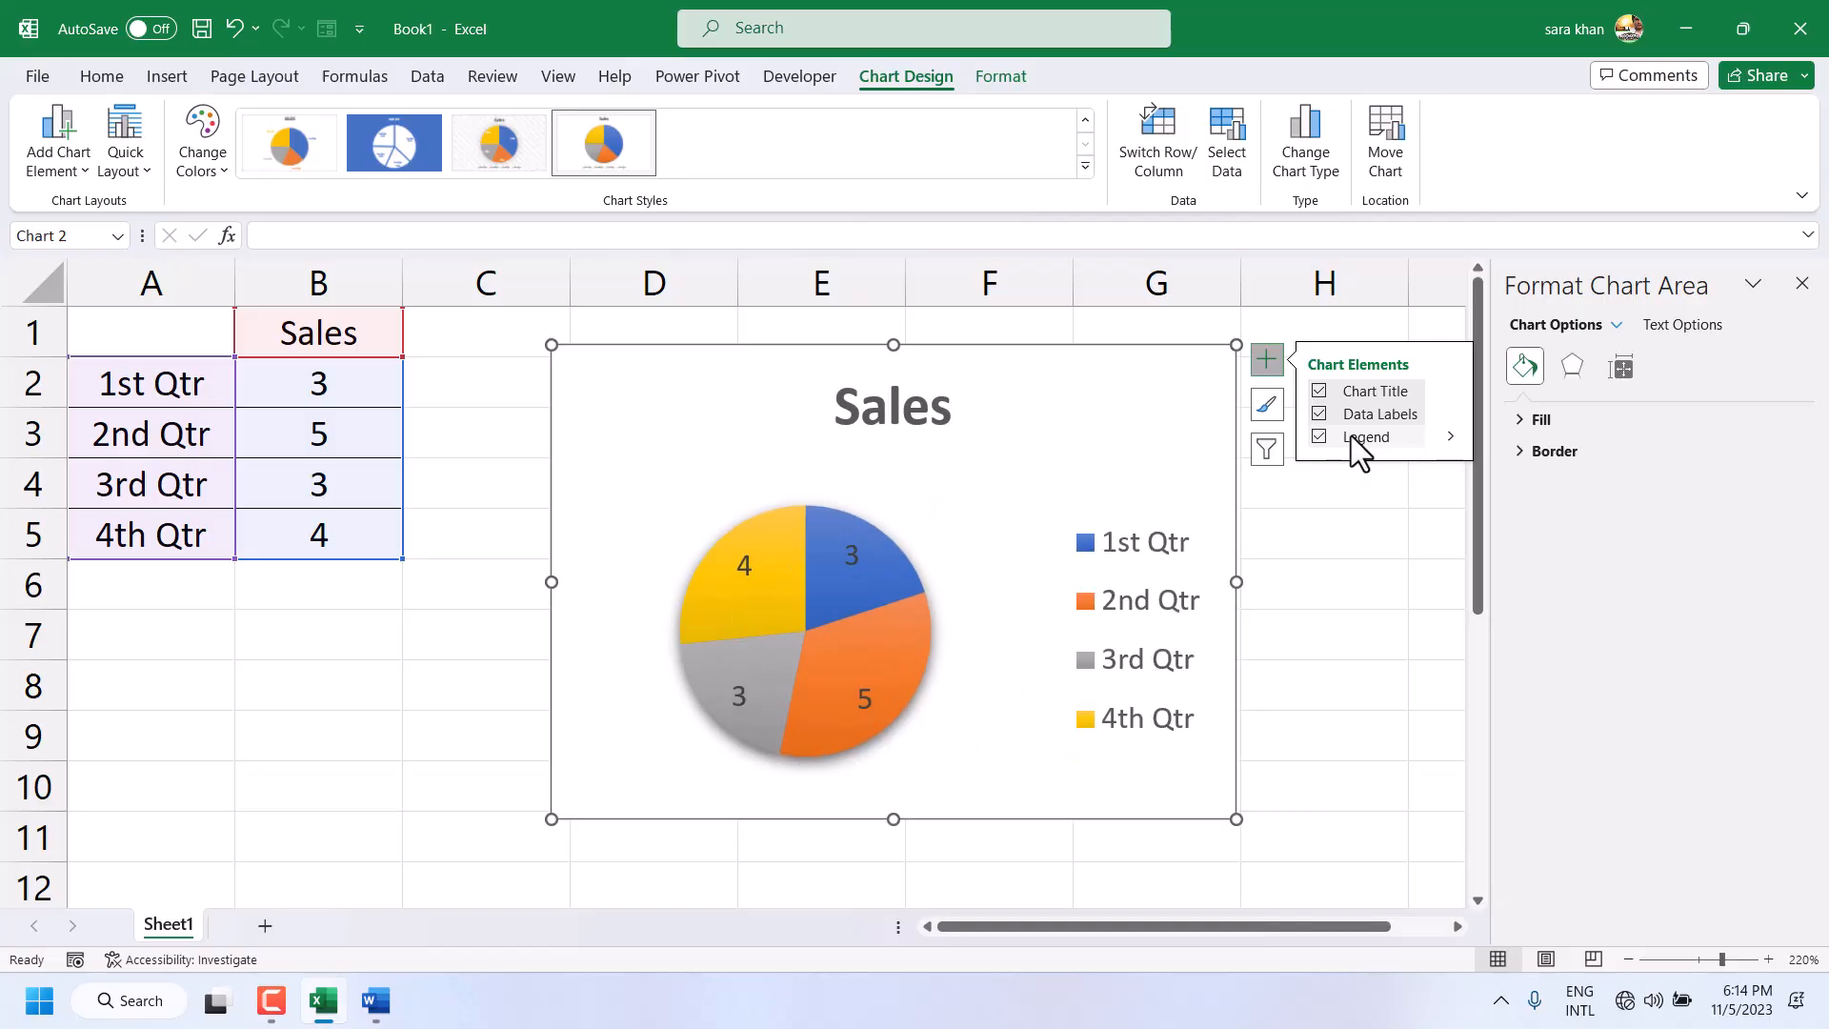
click(1338, 391)
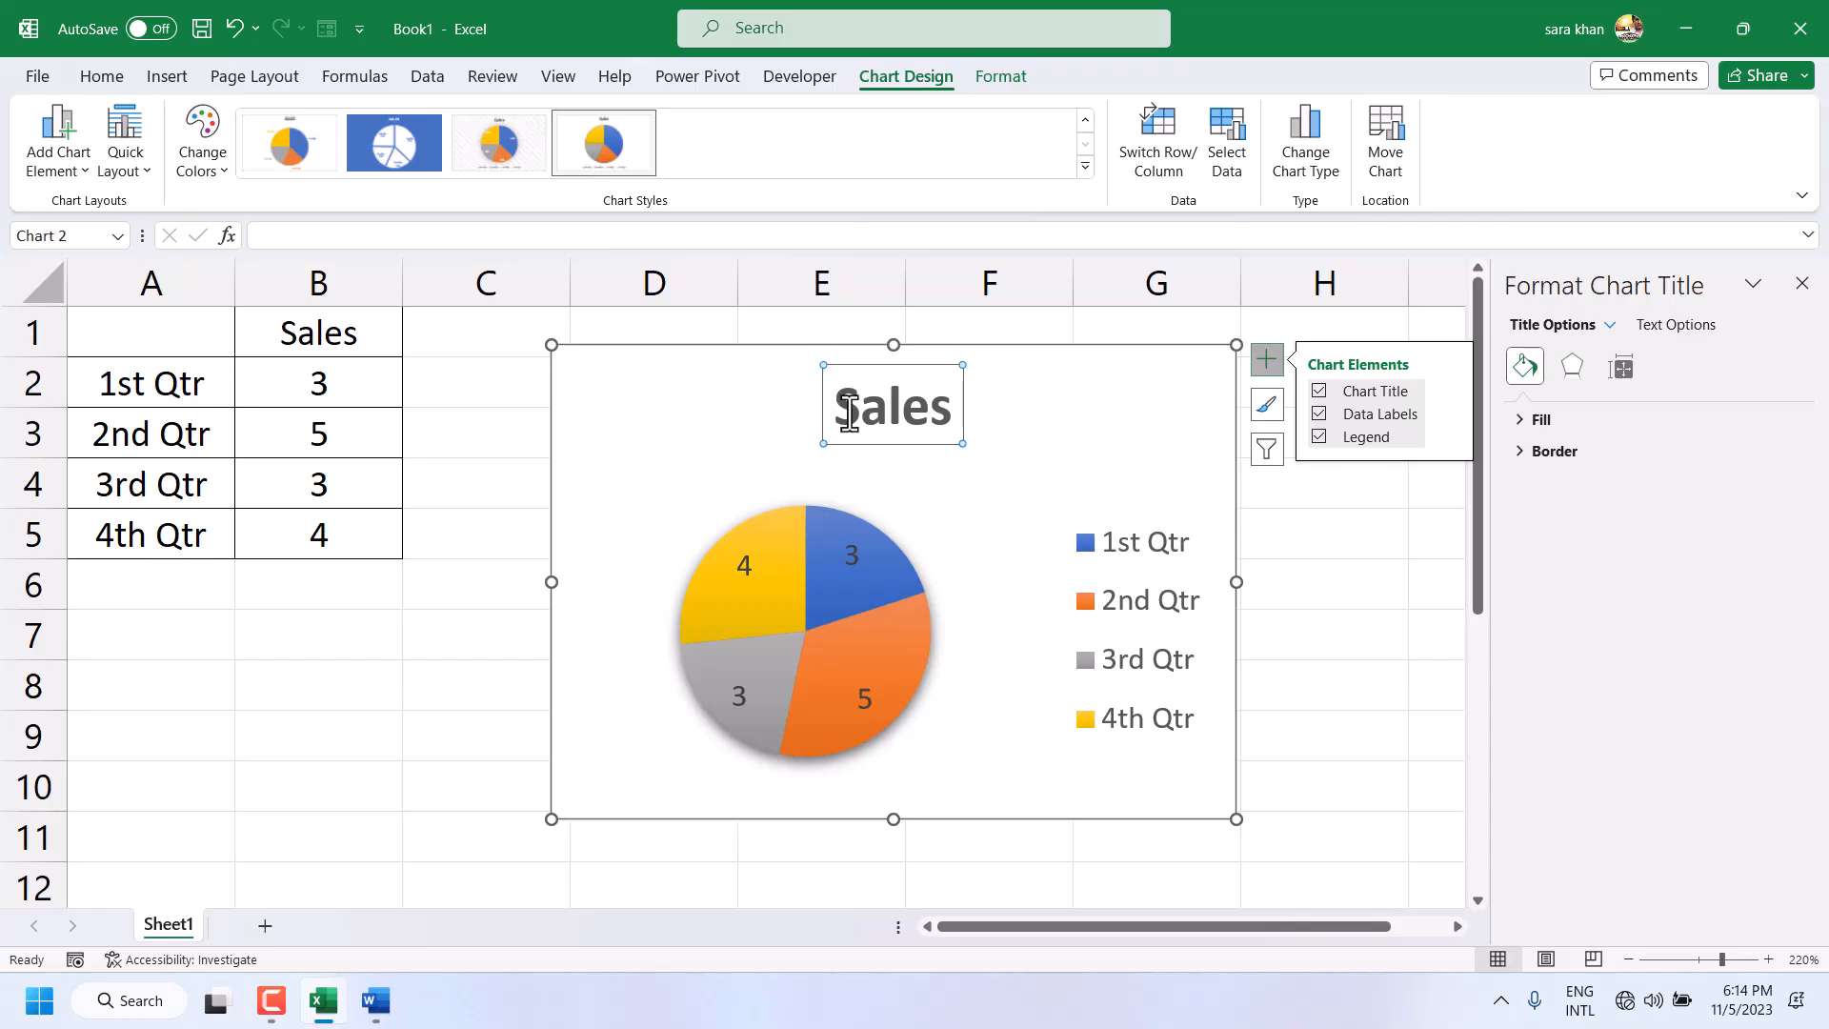
drag(838, 412, 947, 427)
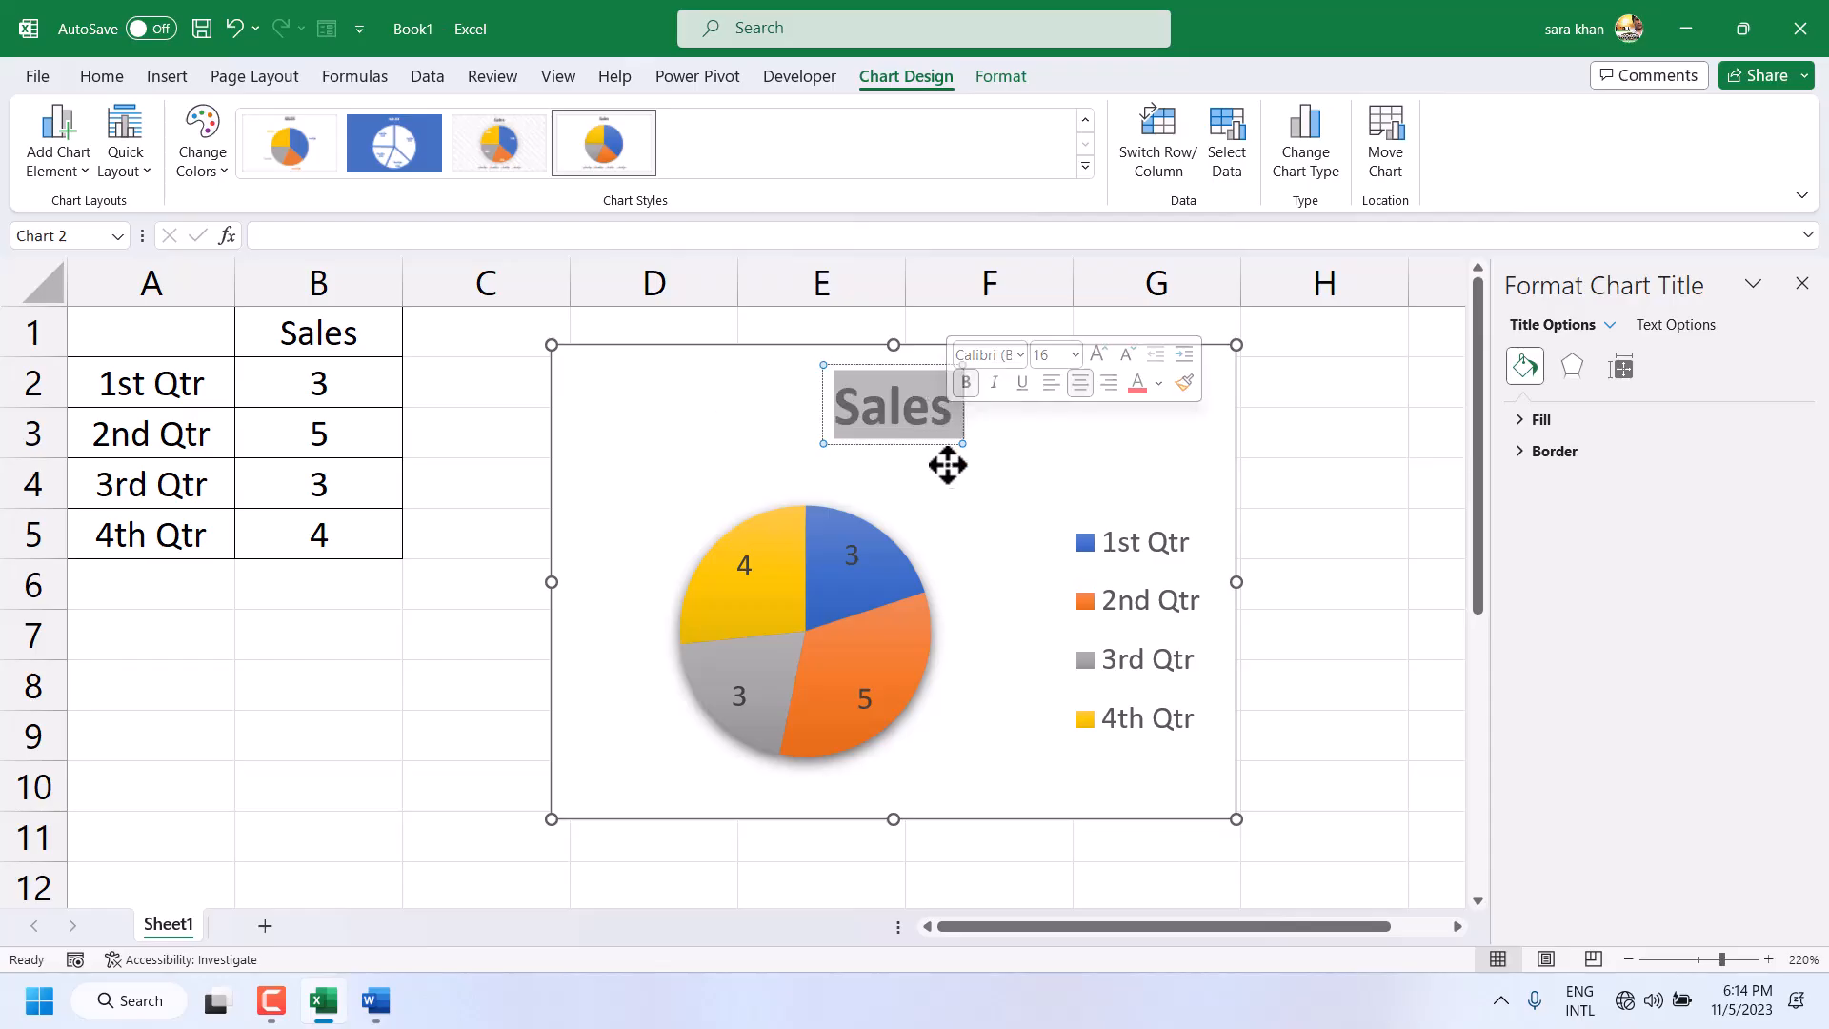
click(1062, 430)
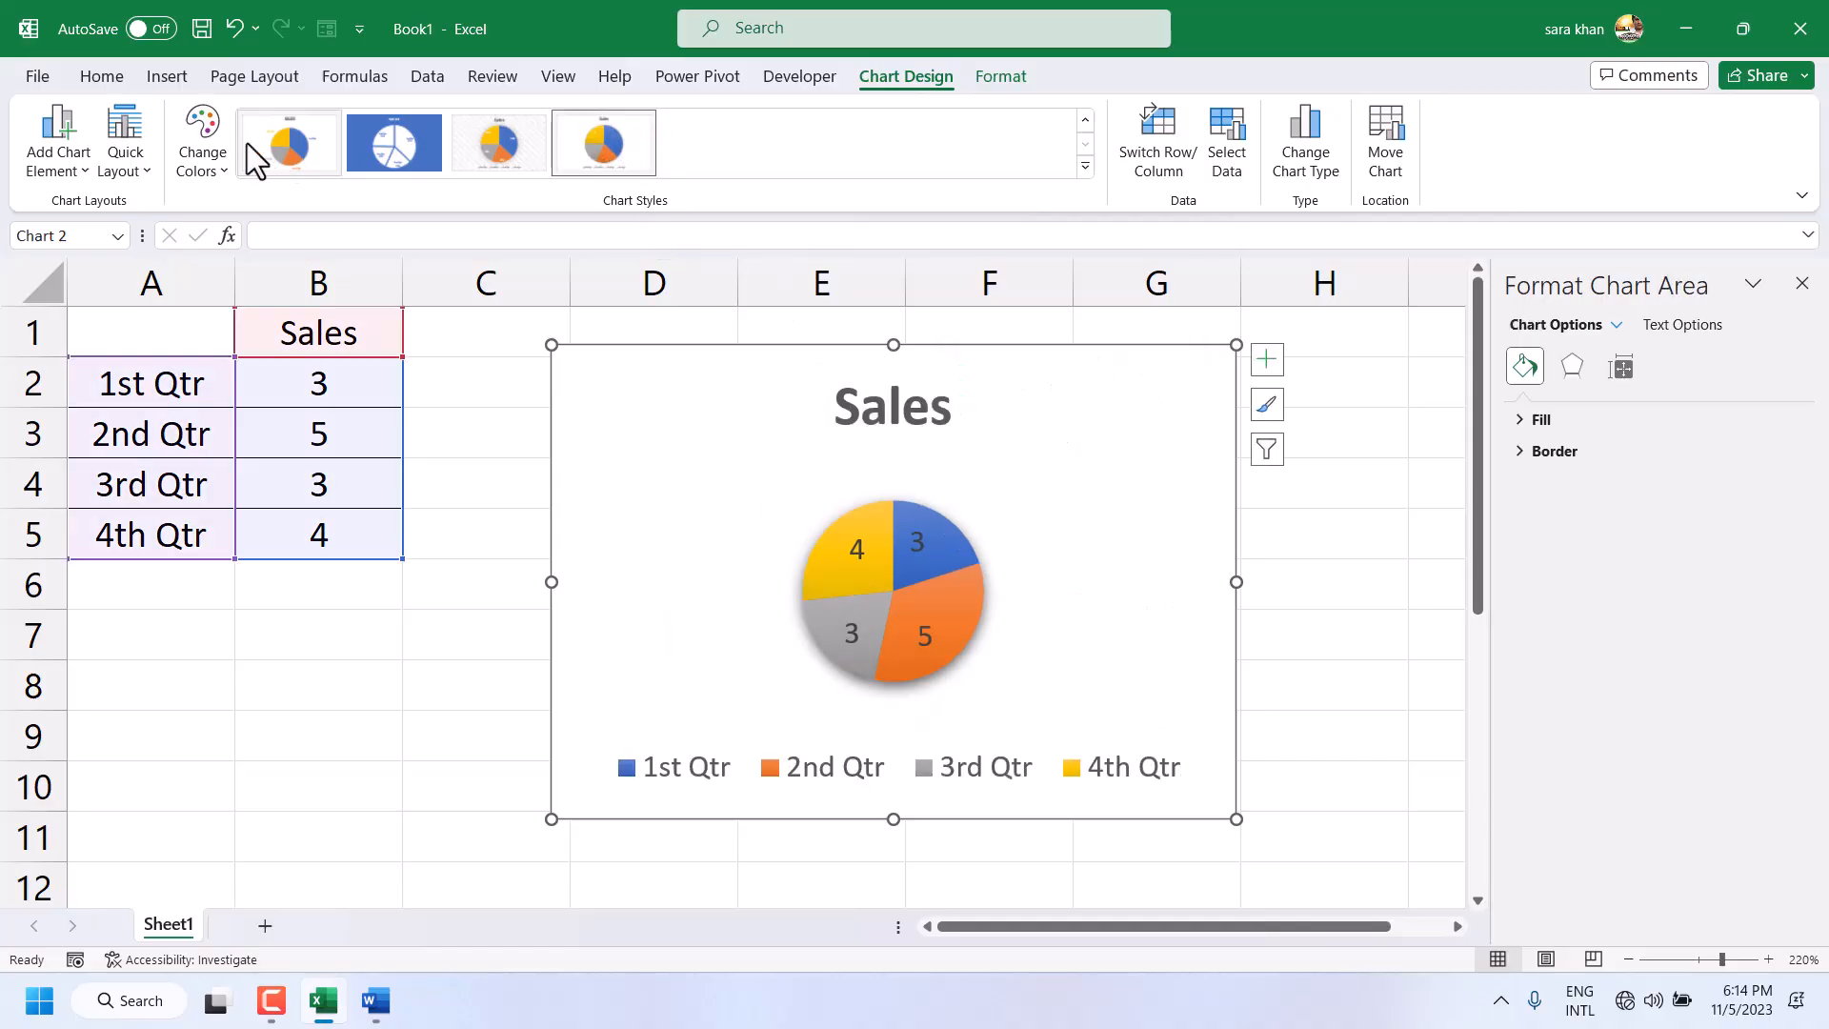
Recolor the pie with the monochromatic blue palette and apply the quick layout that has only a legend below the pie.
click(204, 141)
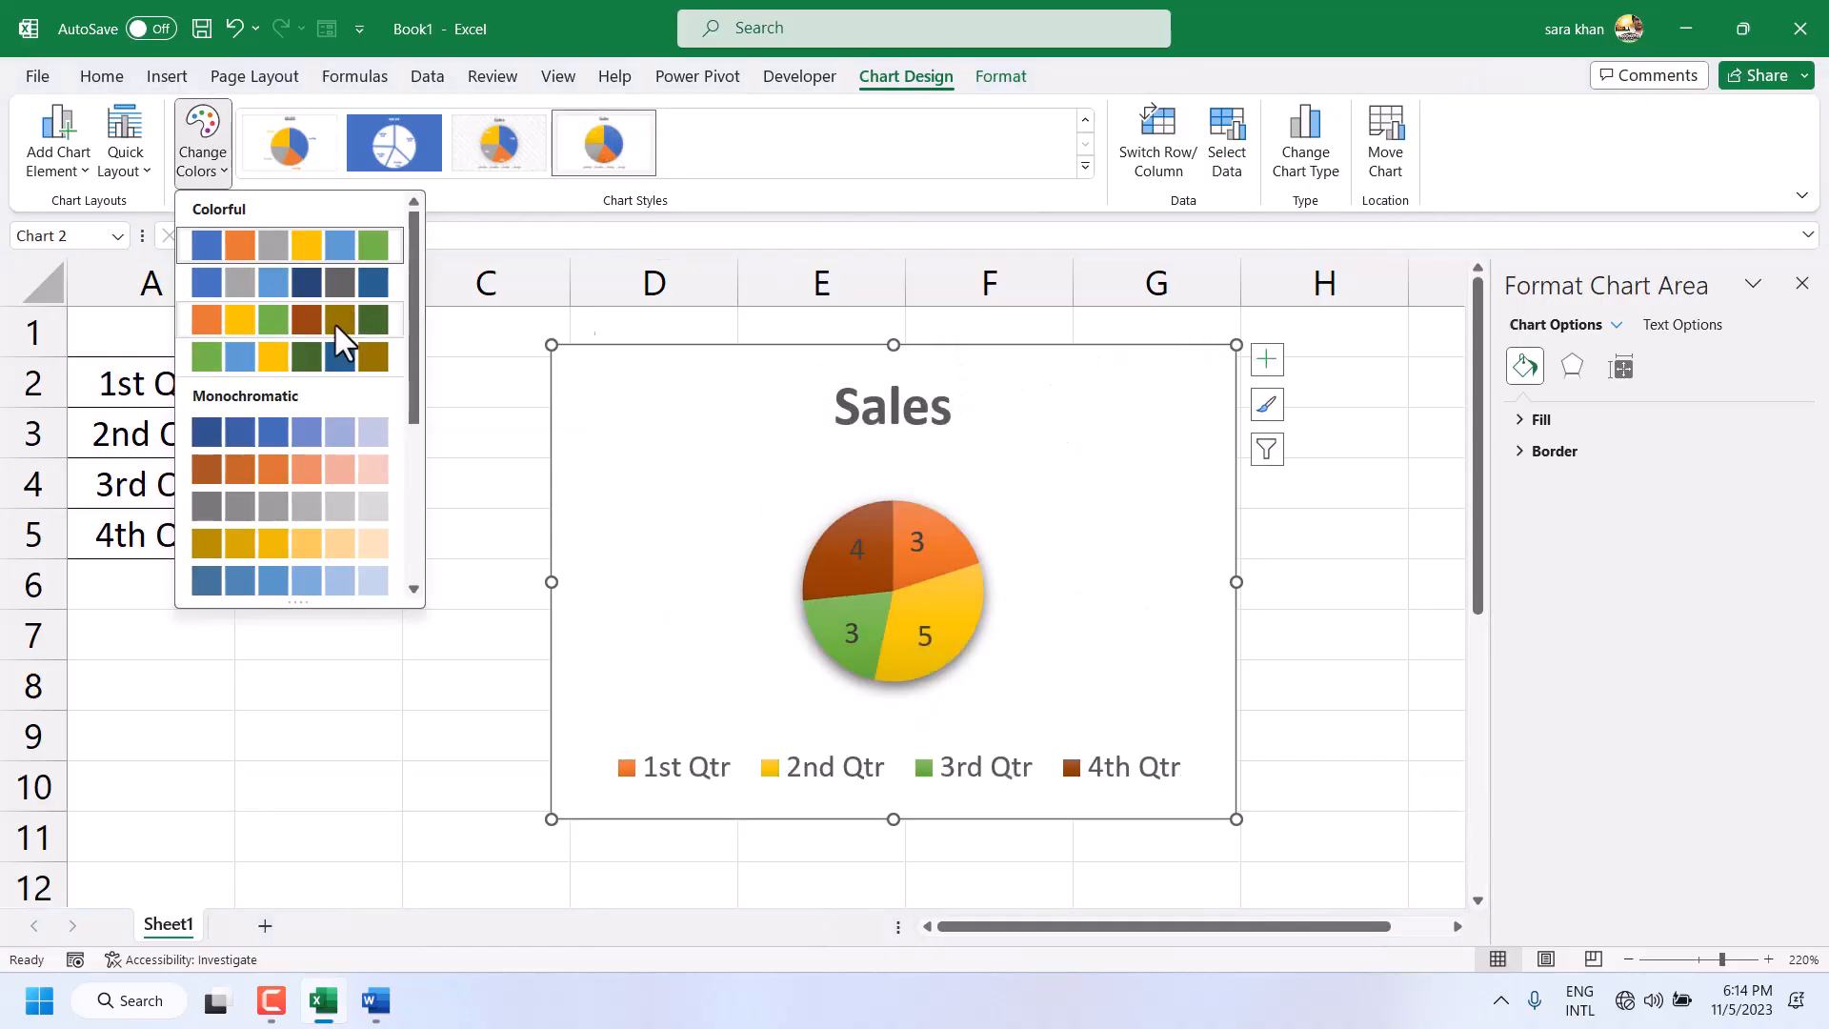
click(236, 426)
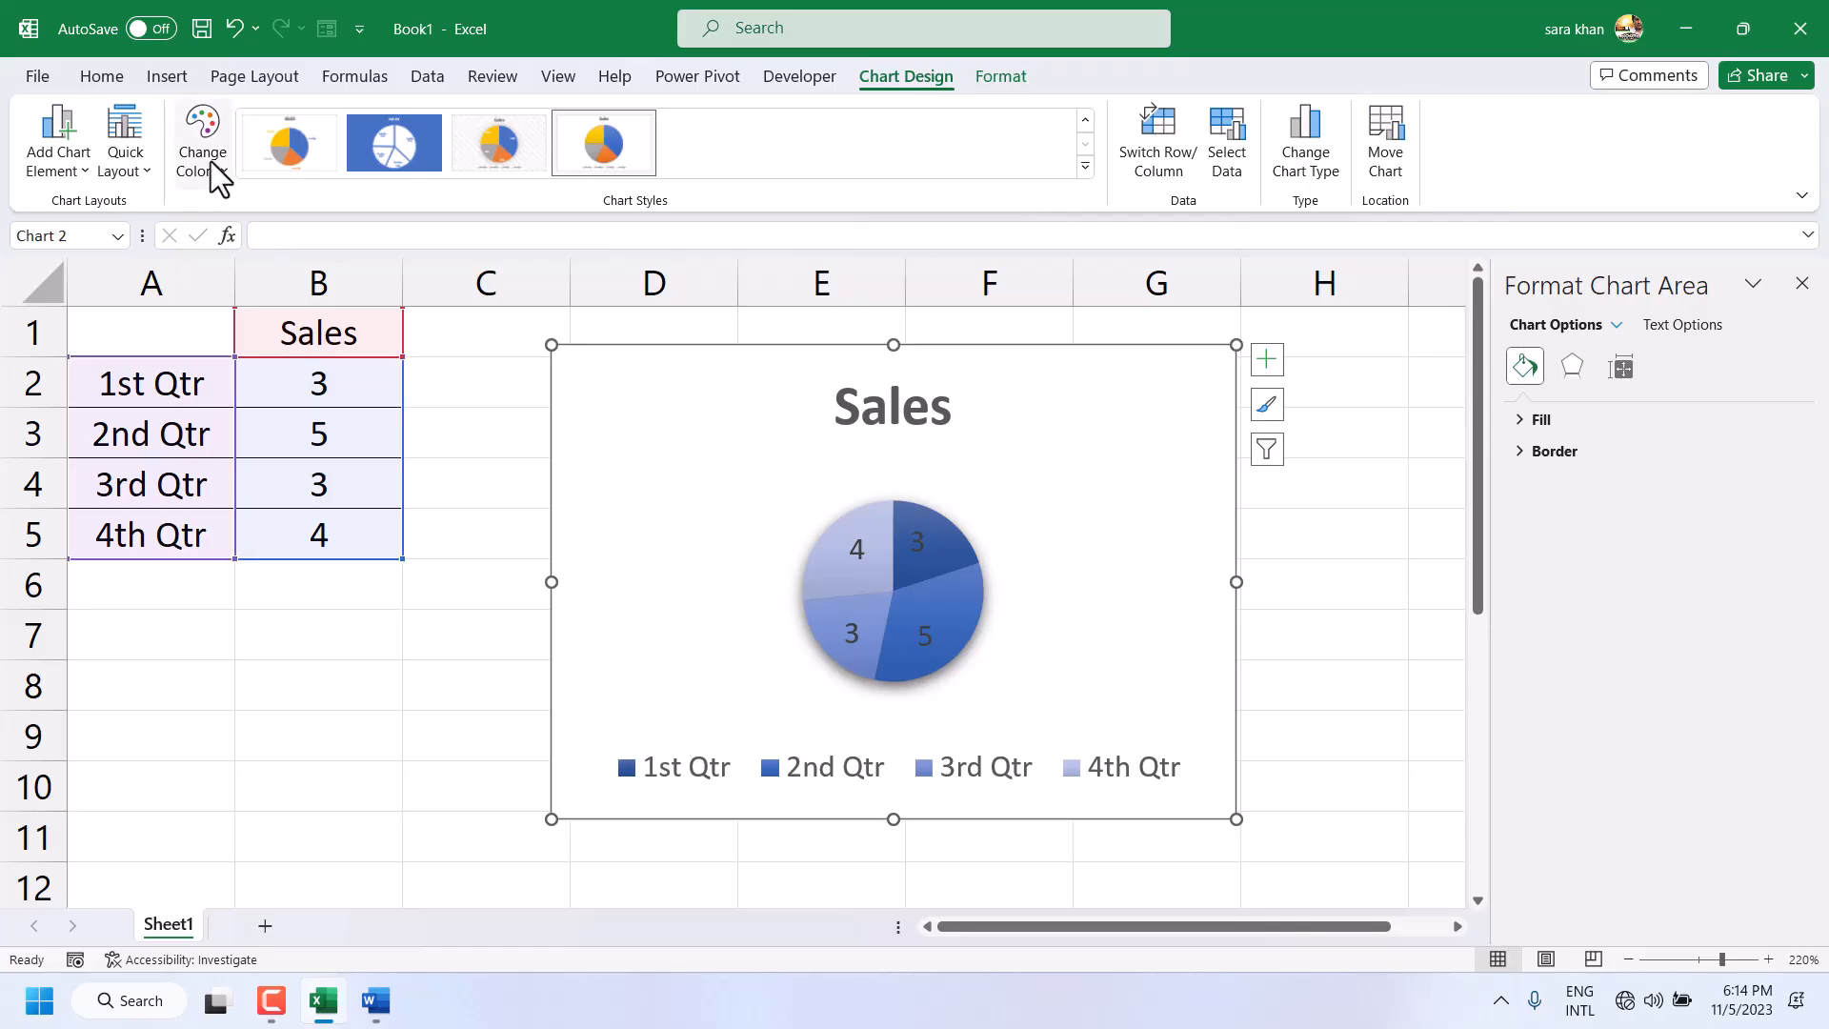
click(122, 172)
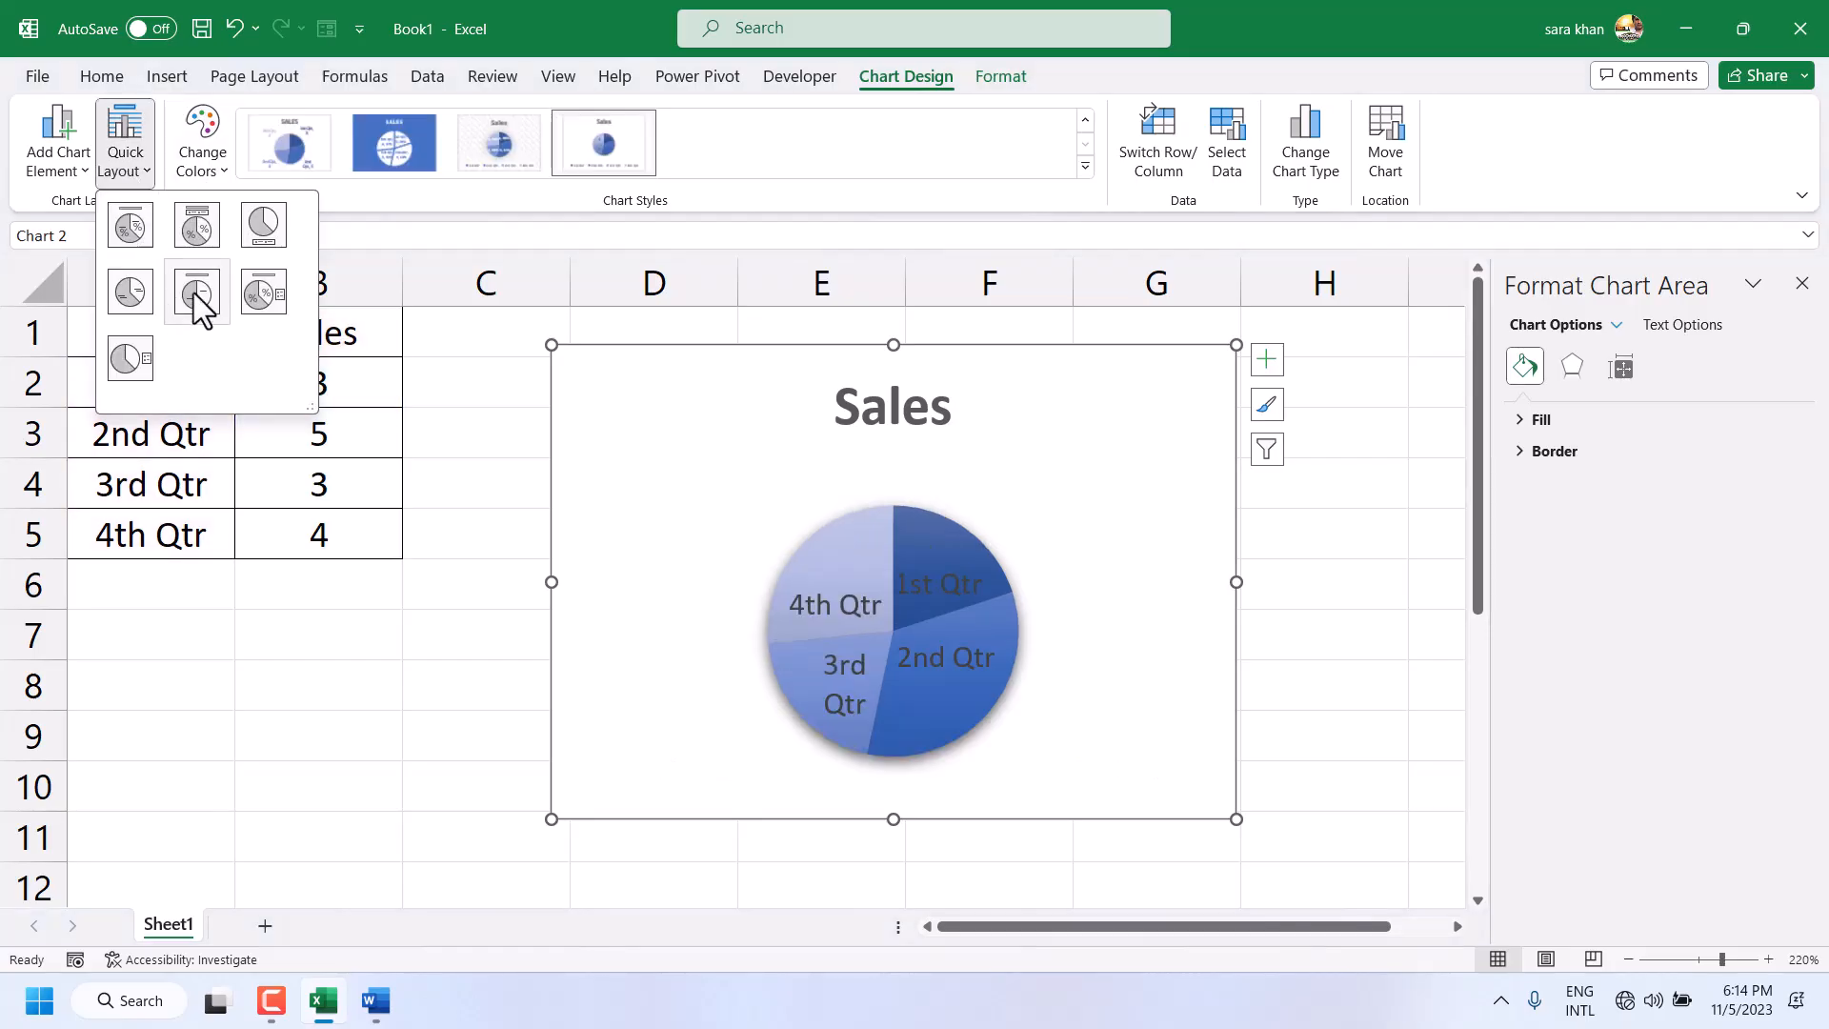
click(265, 225)
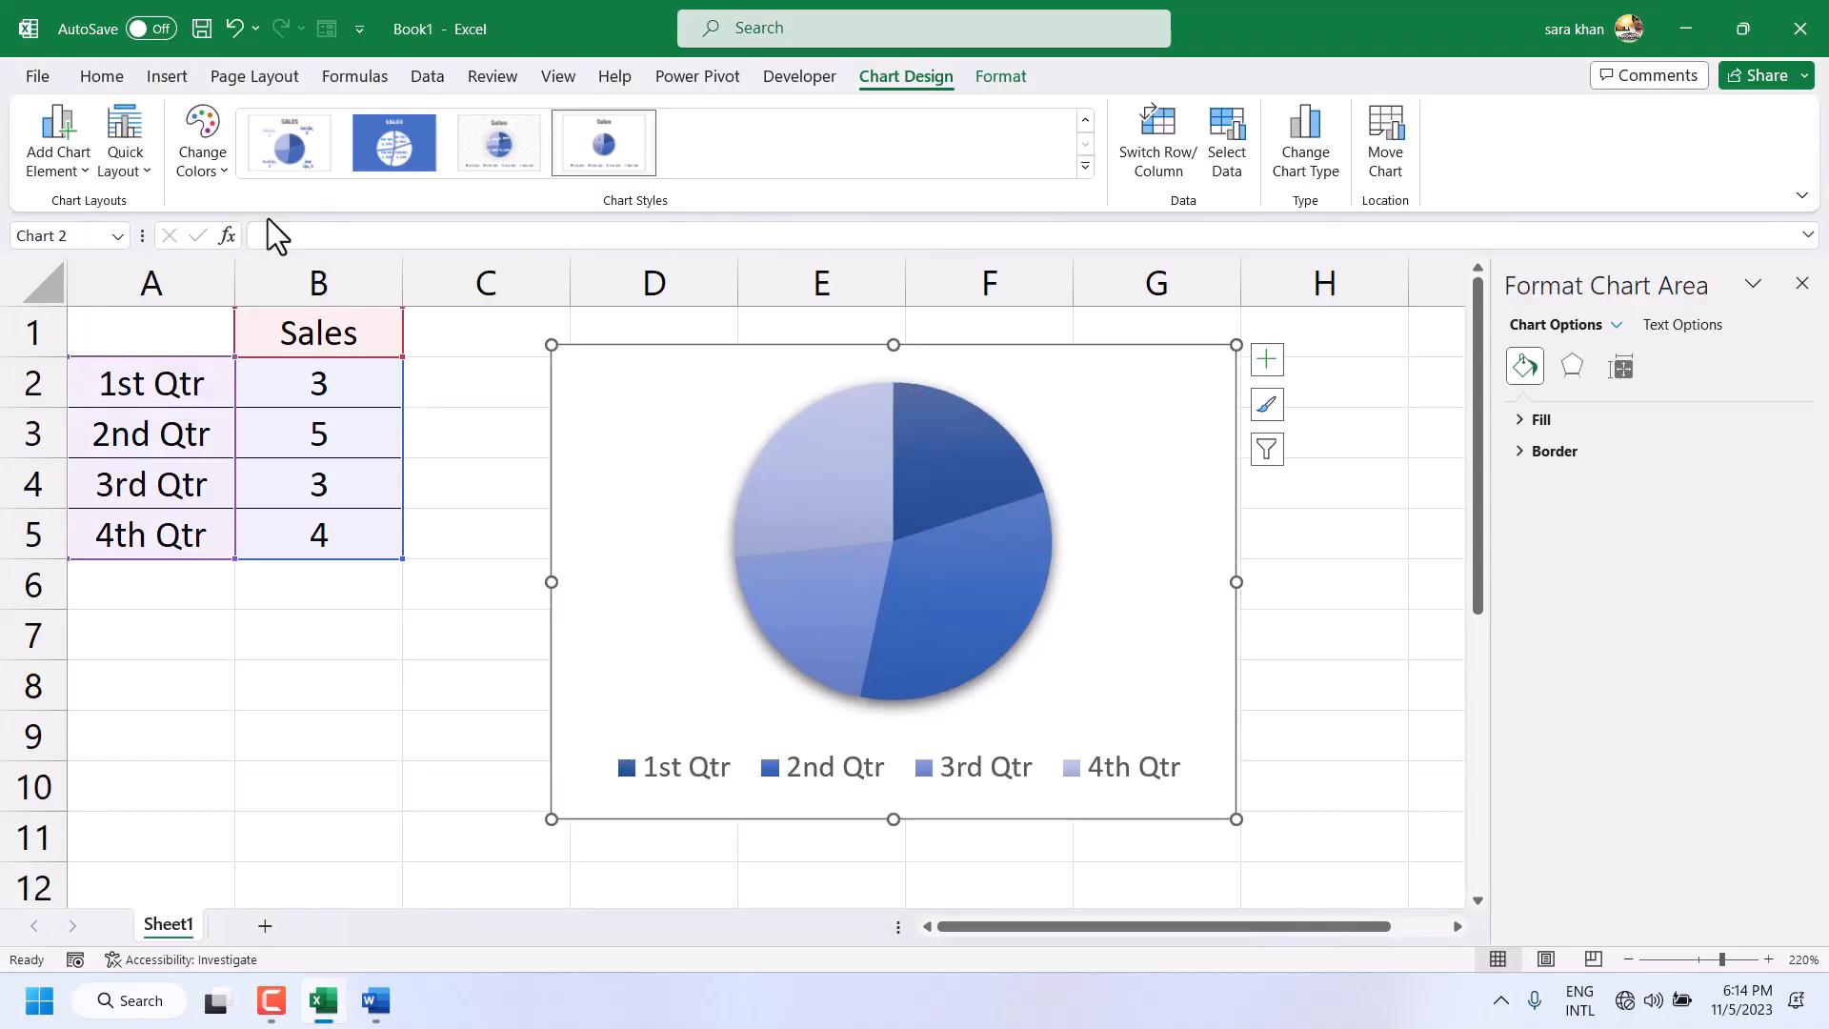
Apply the chart style with outside category labels, keep the monochromatic blue palette, and choose a quick layout without title or legend.
click(240, 158)
click(217, 160)
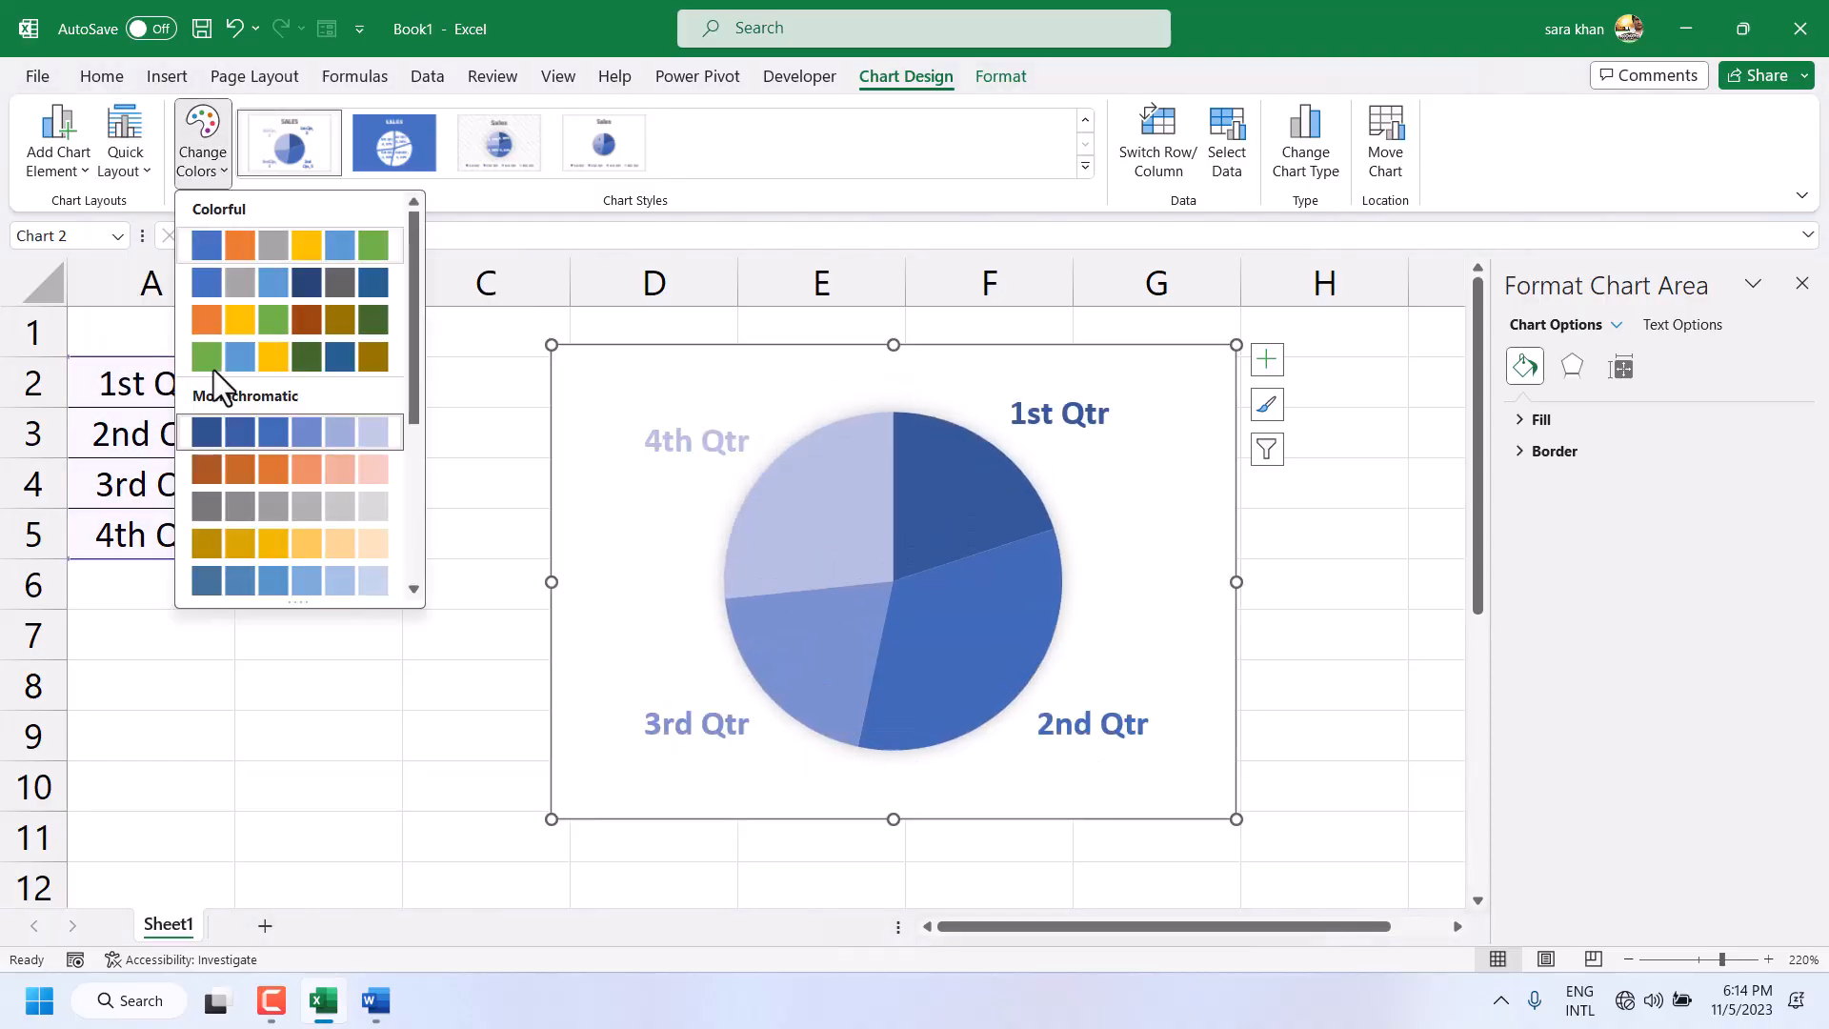
click(286, 432)
click(112, 157)
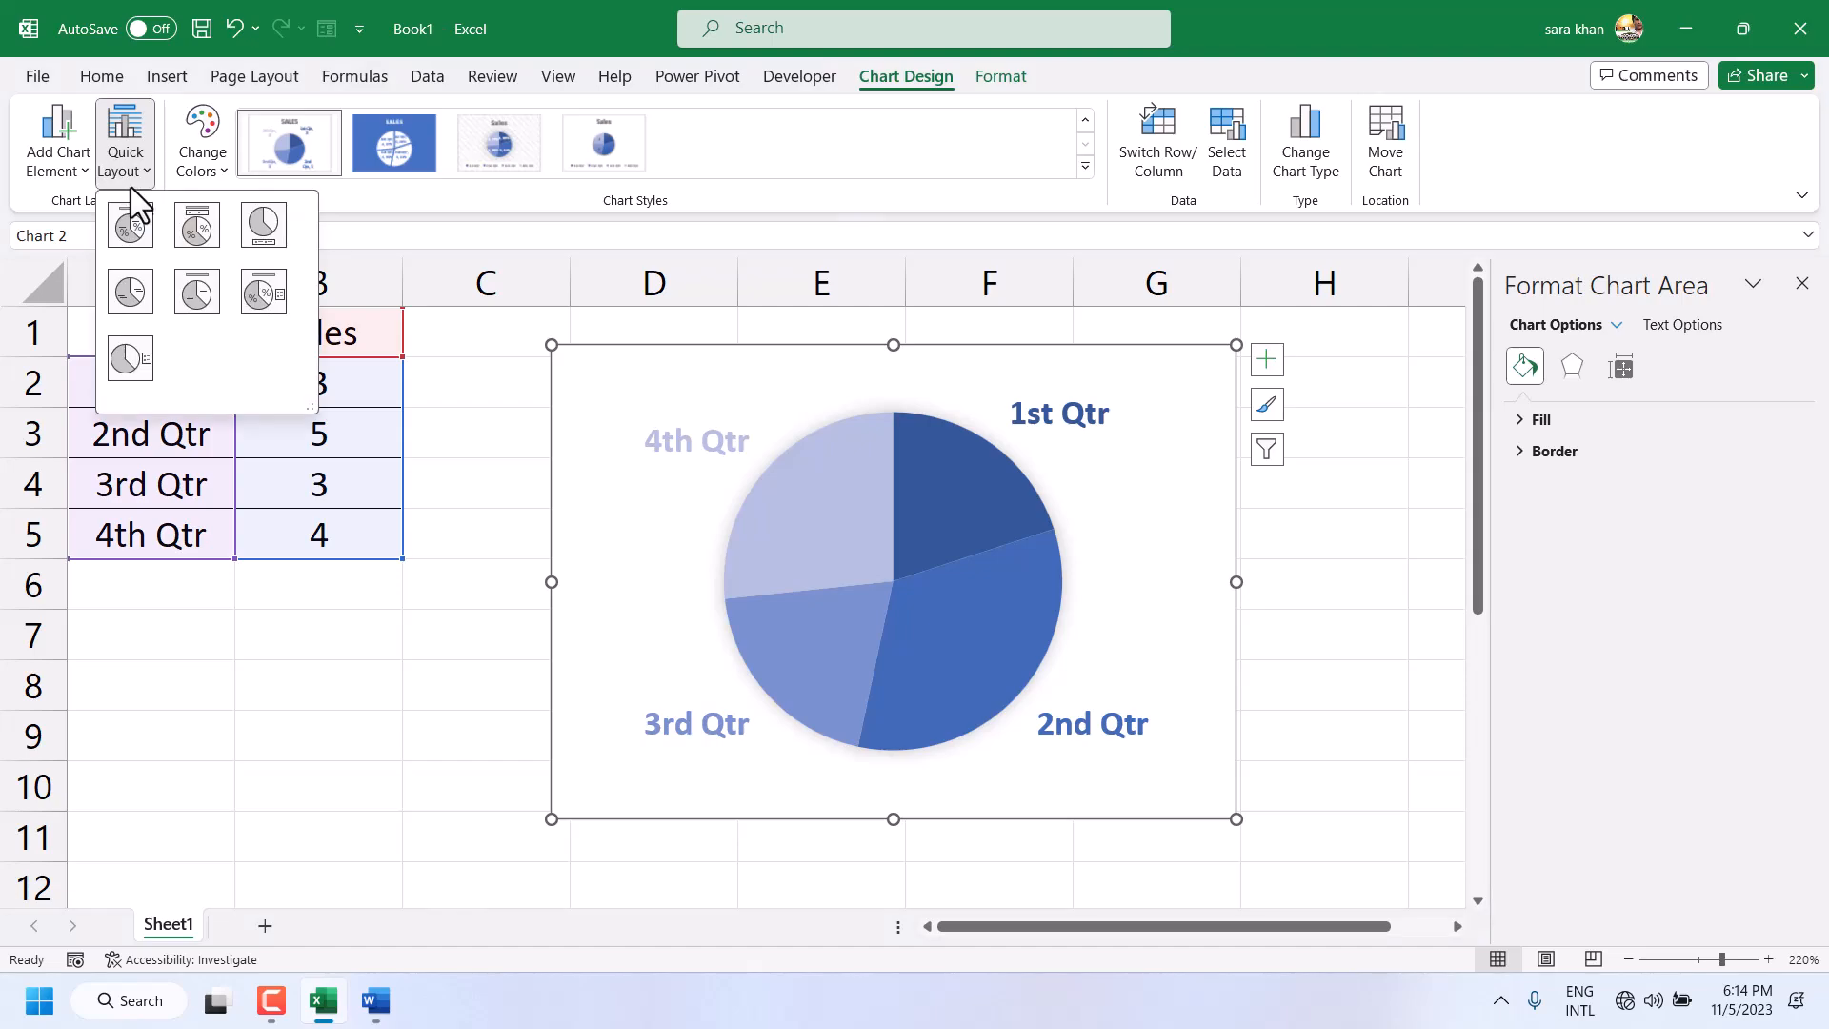
click(133, 297)
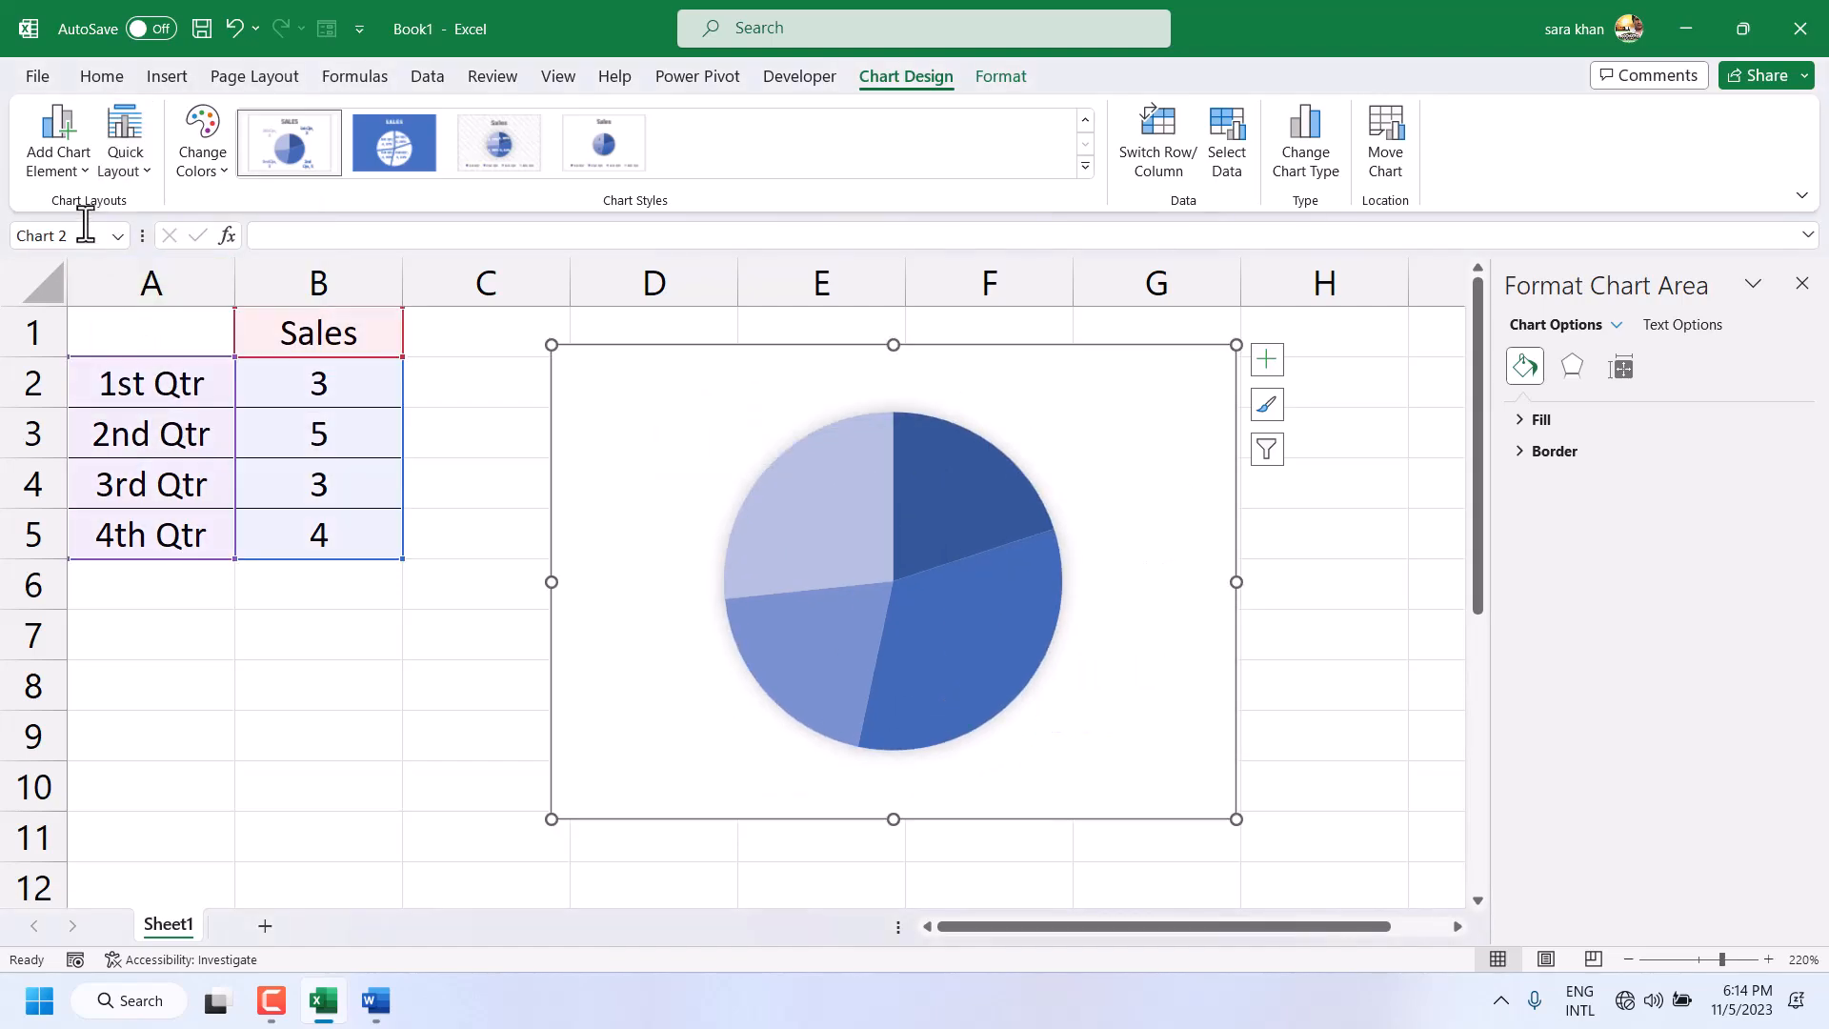
click(61, 163)
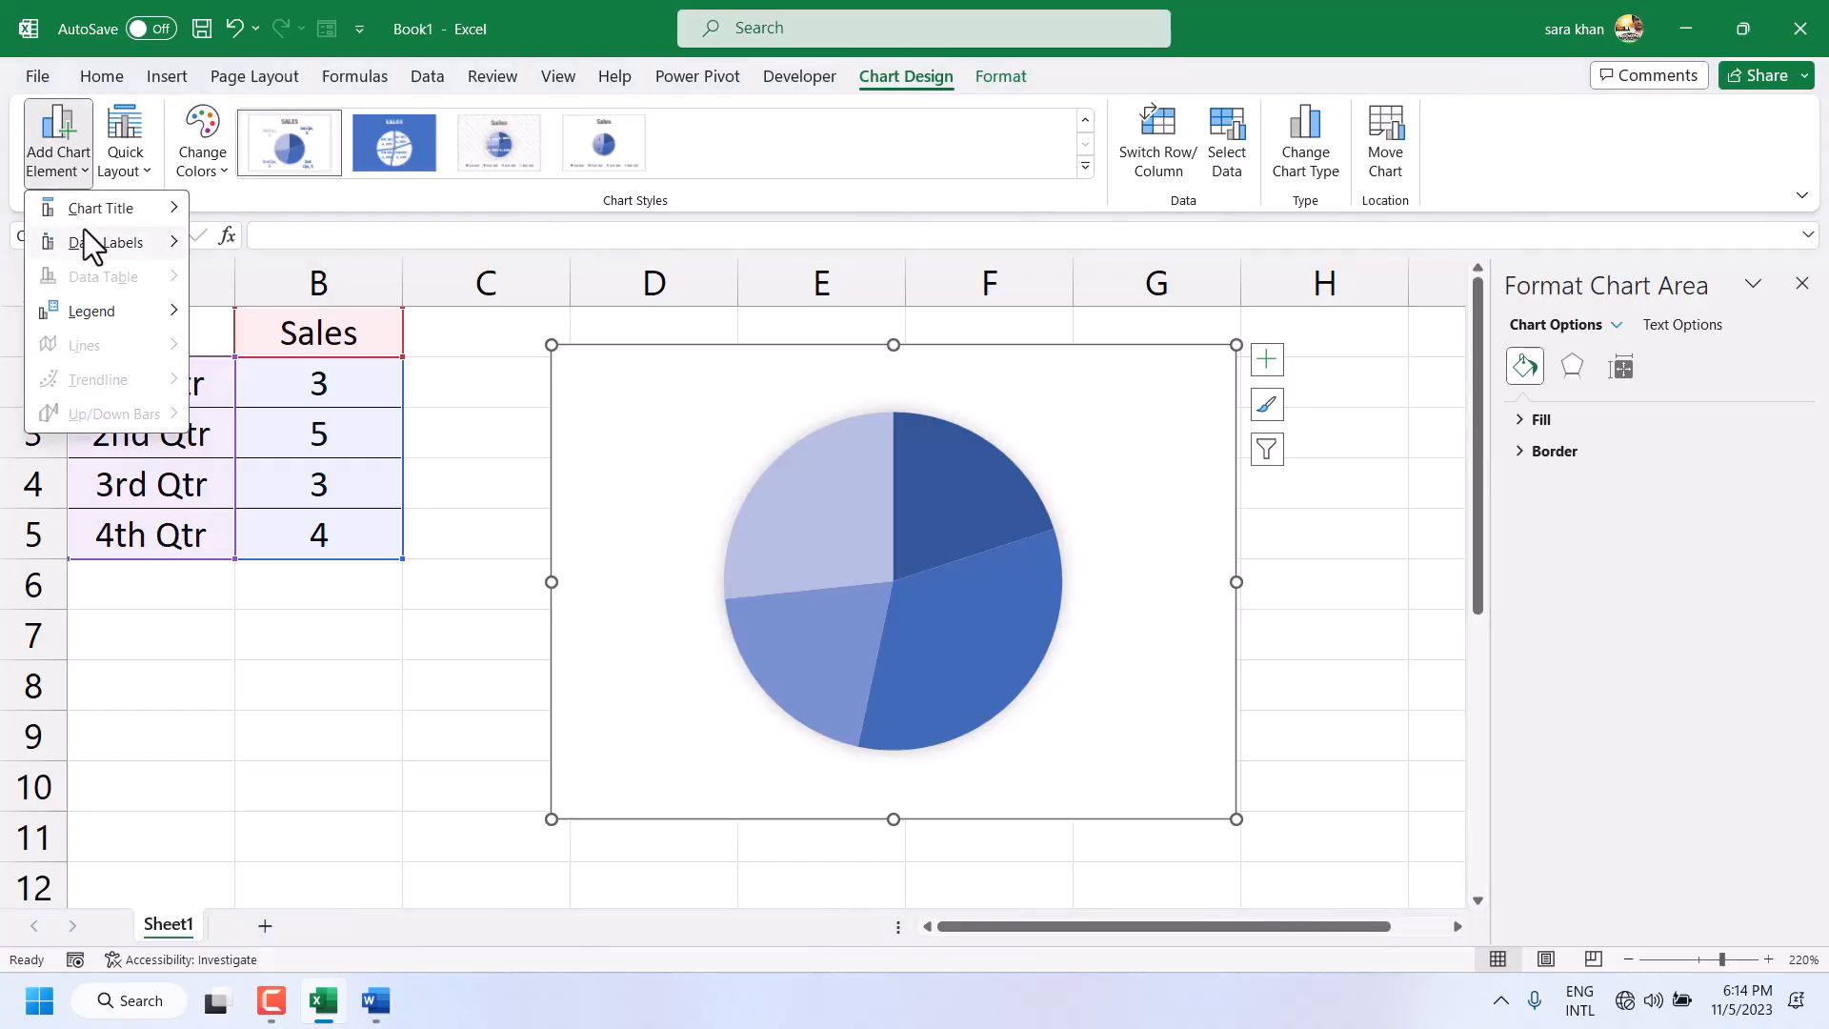
mouse_move(84, 233)
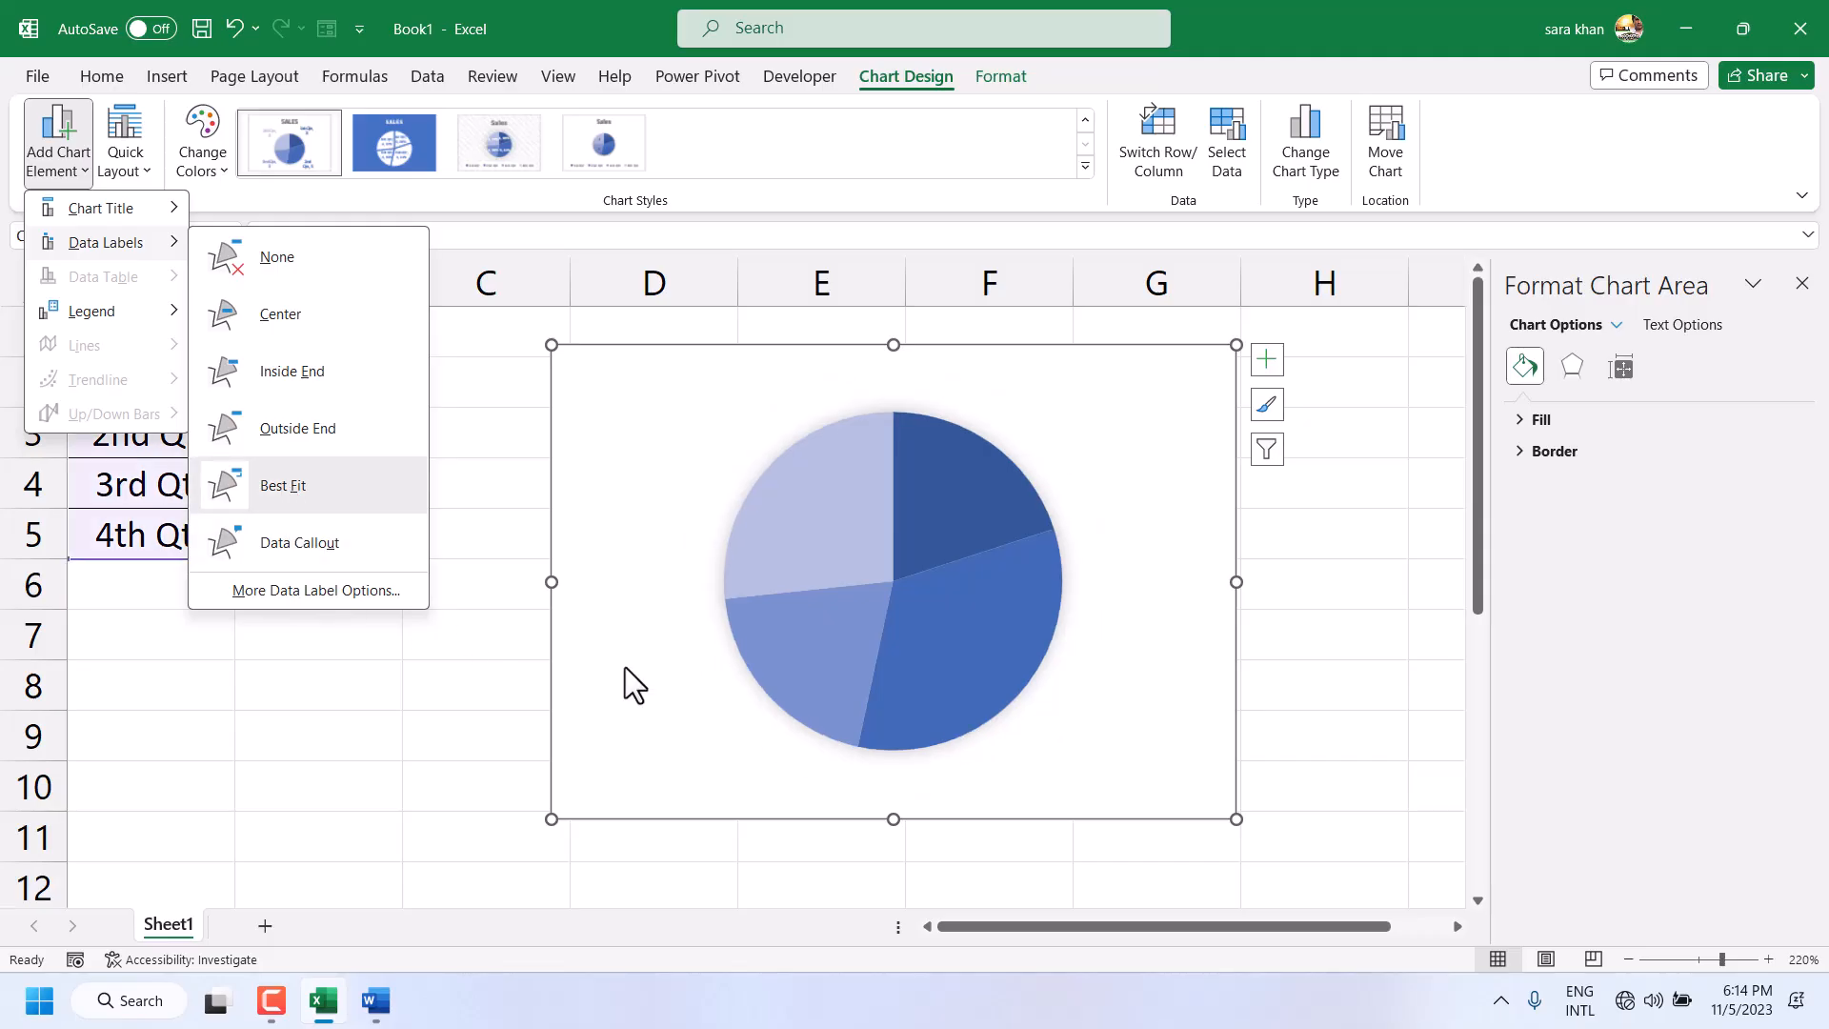
click(487, 720)
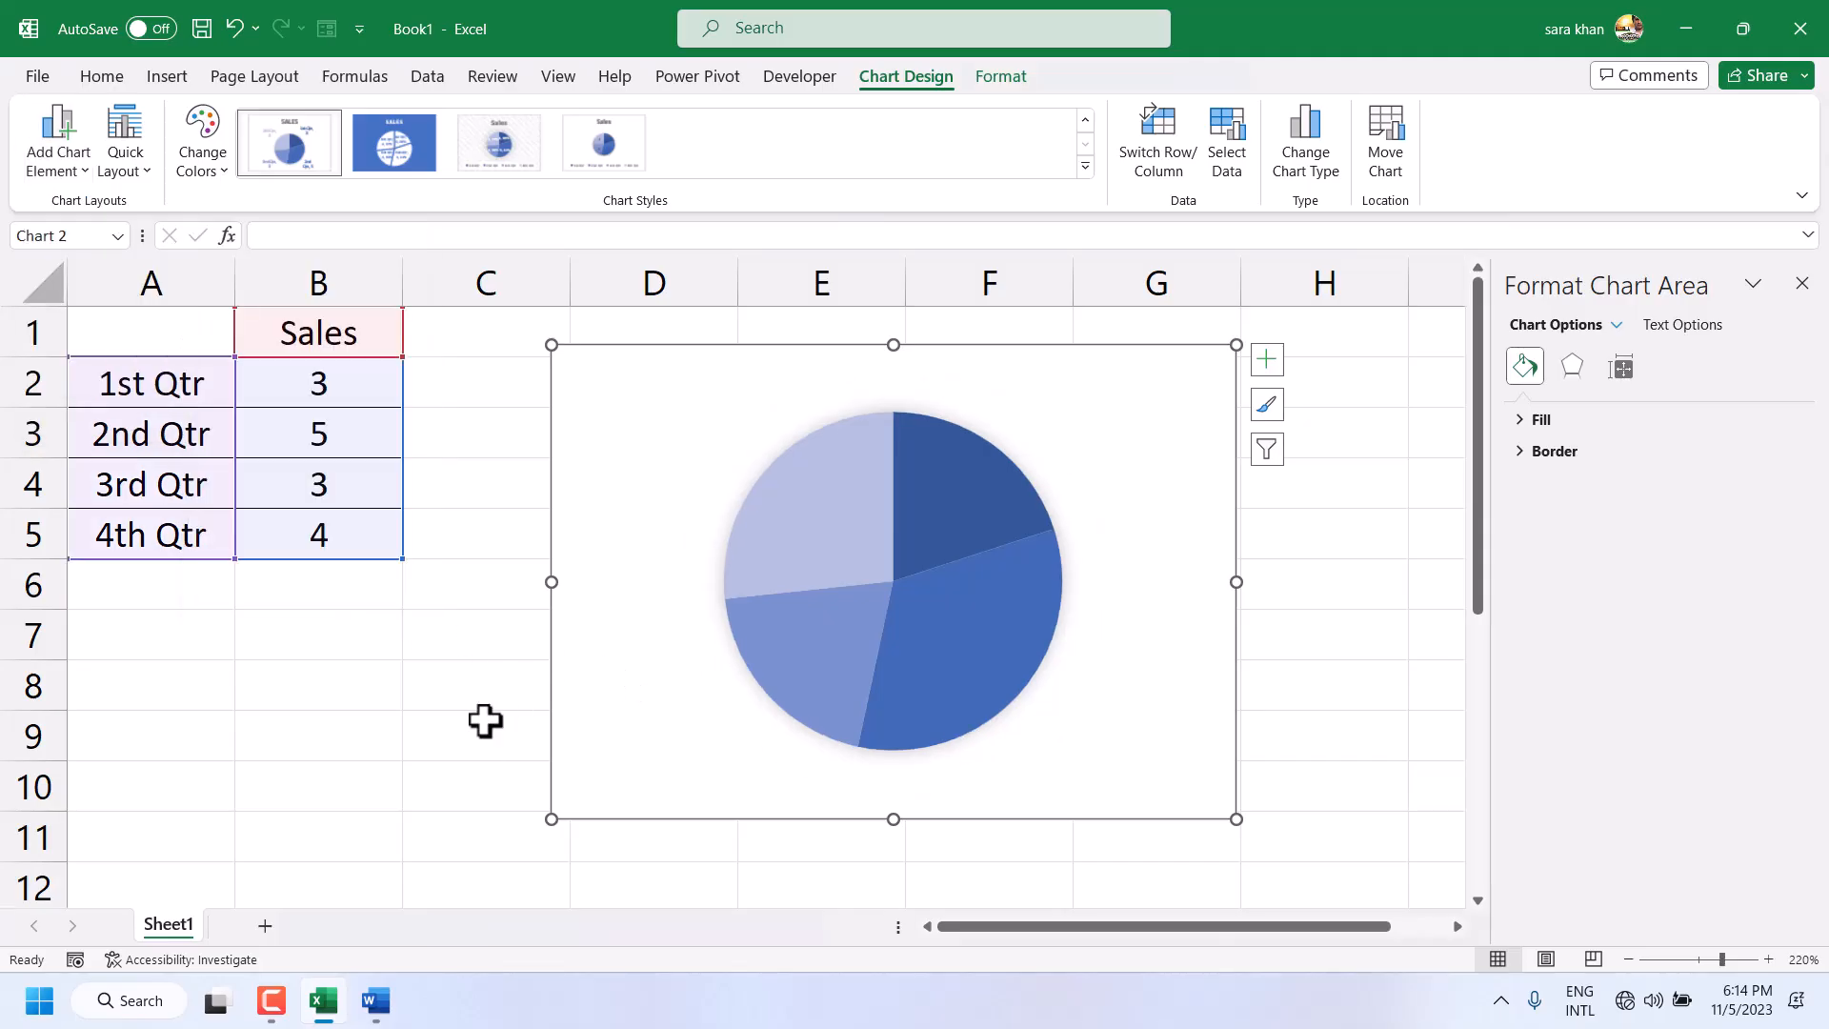
click(1423, 574)
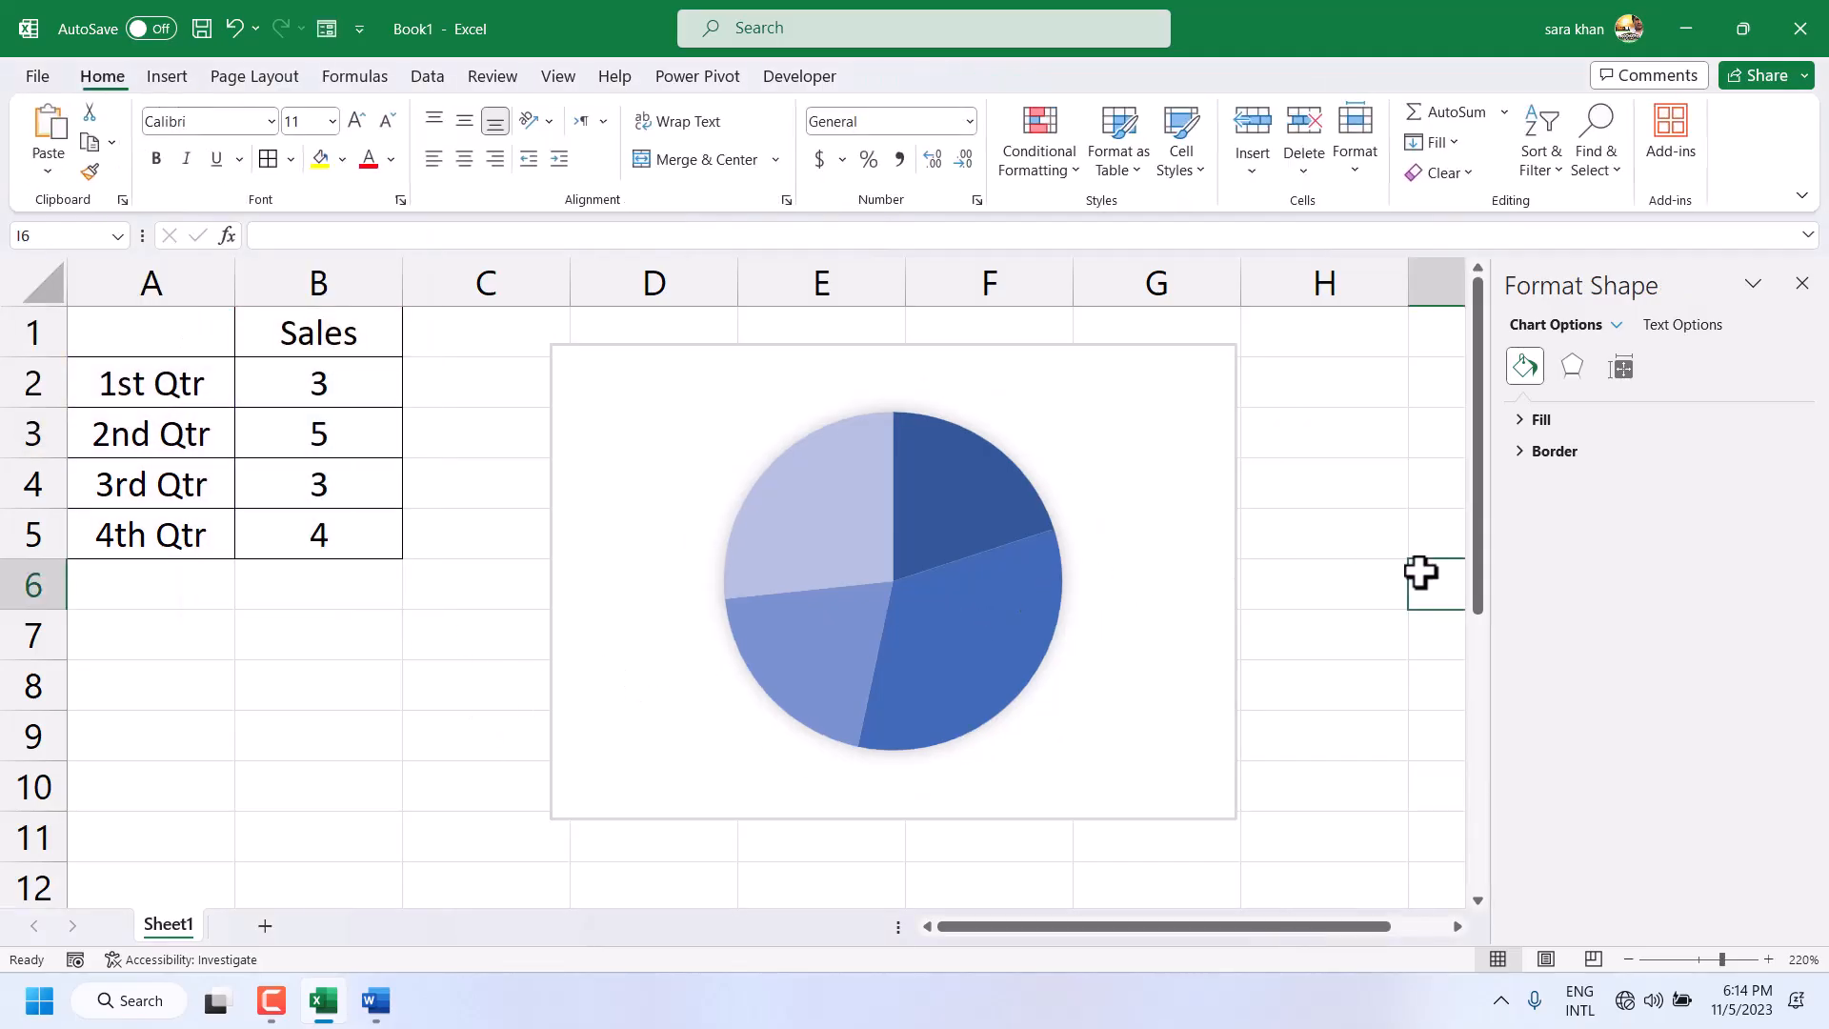
Apply the chart style with a solid blue background, white slices and category, value and percentage labels to the pie.
click(875, 435)
click(383, 153)
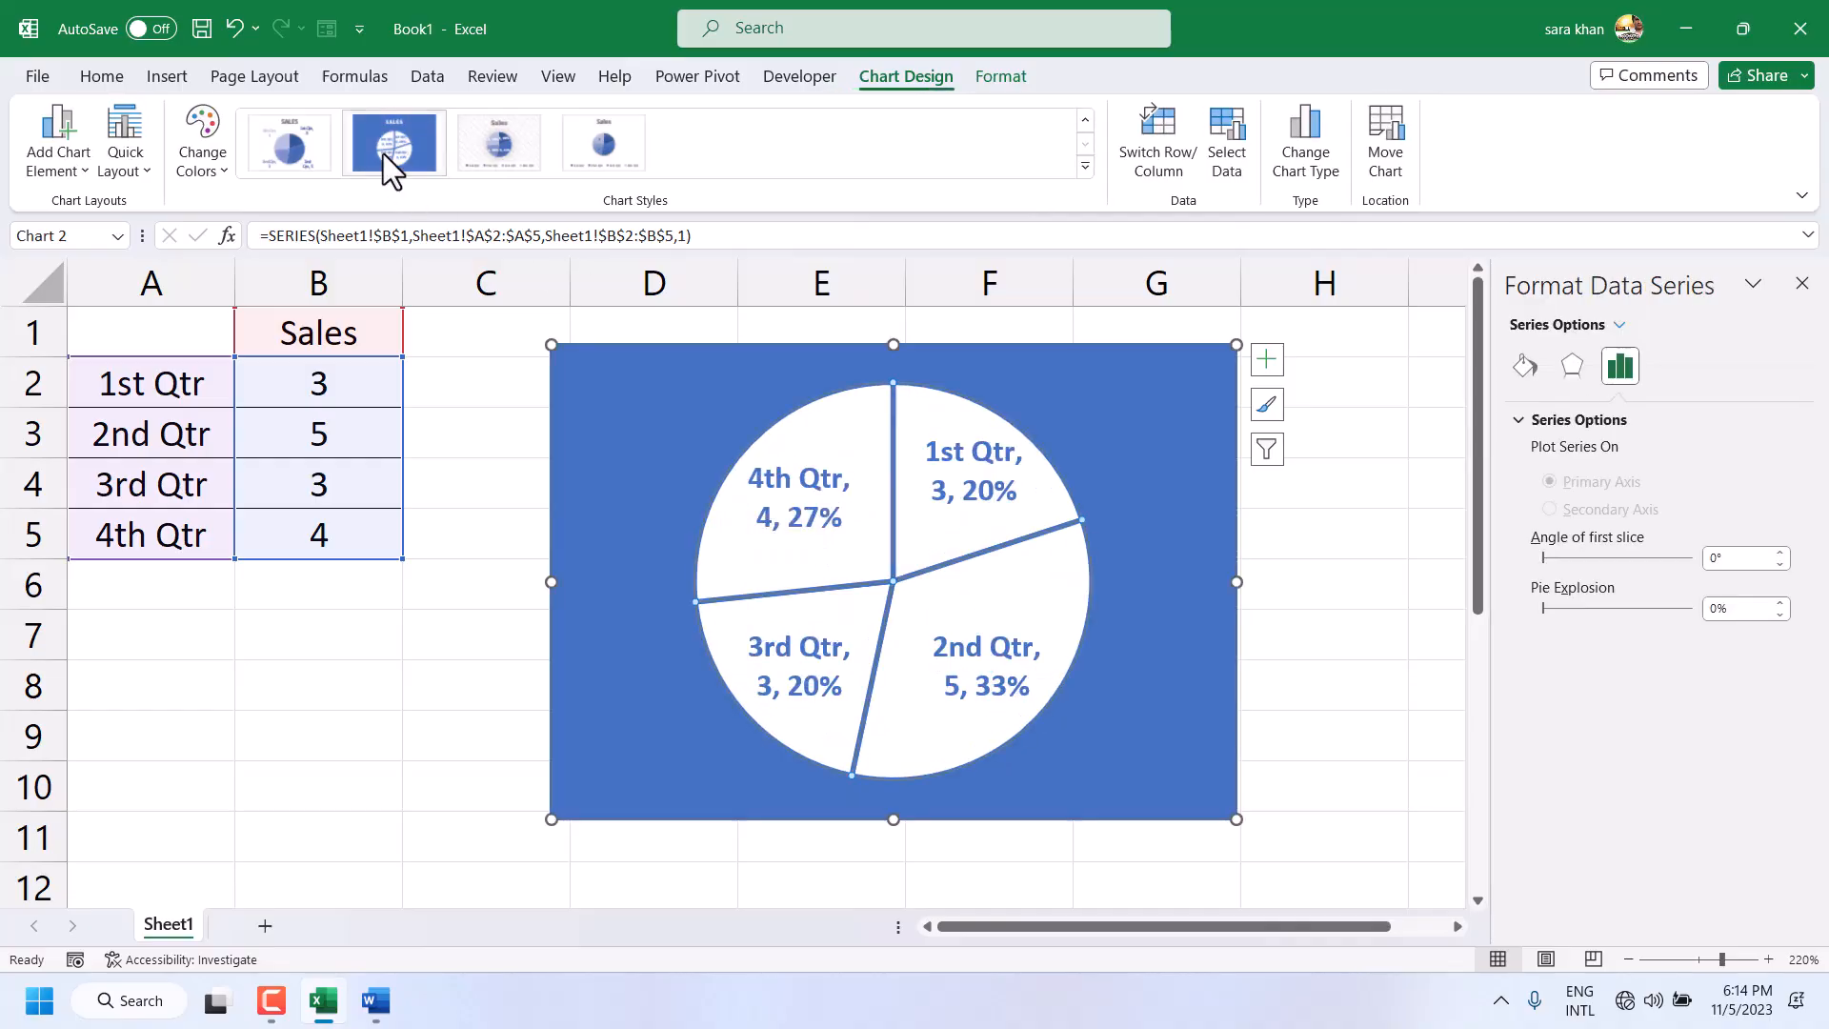
click(466, 402)
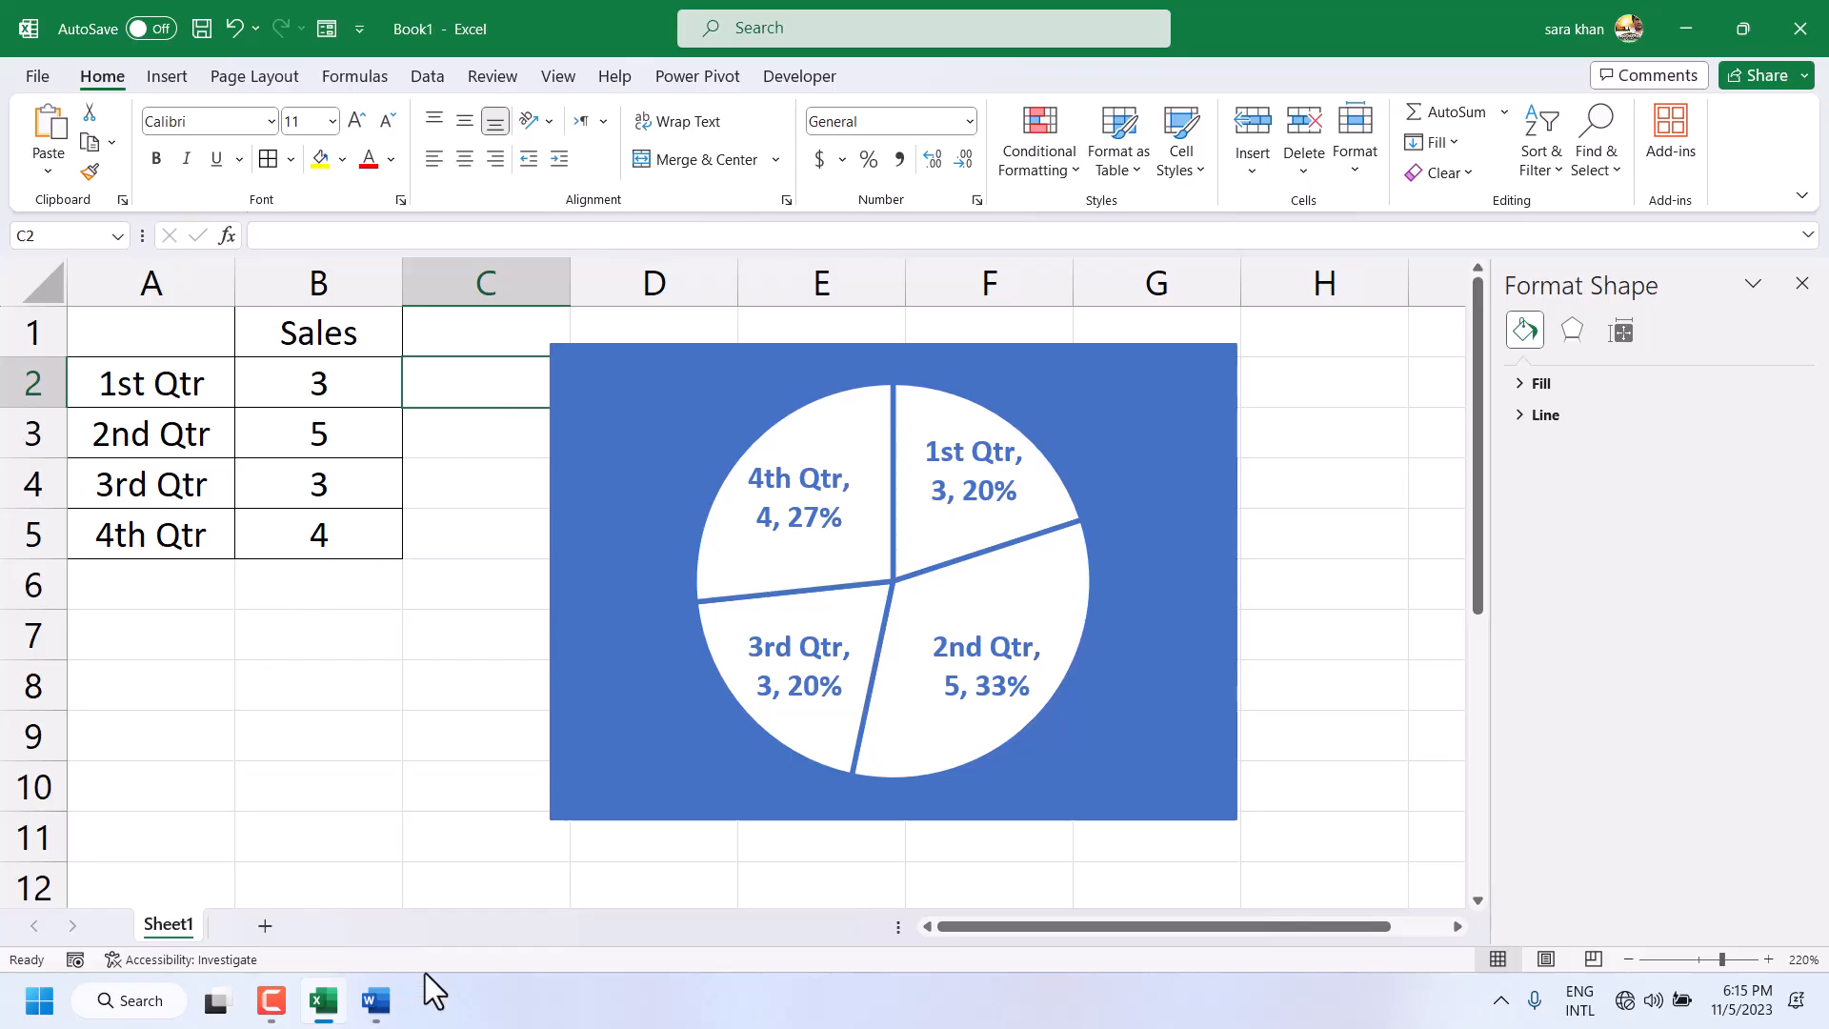
mouse_move(370, 1005)
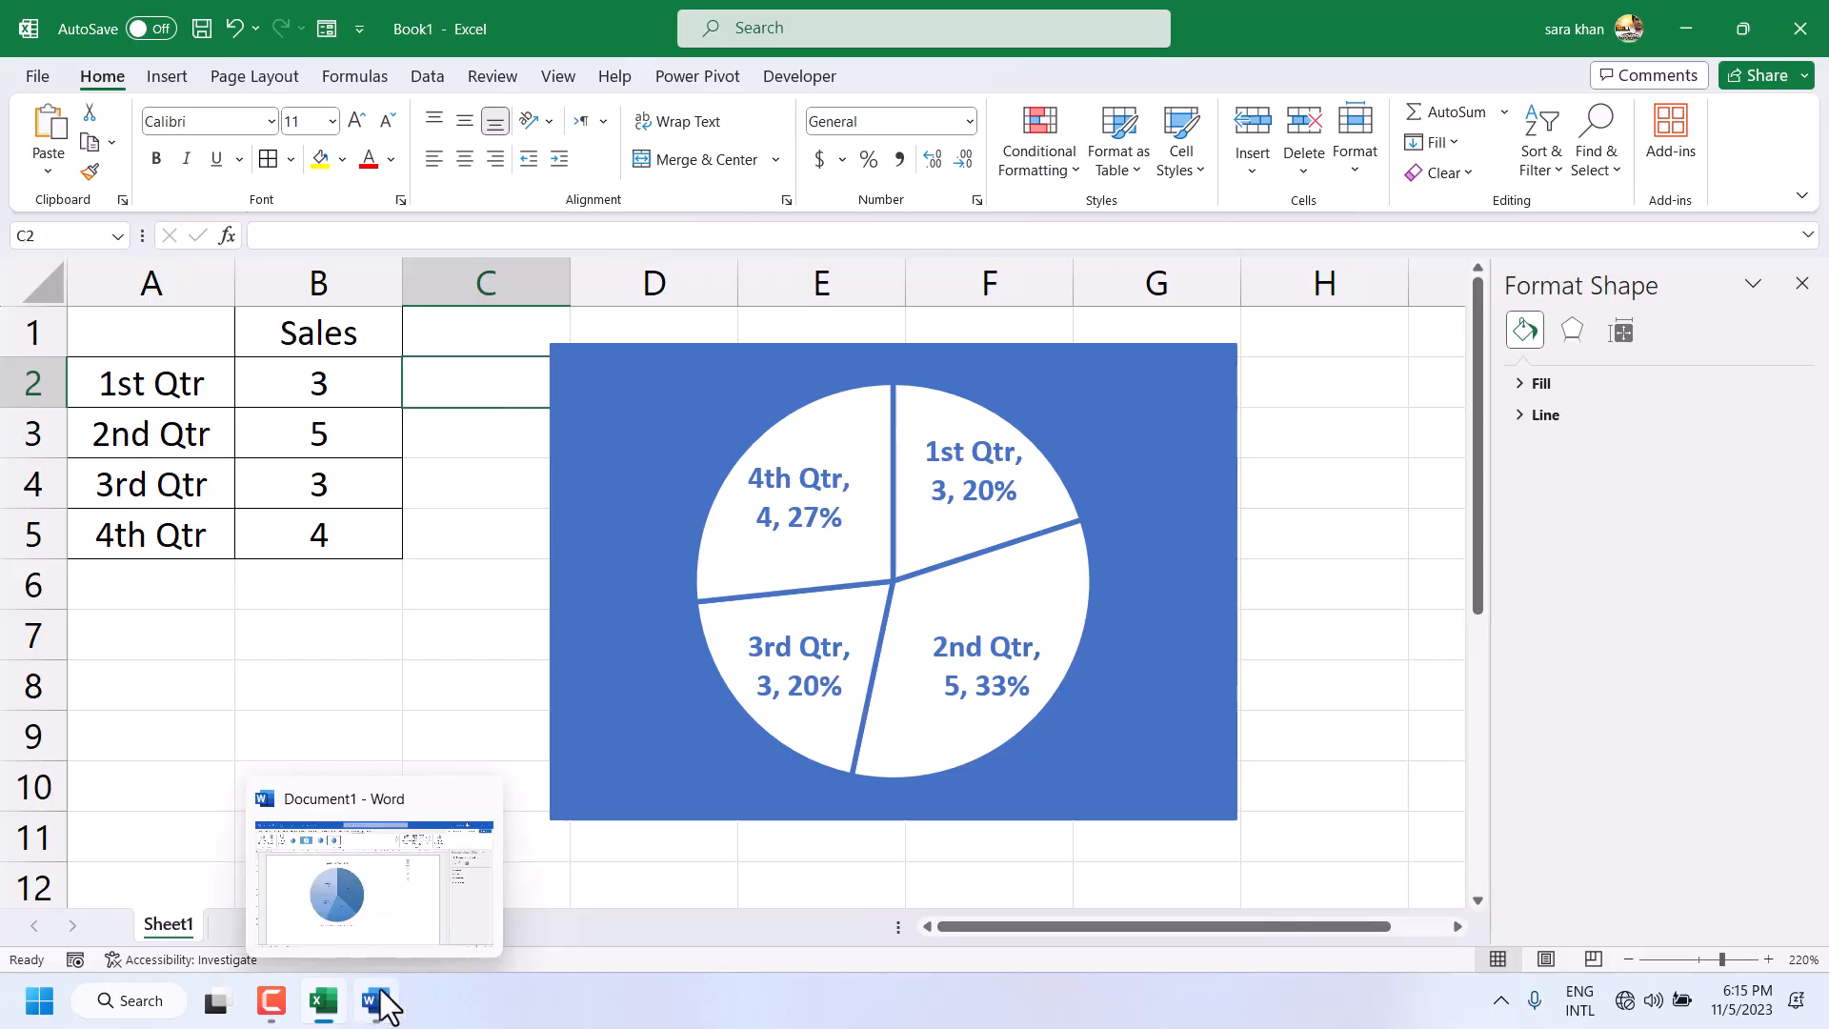
click(273, 1008)
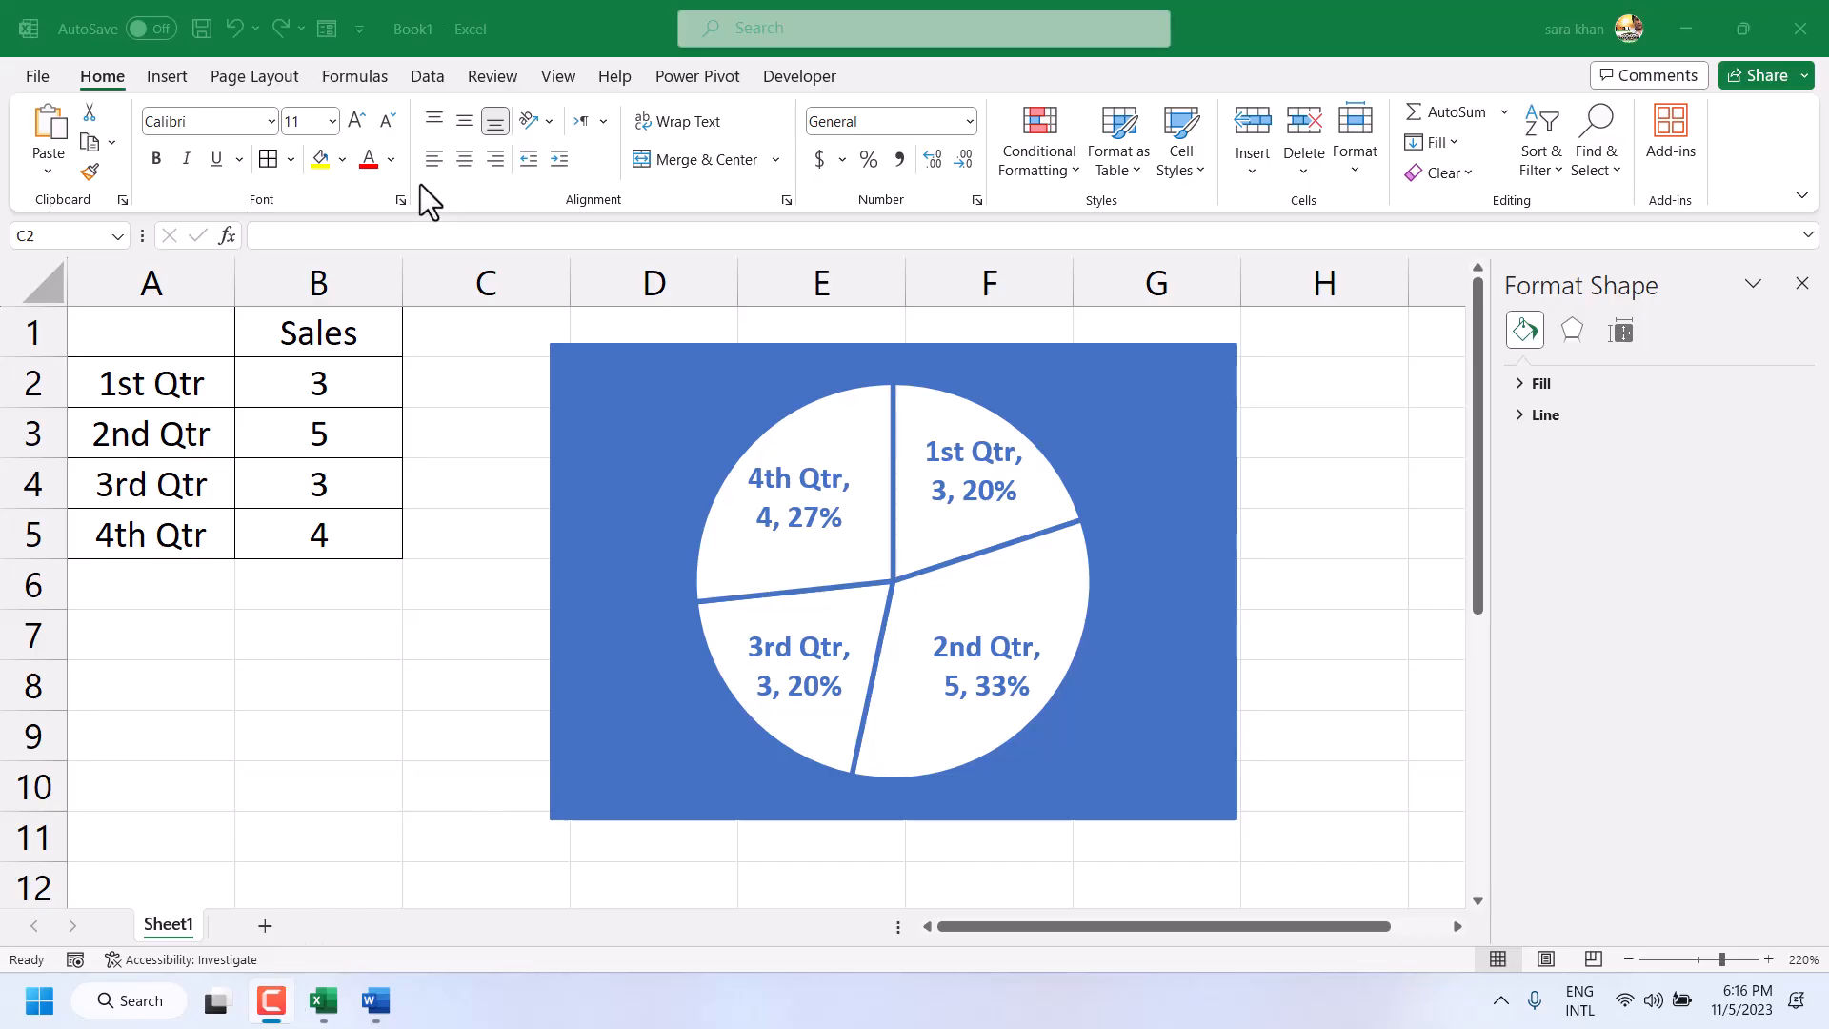
click(333, 1000)
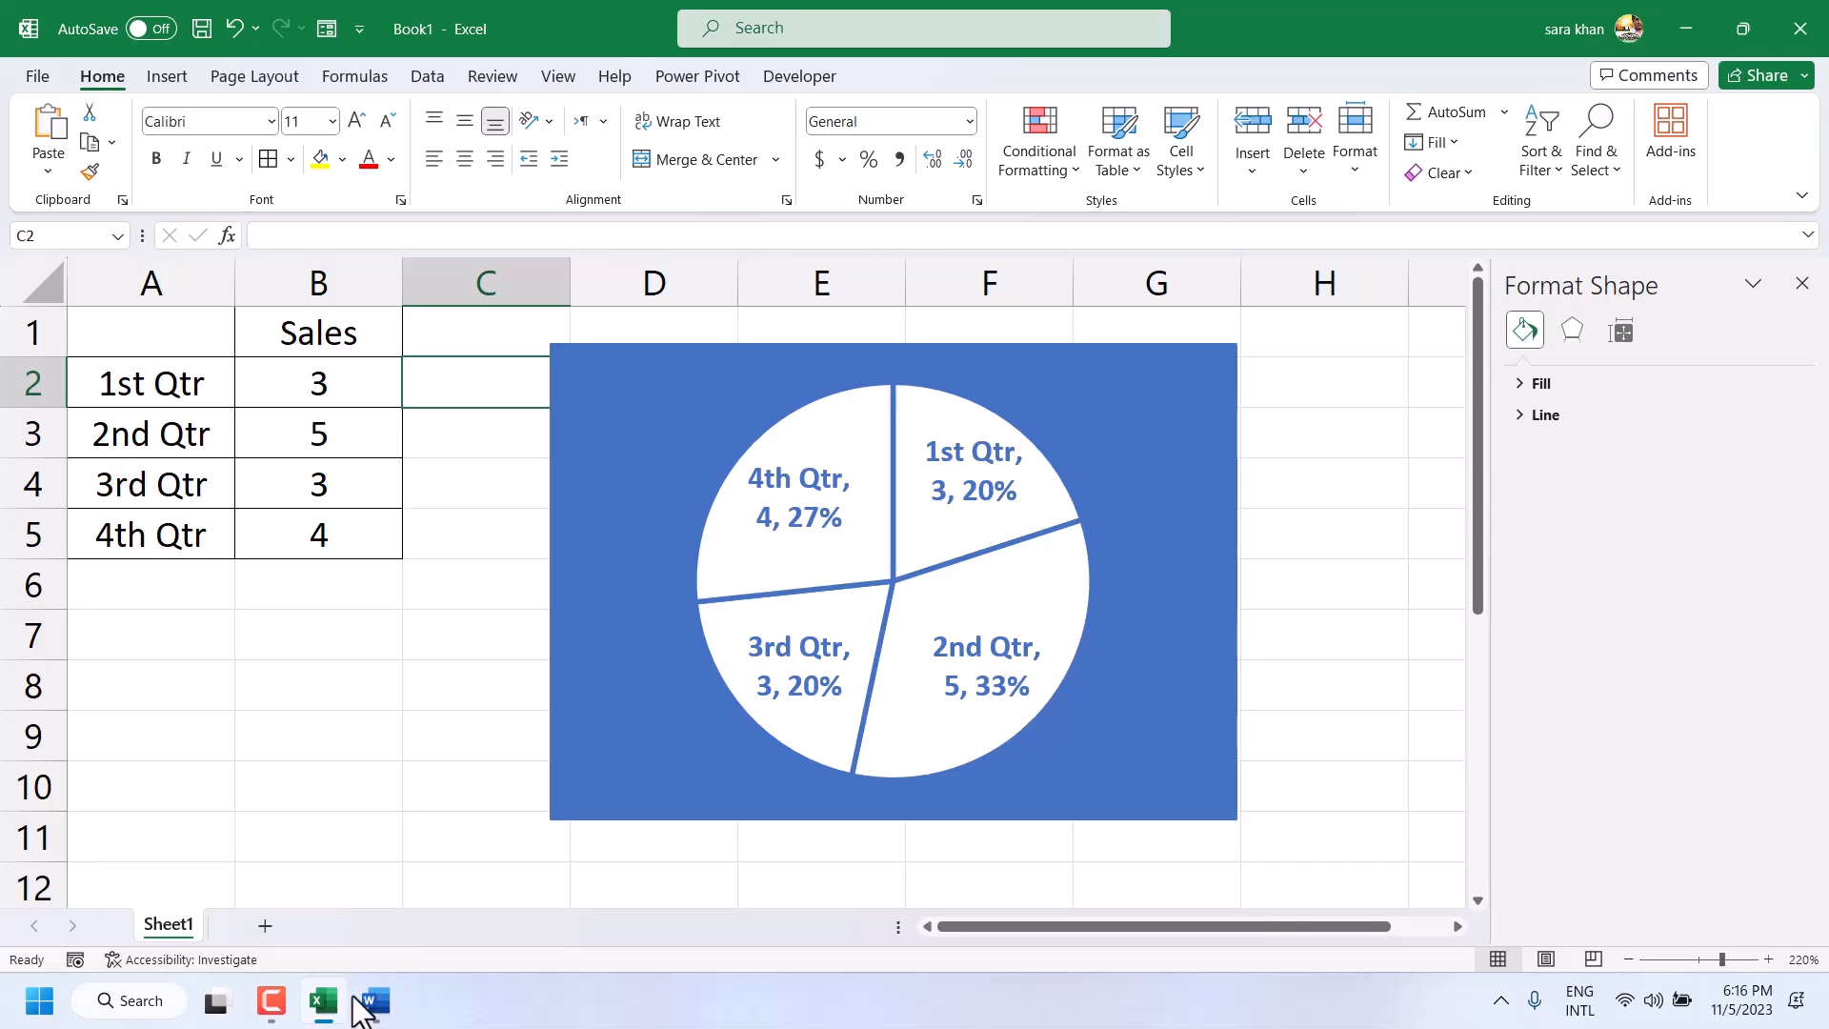
click(1685, 28)
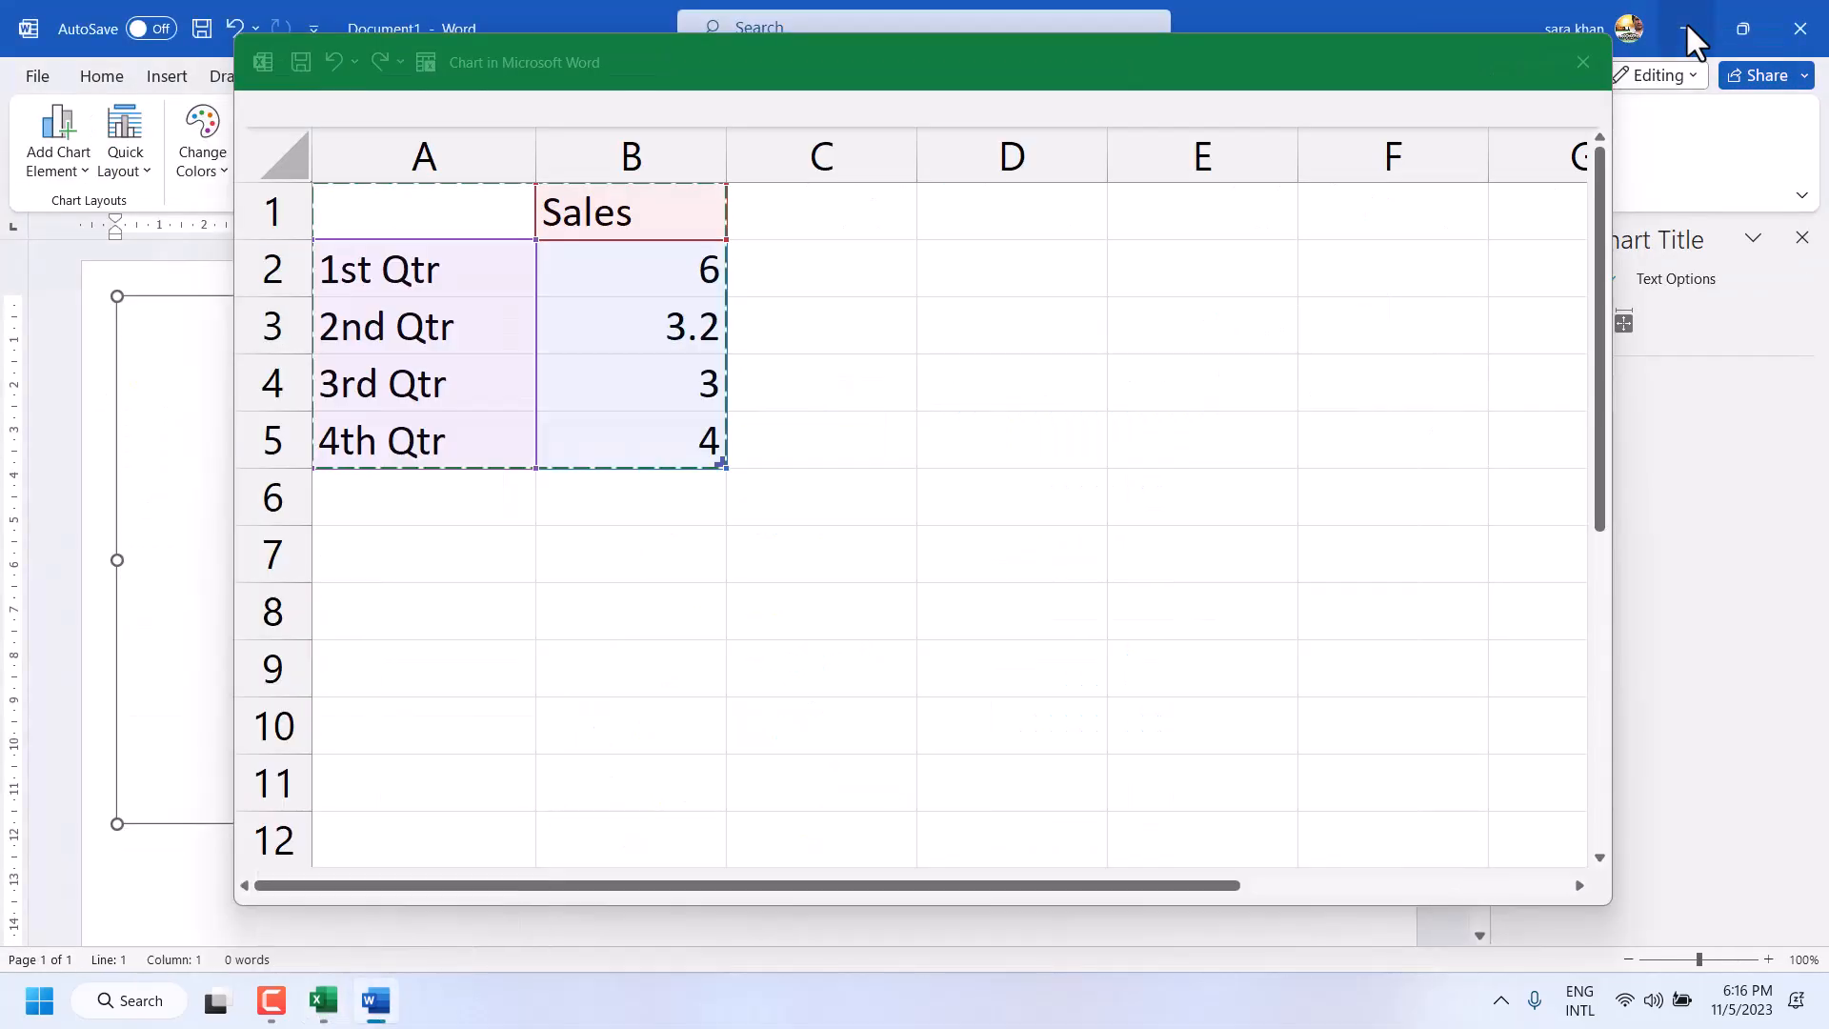
click(324, 1000)
click(39, 1000)
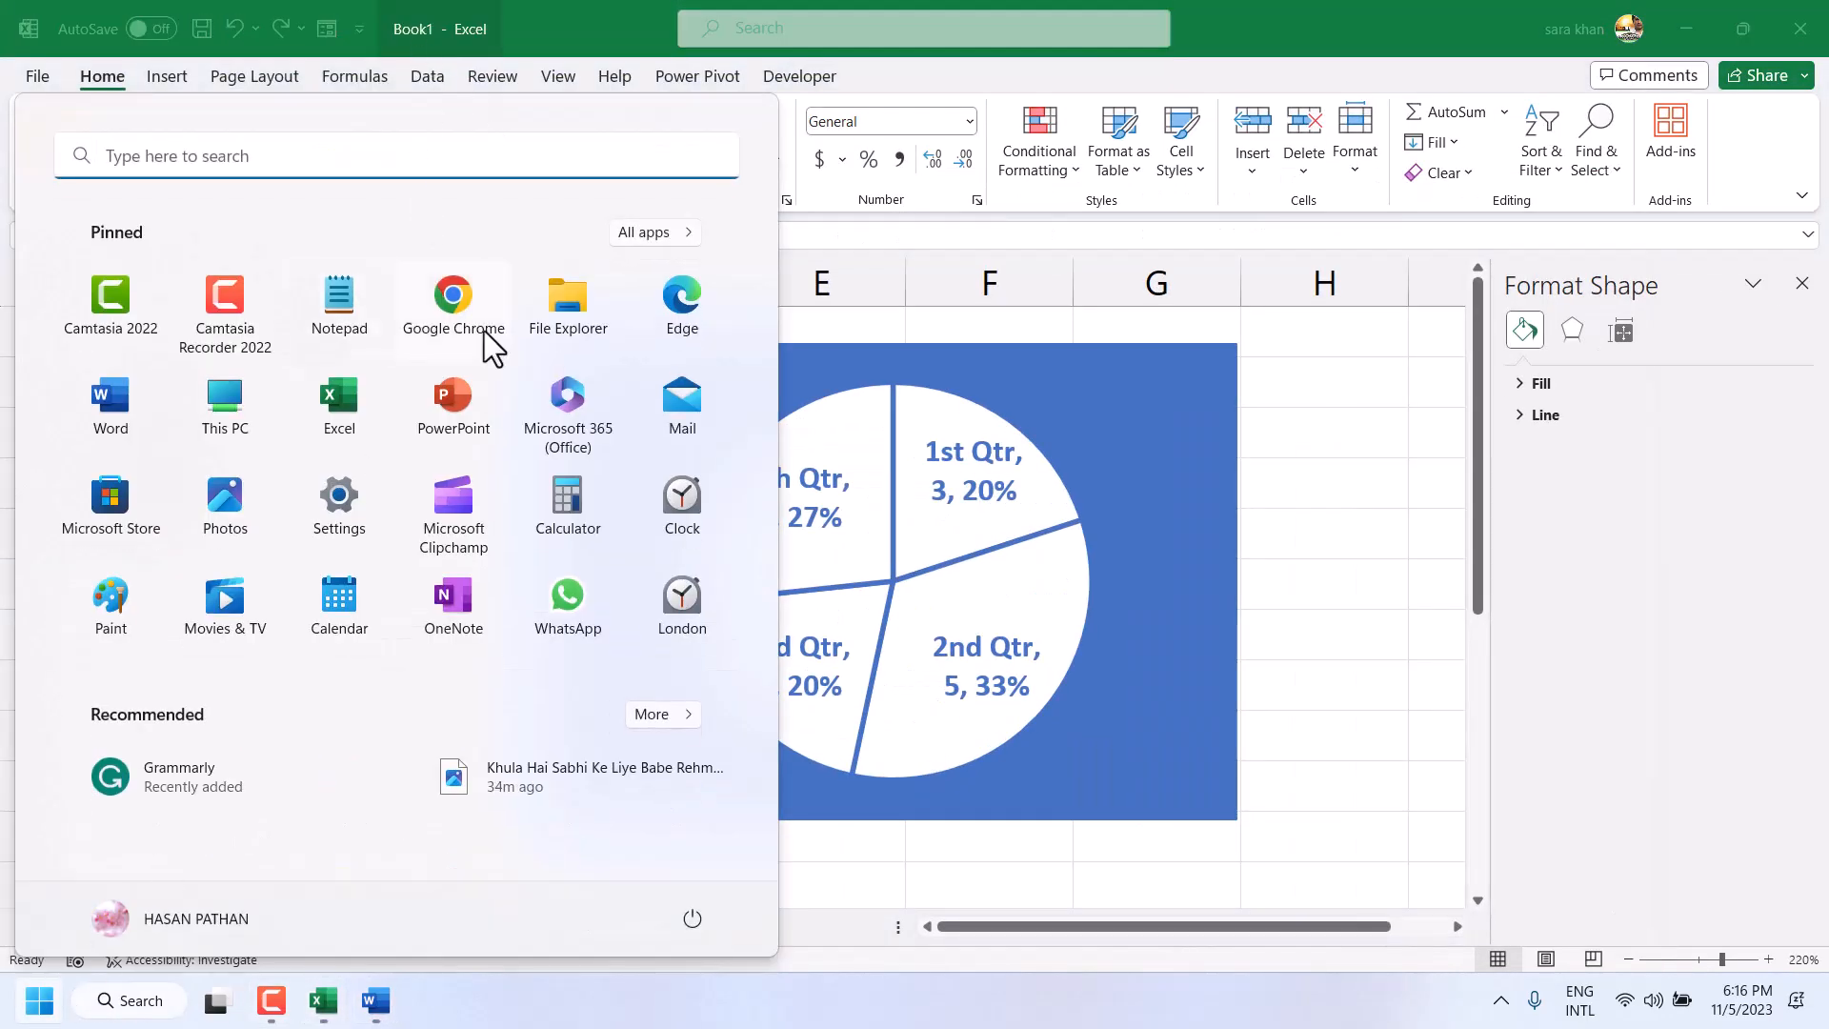
click(323, 1000)
Switch to Word, close the chart's data sheet, close the document without saving it and return to Excel.
click(375, 1000)
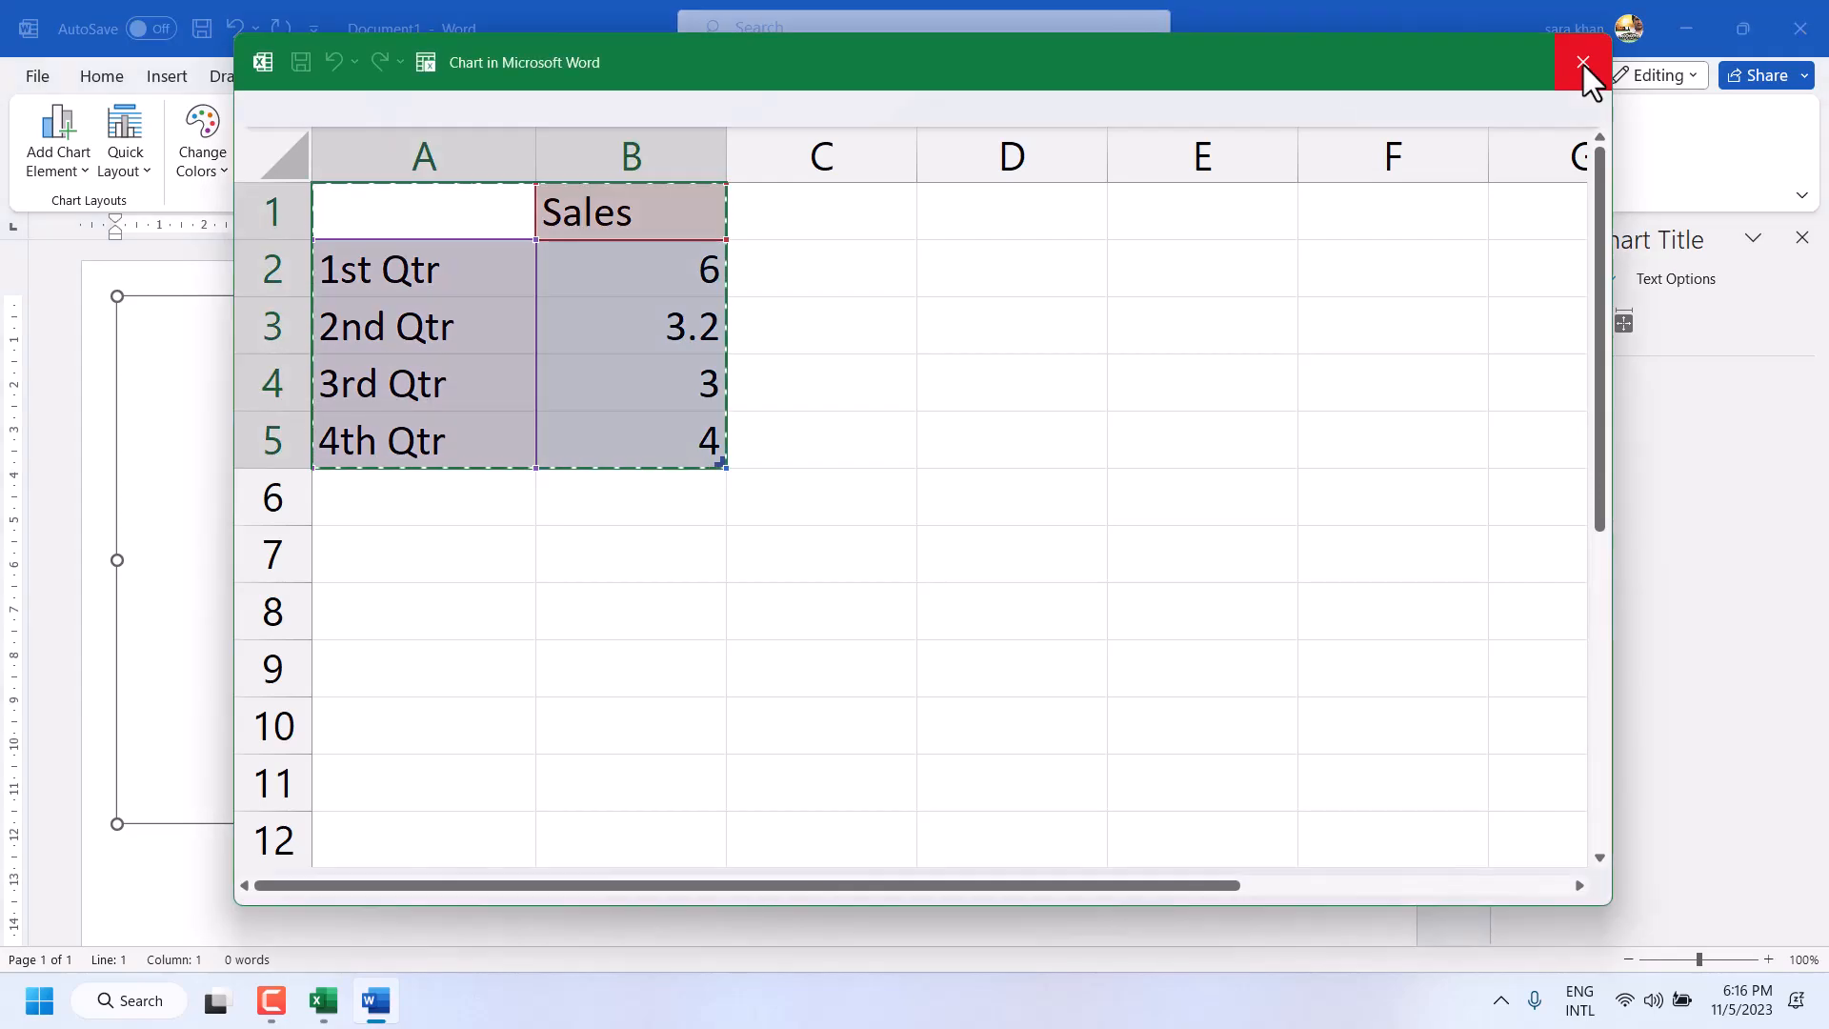
click(1583, 63)
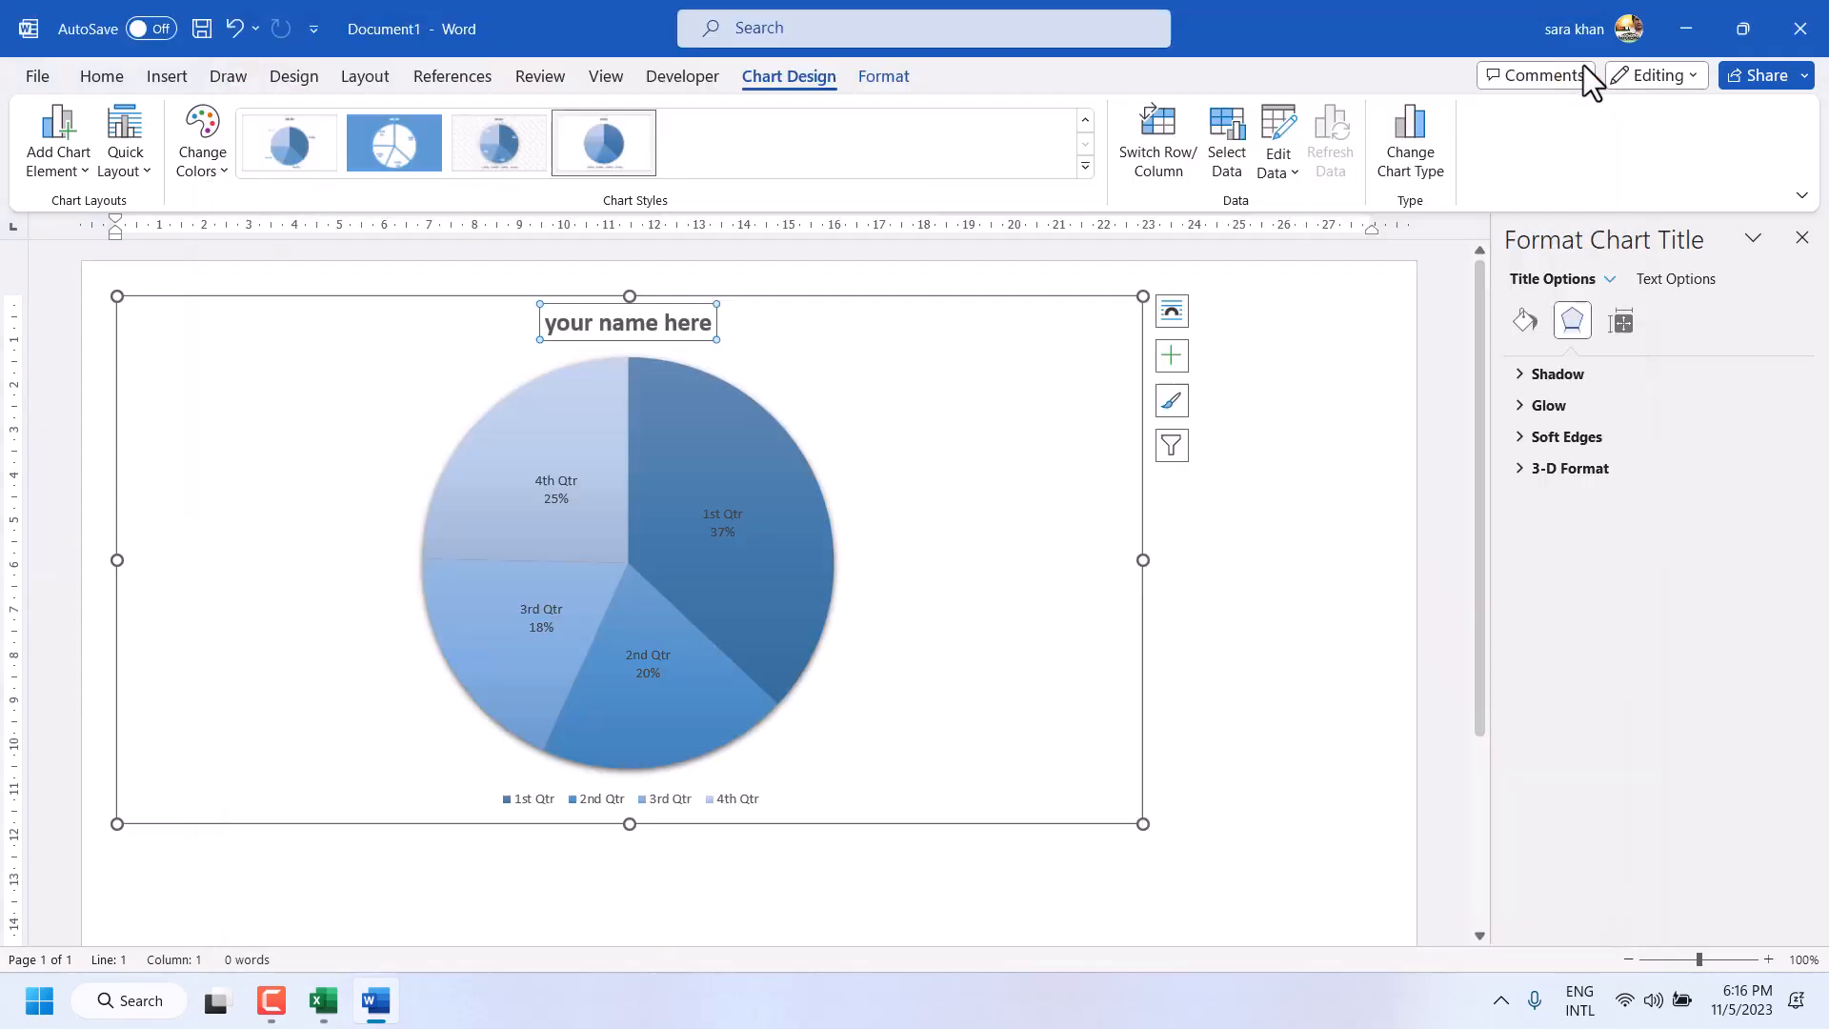
click(1803, 33)
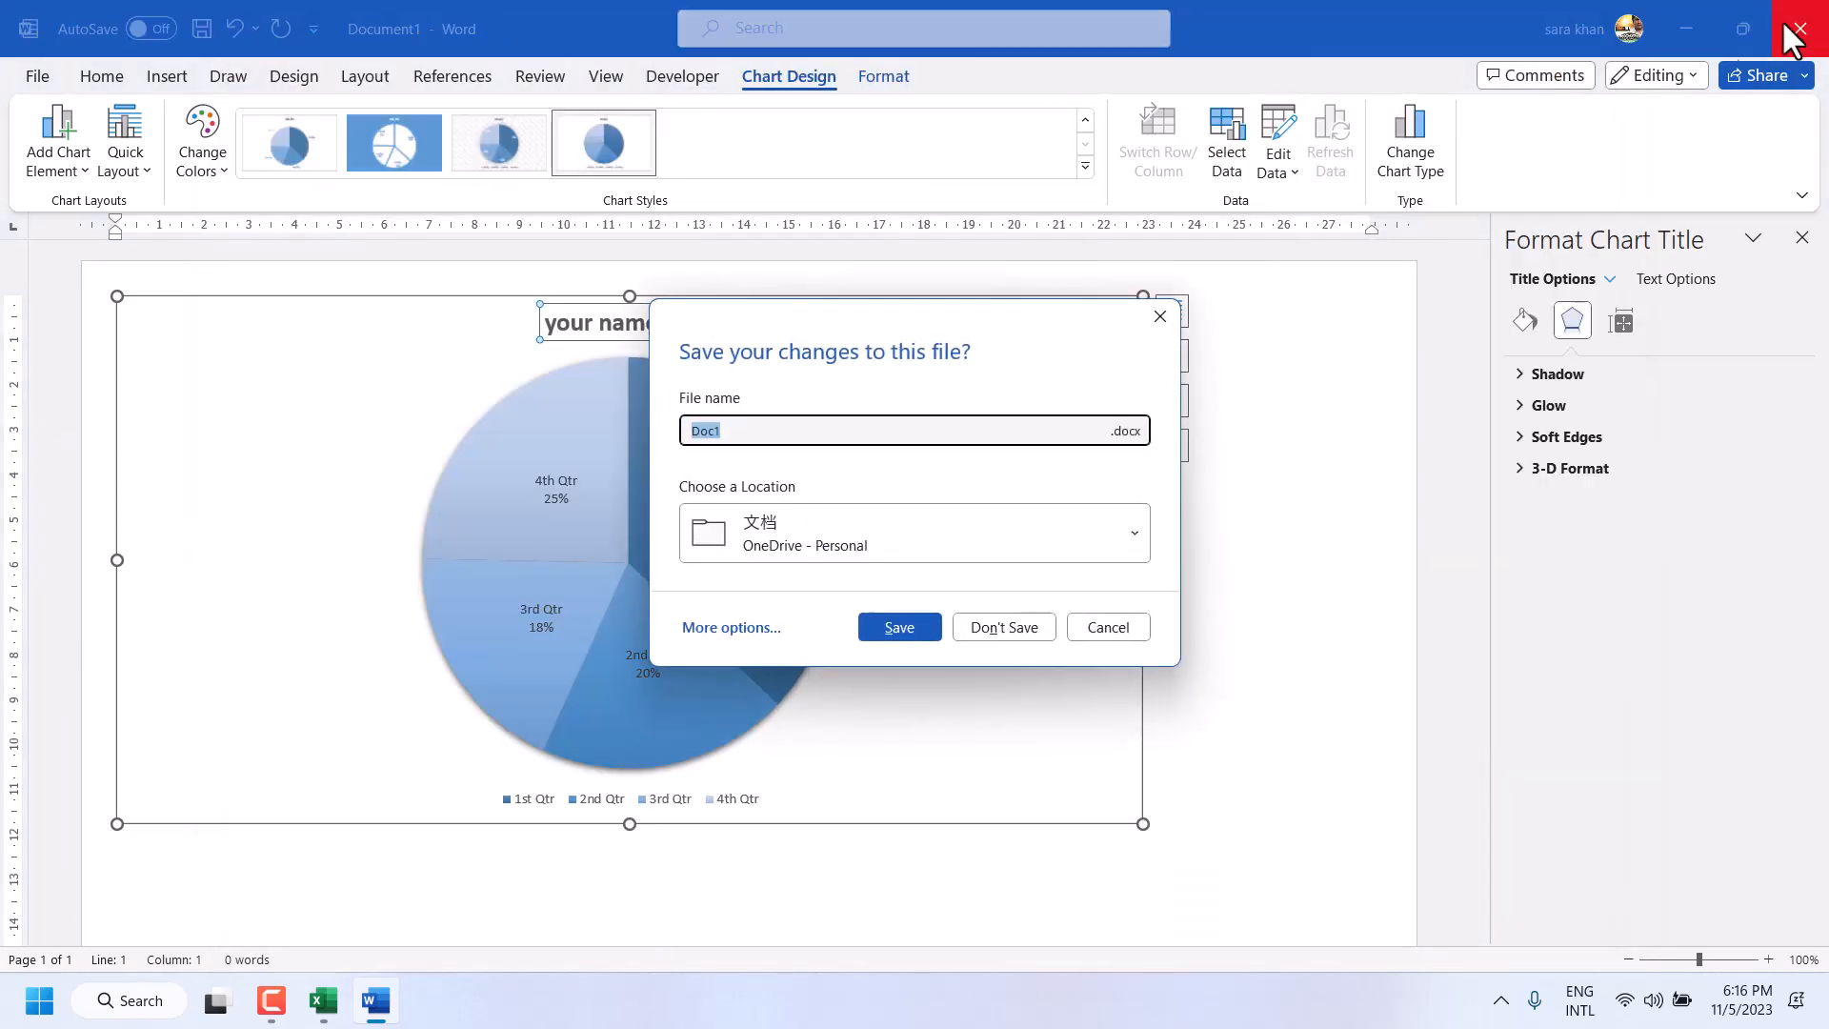
click(1010, 627)
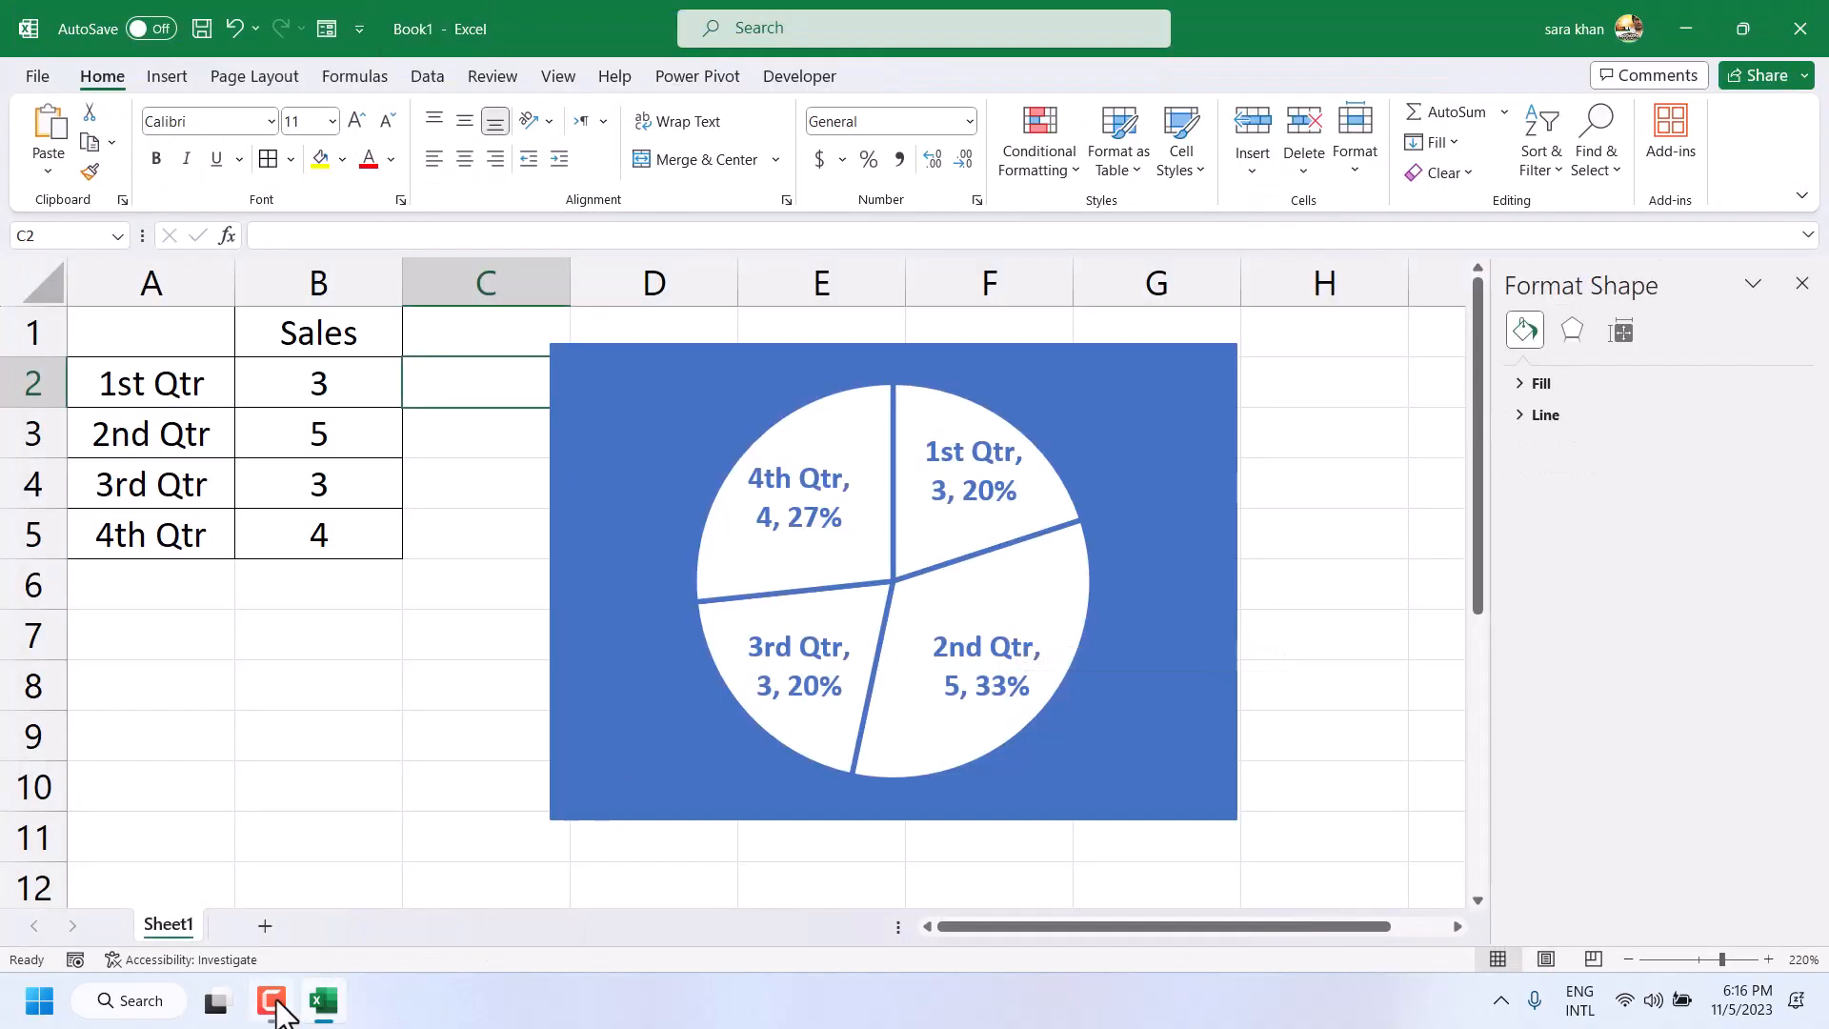
click(324, 1002)
click(324, 1005)
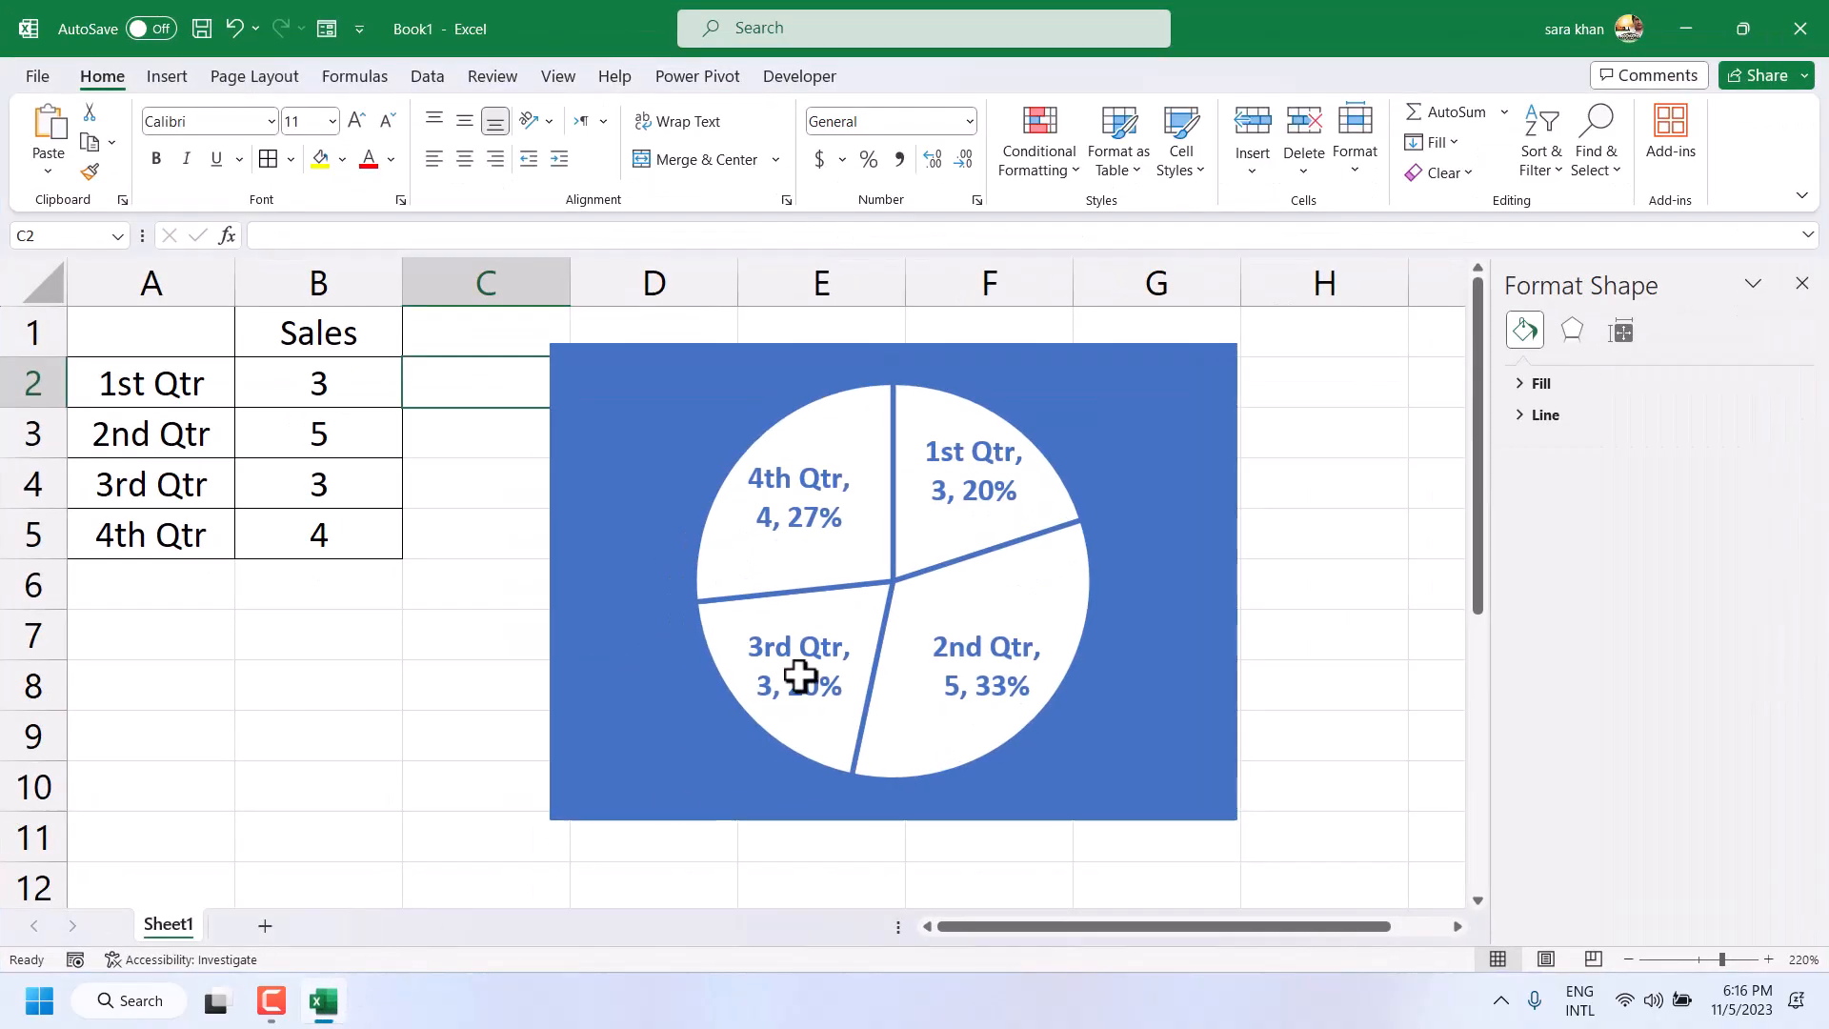
Delete the blue pie chart from the worksheet.
click(597, 379)
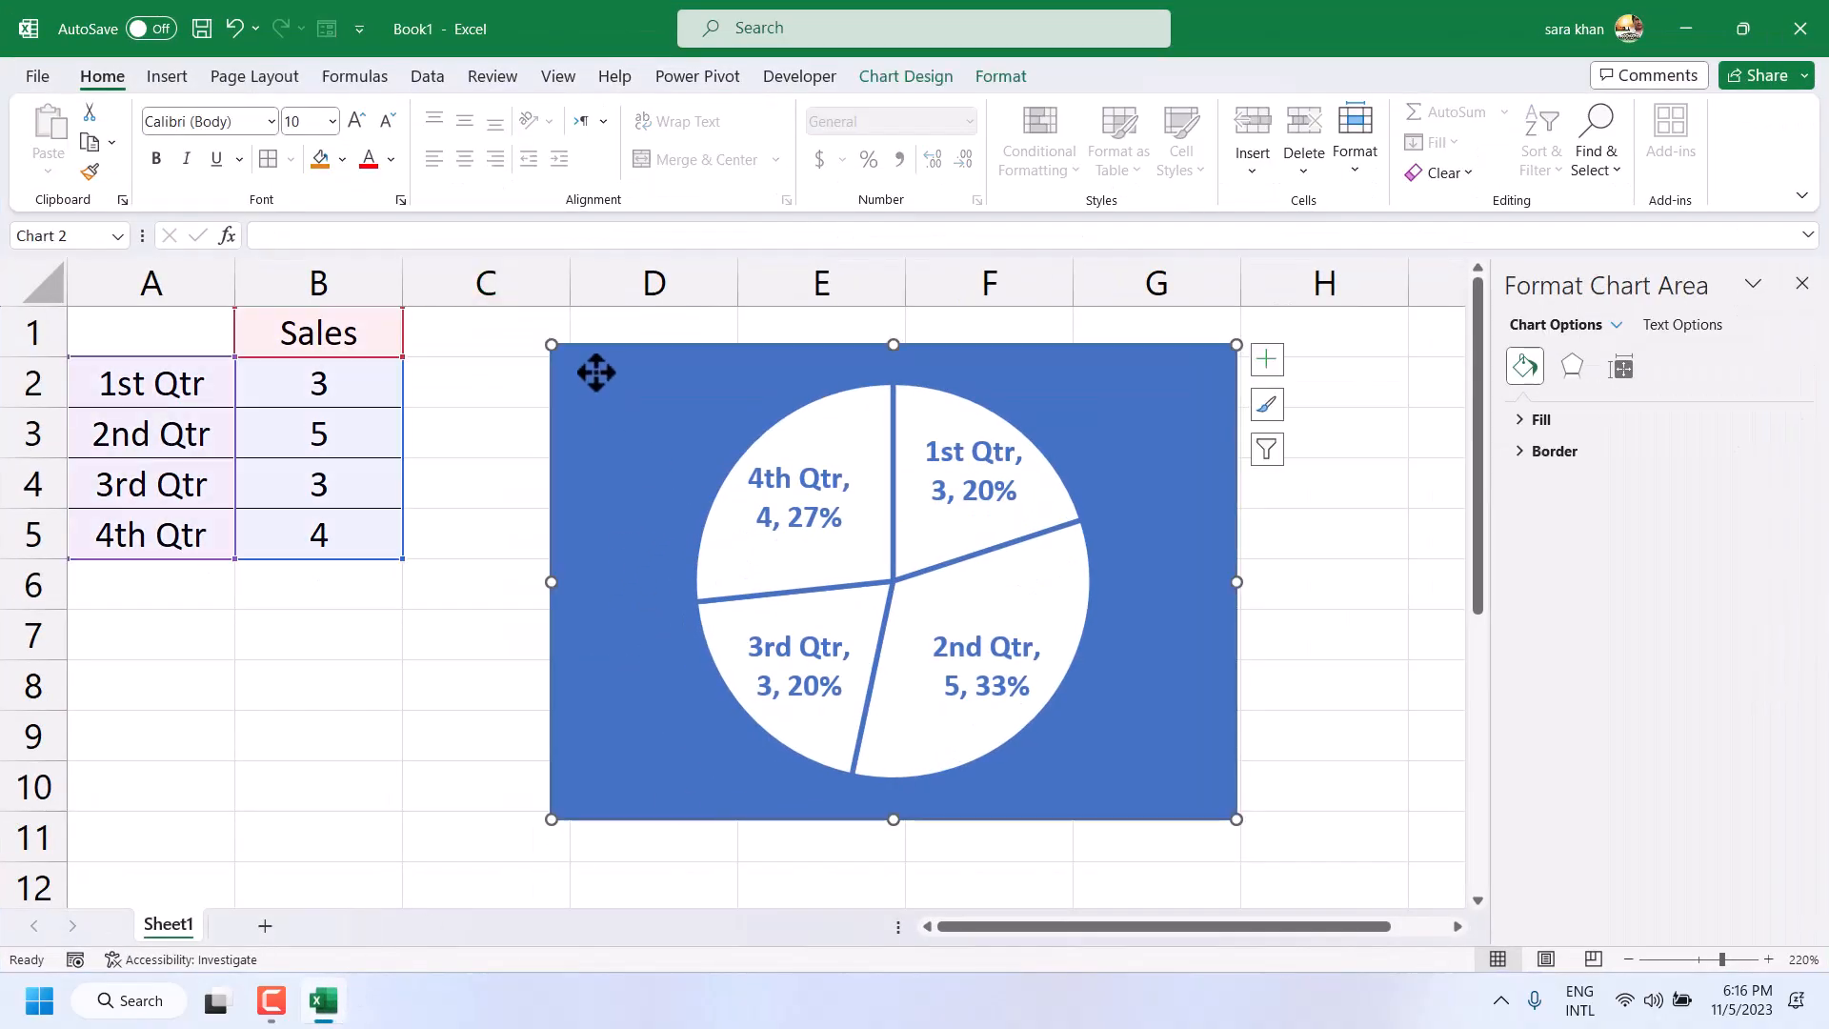
key(Delete)
Clear all contents and formatting from the range A1:E8 and close the Format Shape pane.
drag(613, 647, 49, 303)
key(BackSpace)
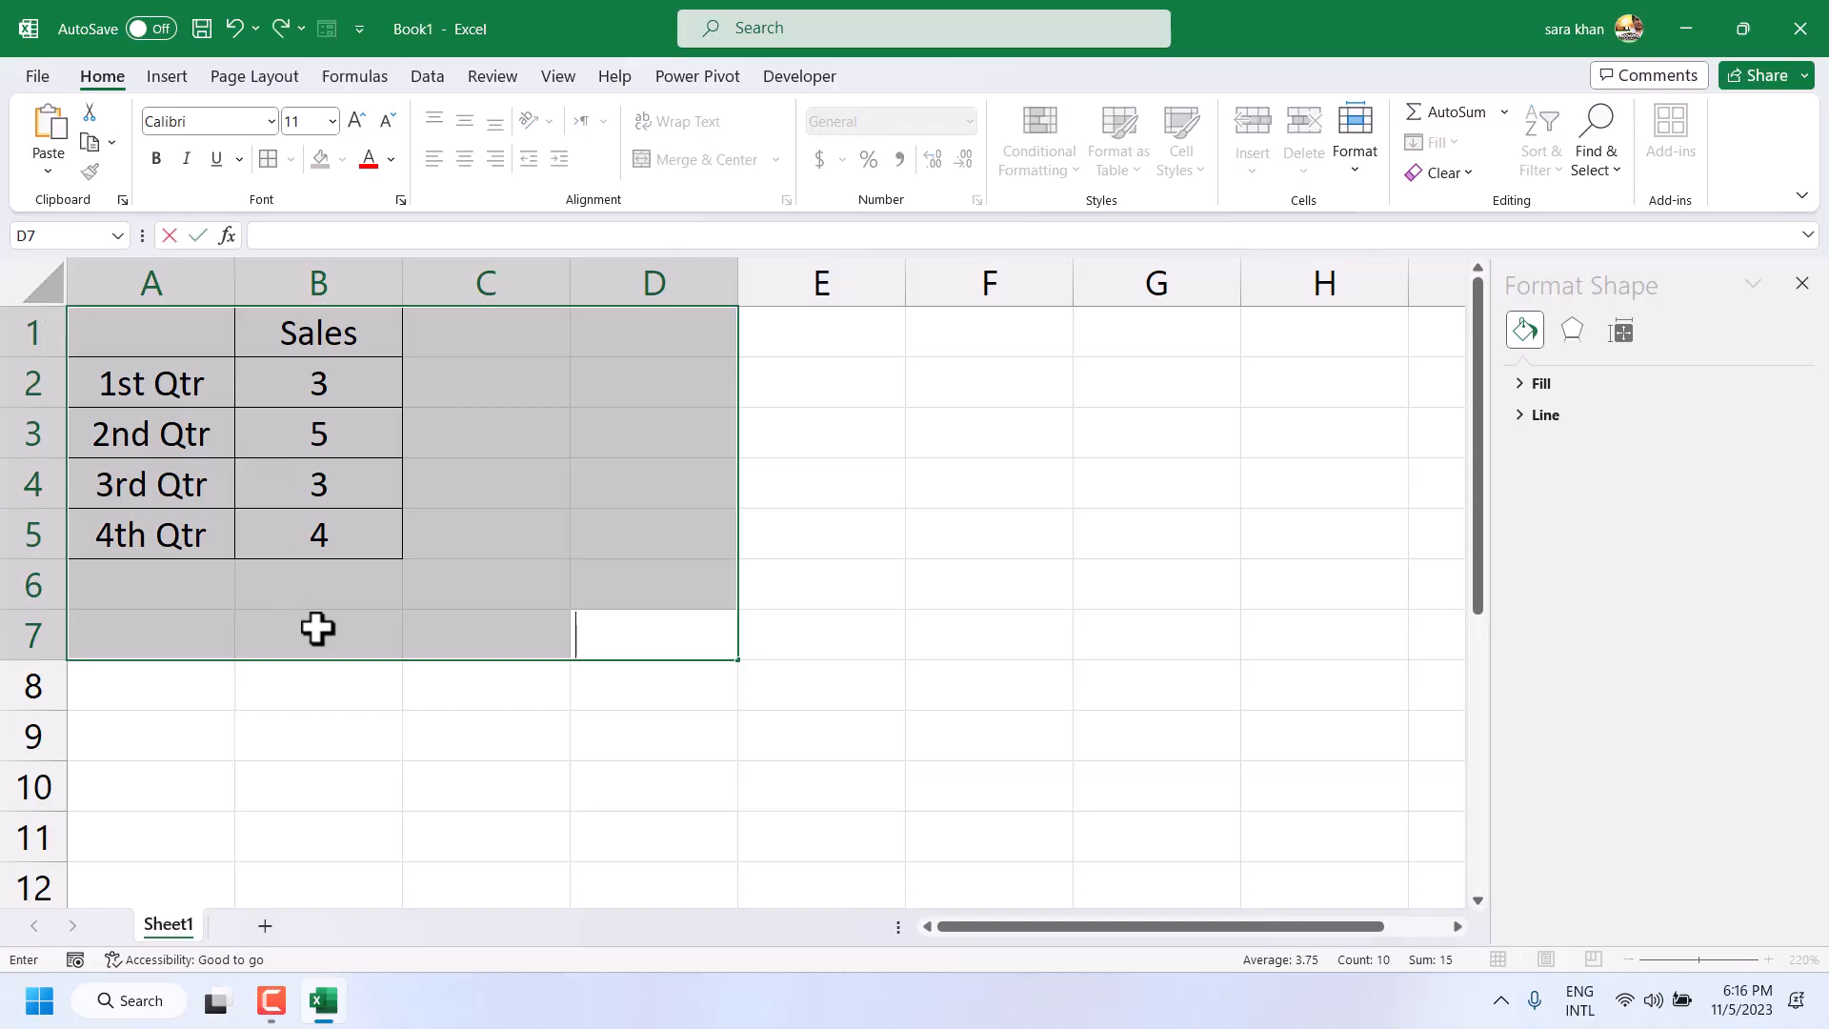
click(331, 687)
drag(106, 330, 757, 675)
click(1439, 172)
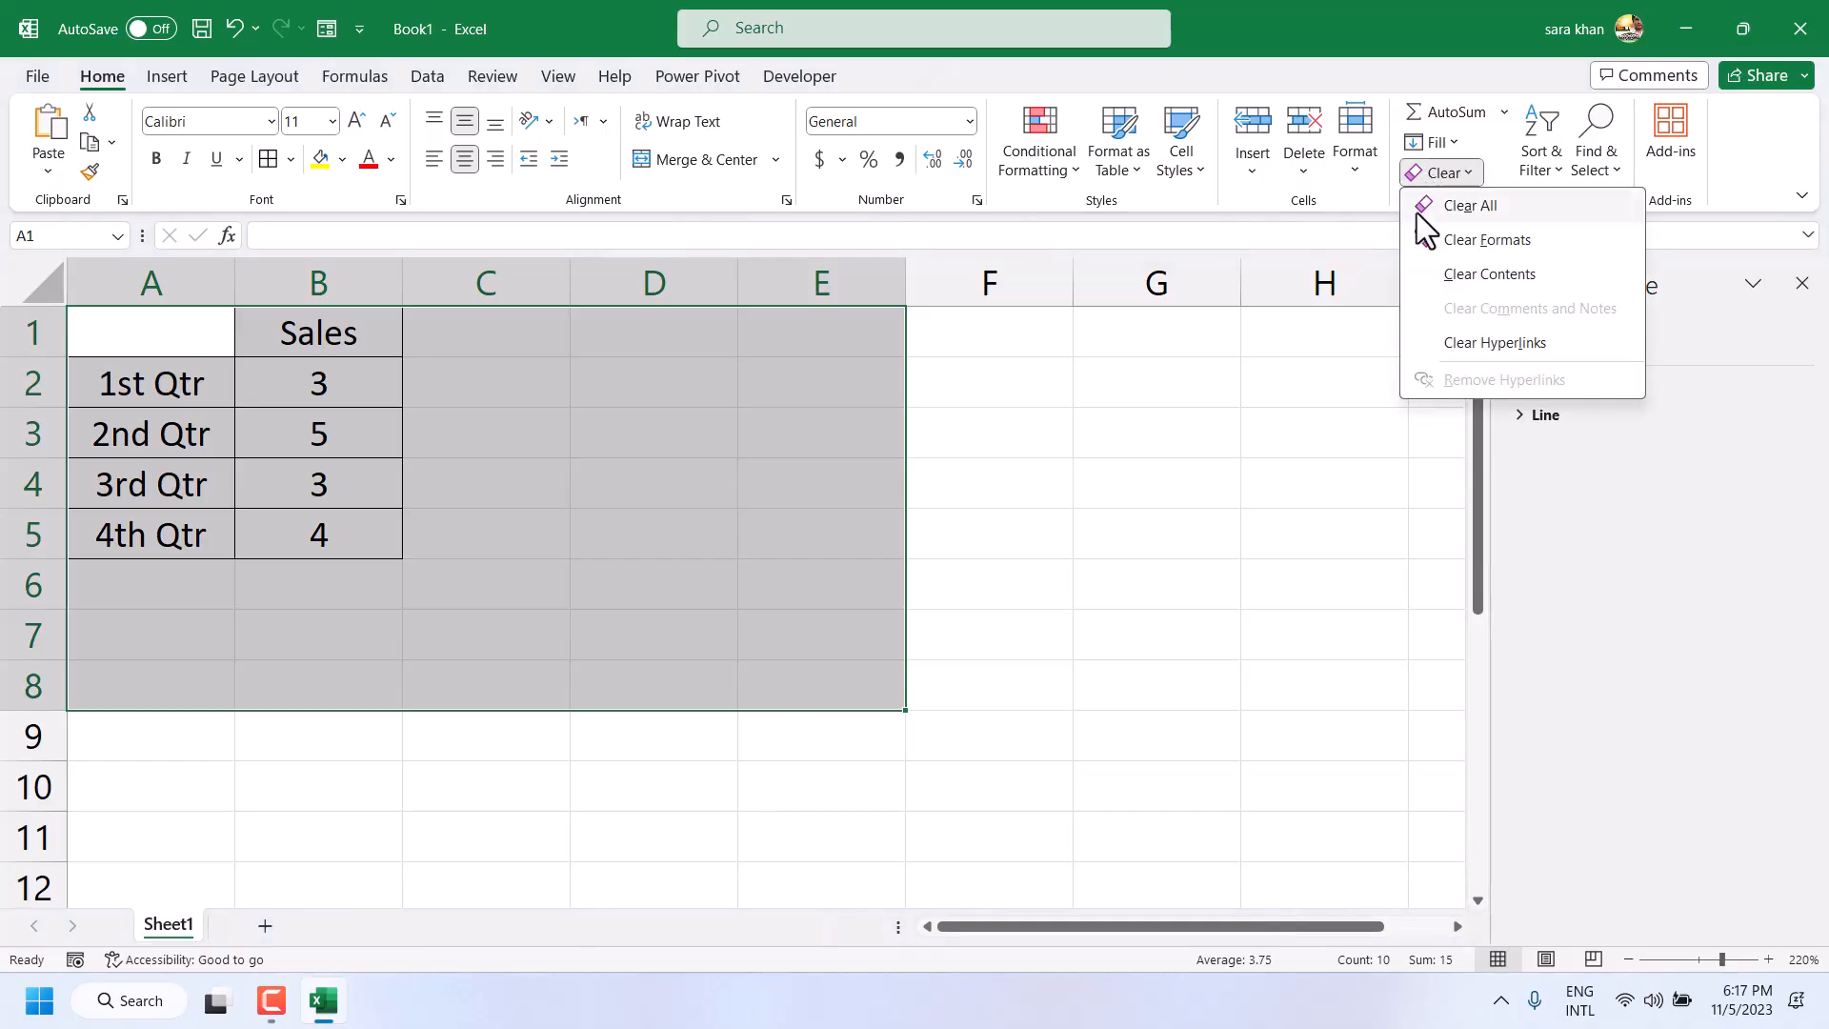
click(1468, 205)
click(1802, 283)
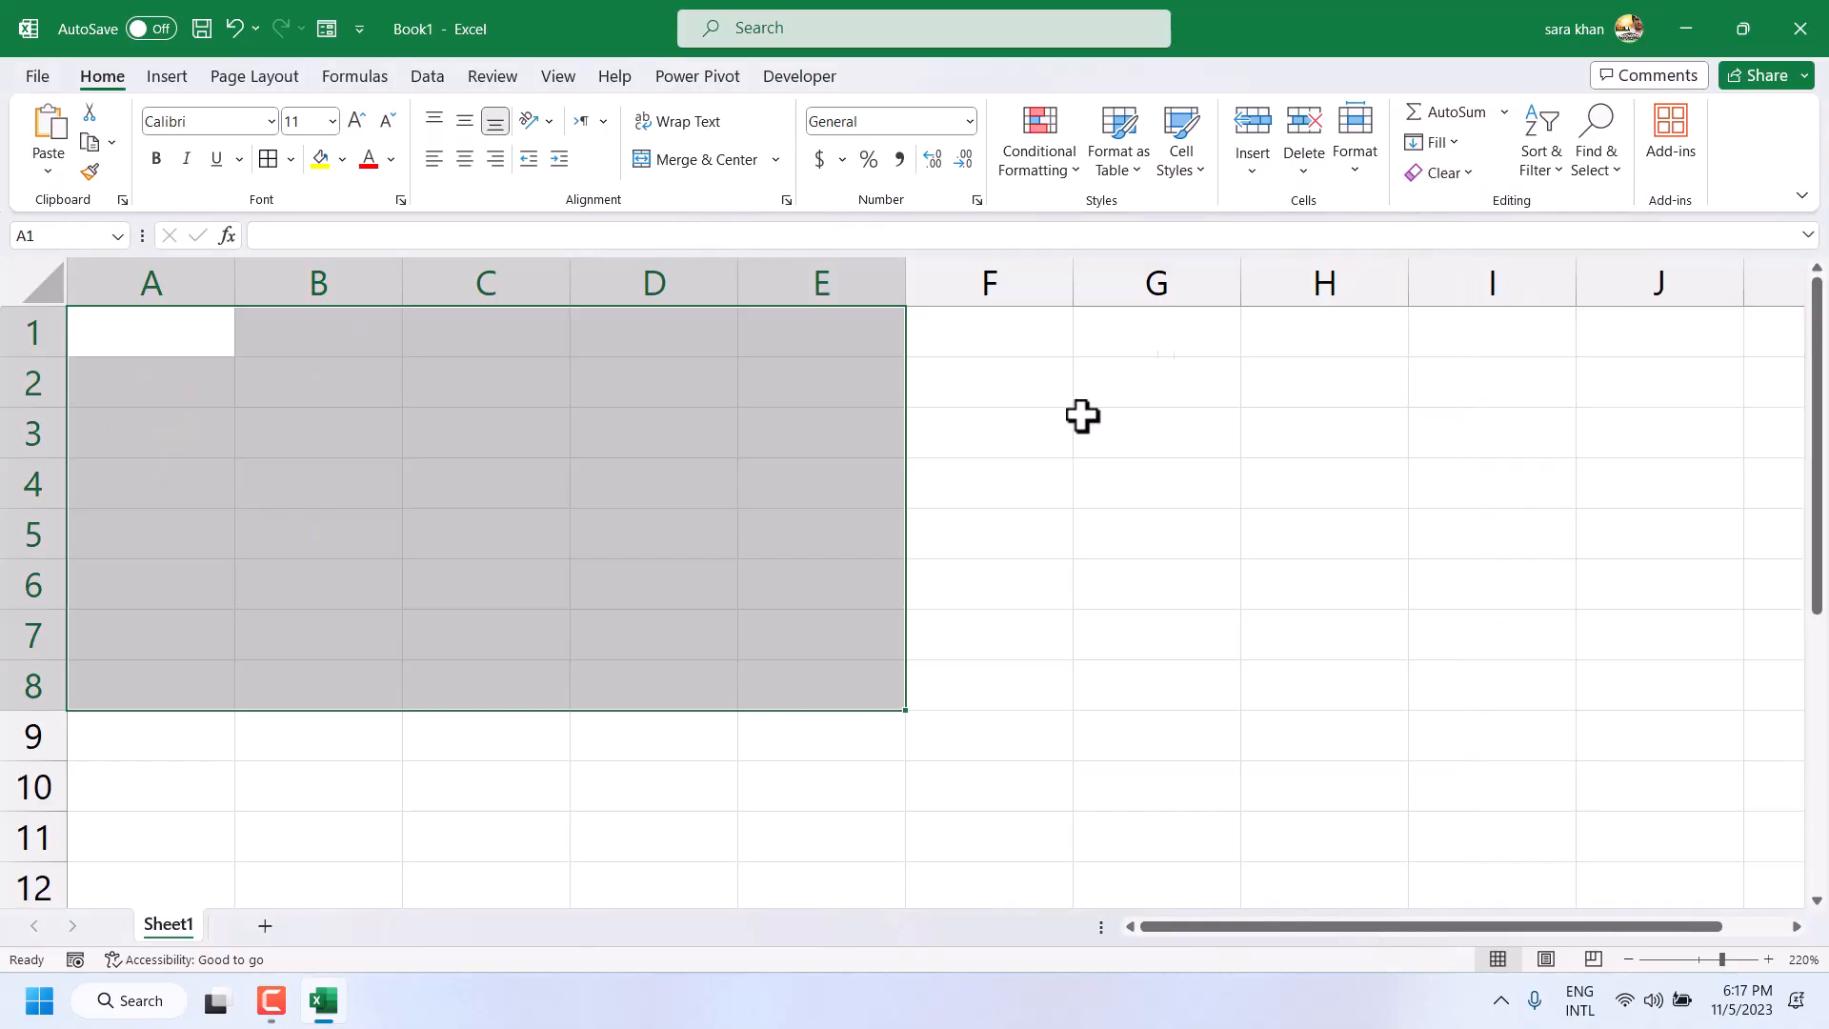
click(1085, 519)
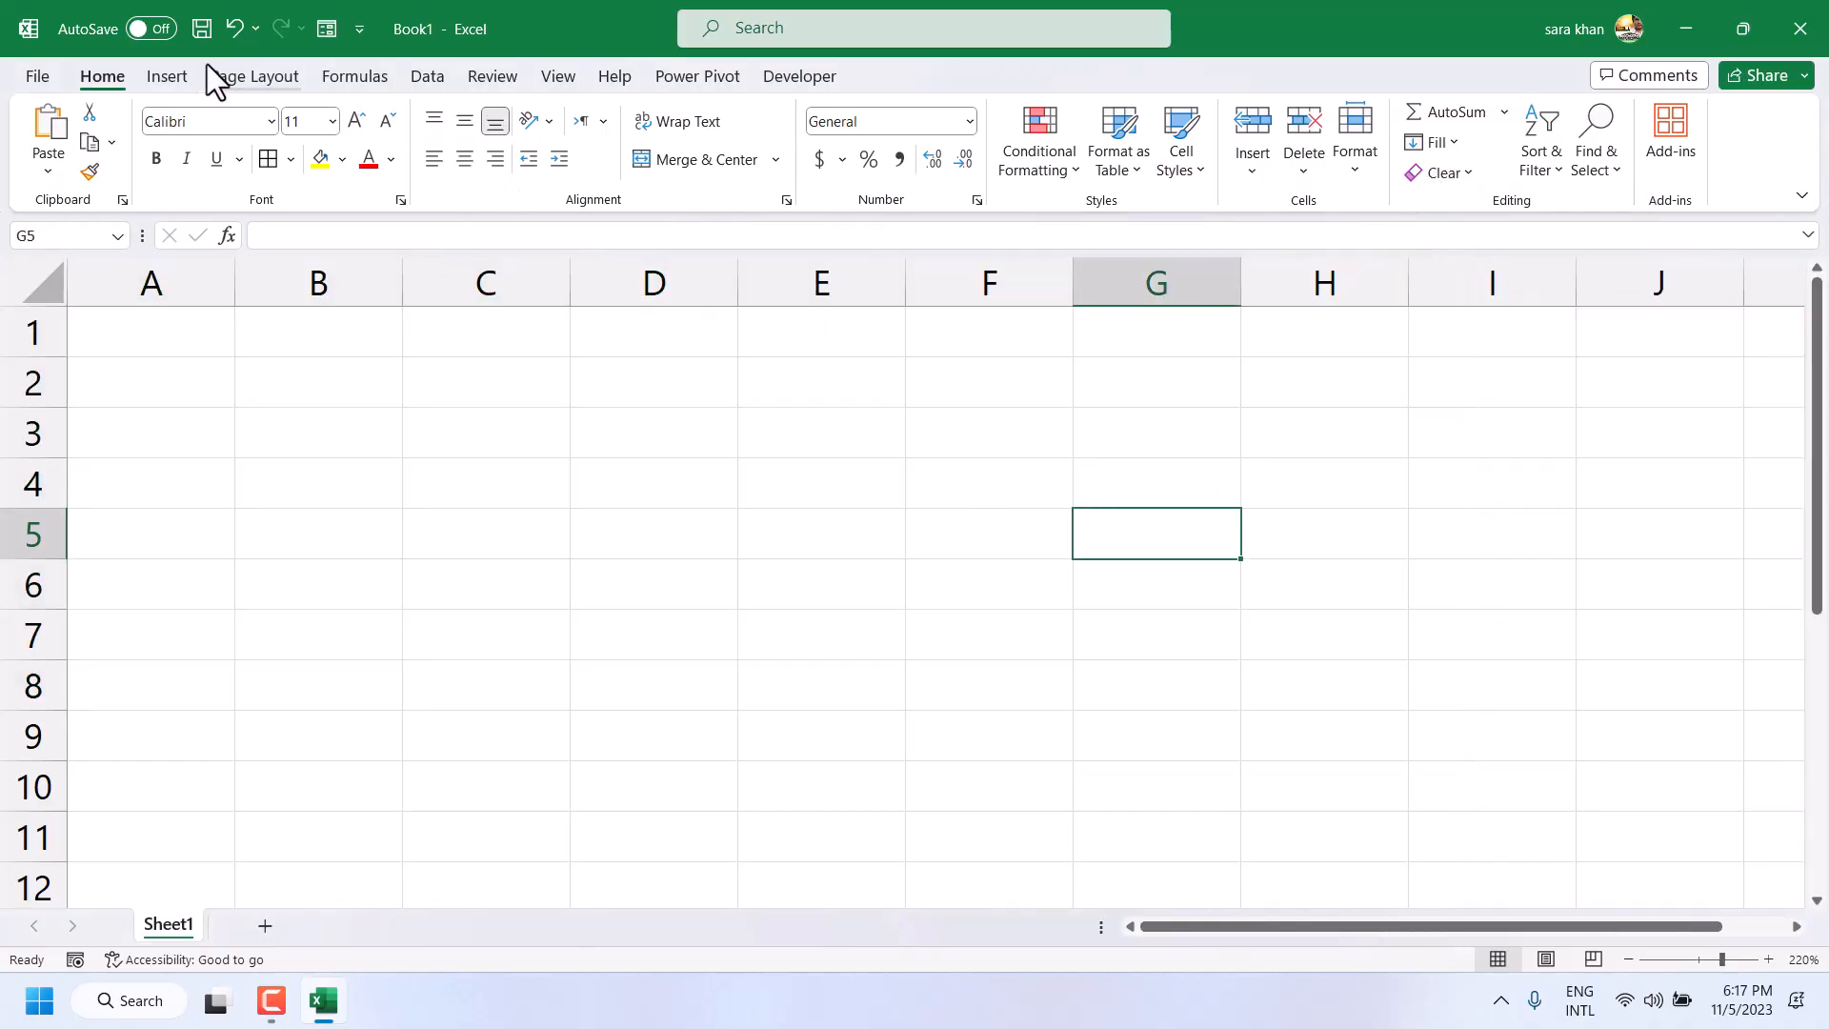
Try to insert a recommended chart with only an empty cell selected.
click(164, 76)
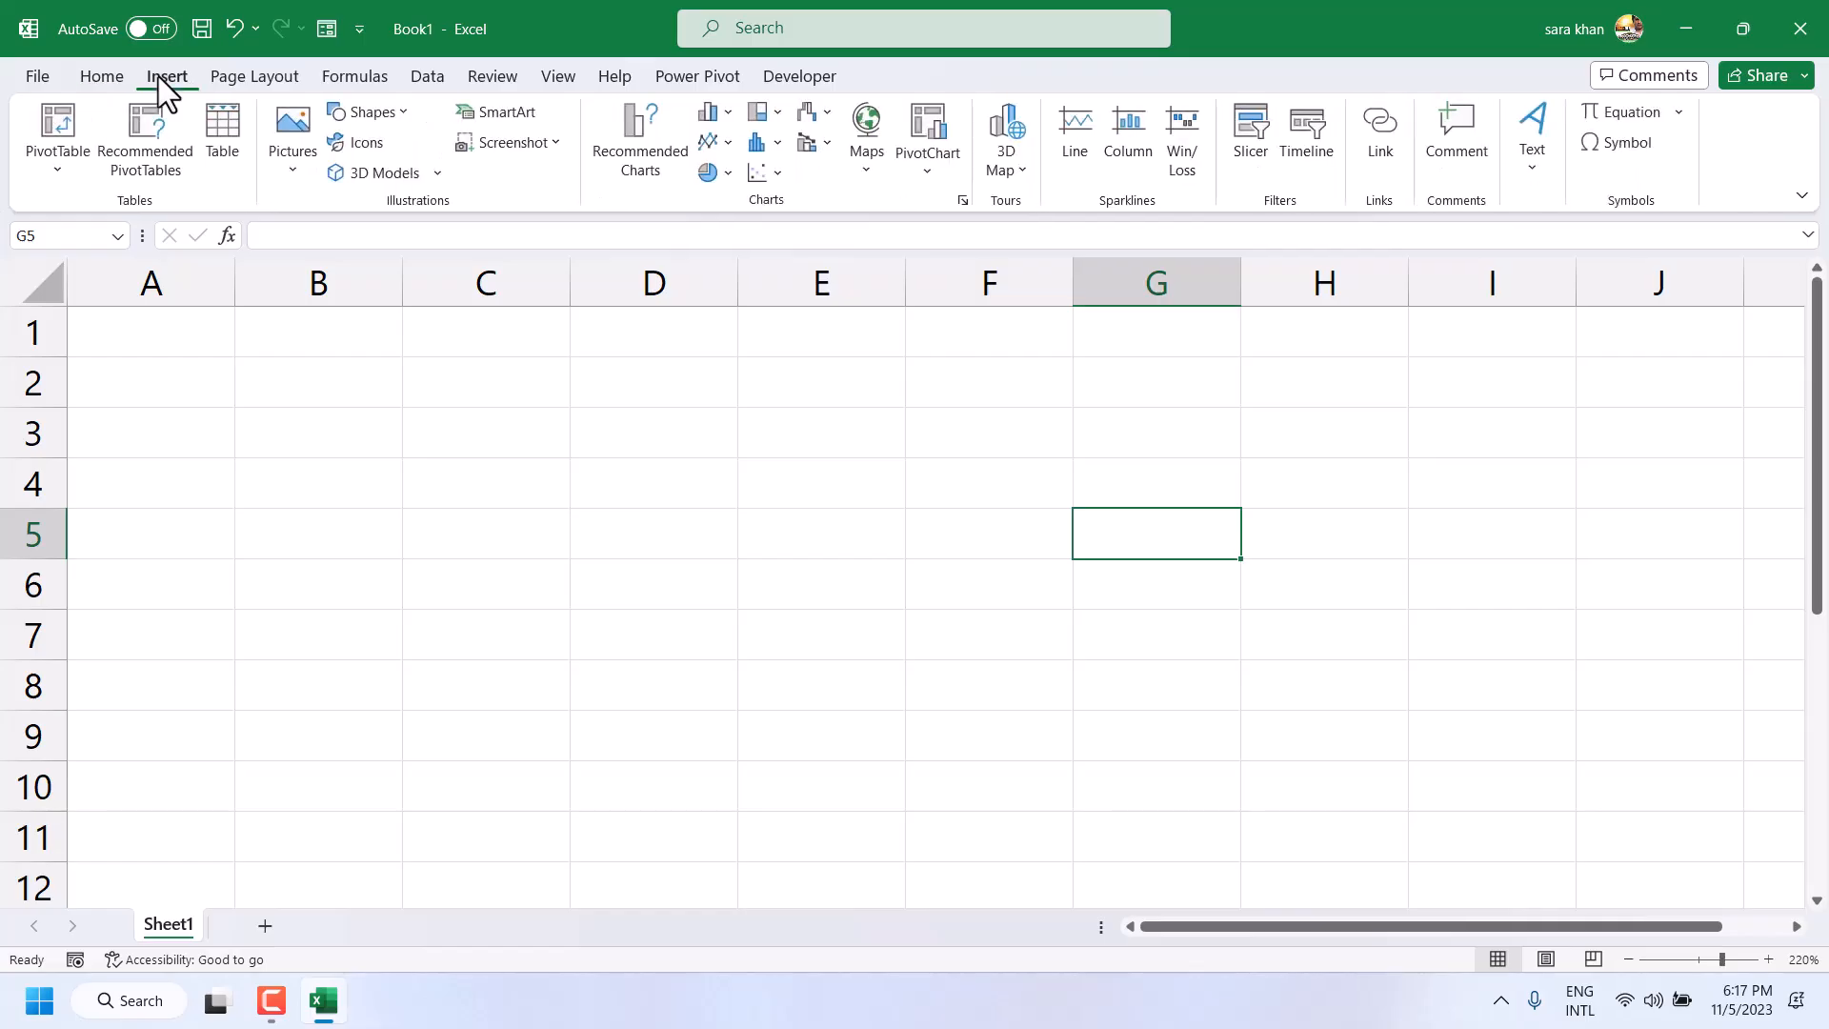
click(638, 169)
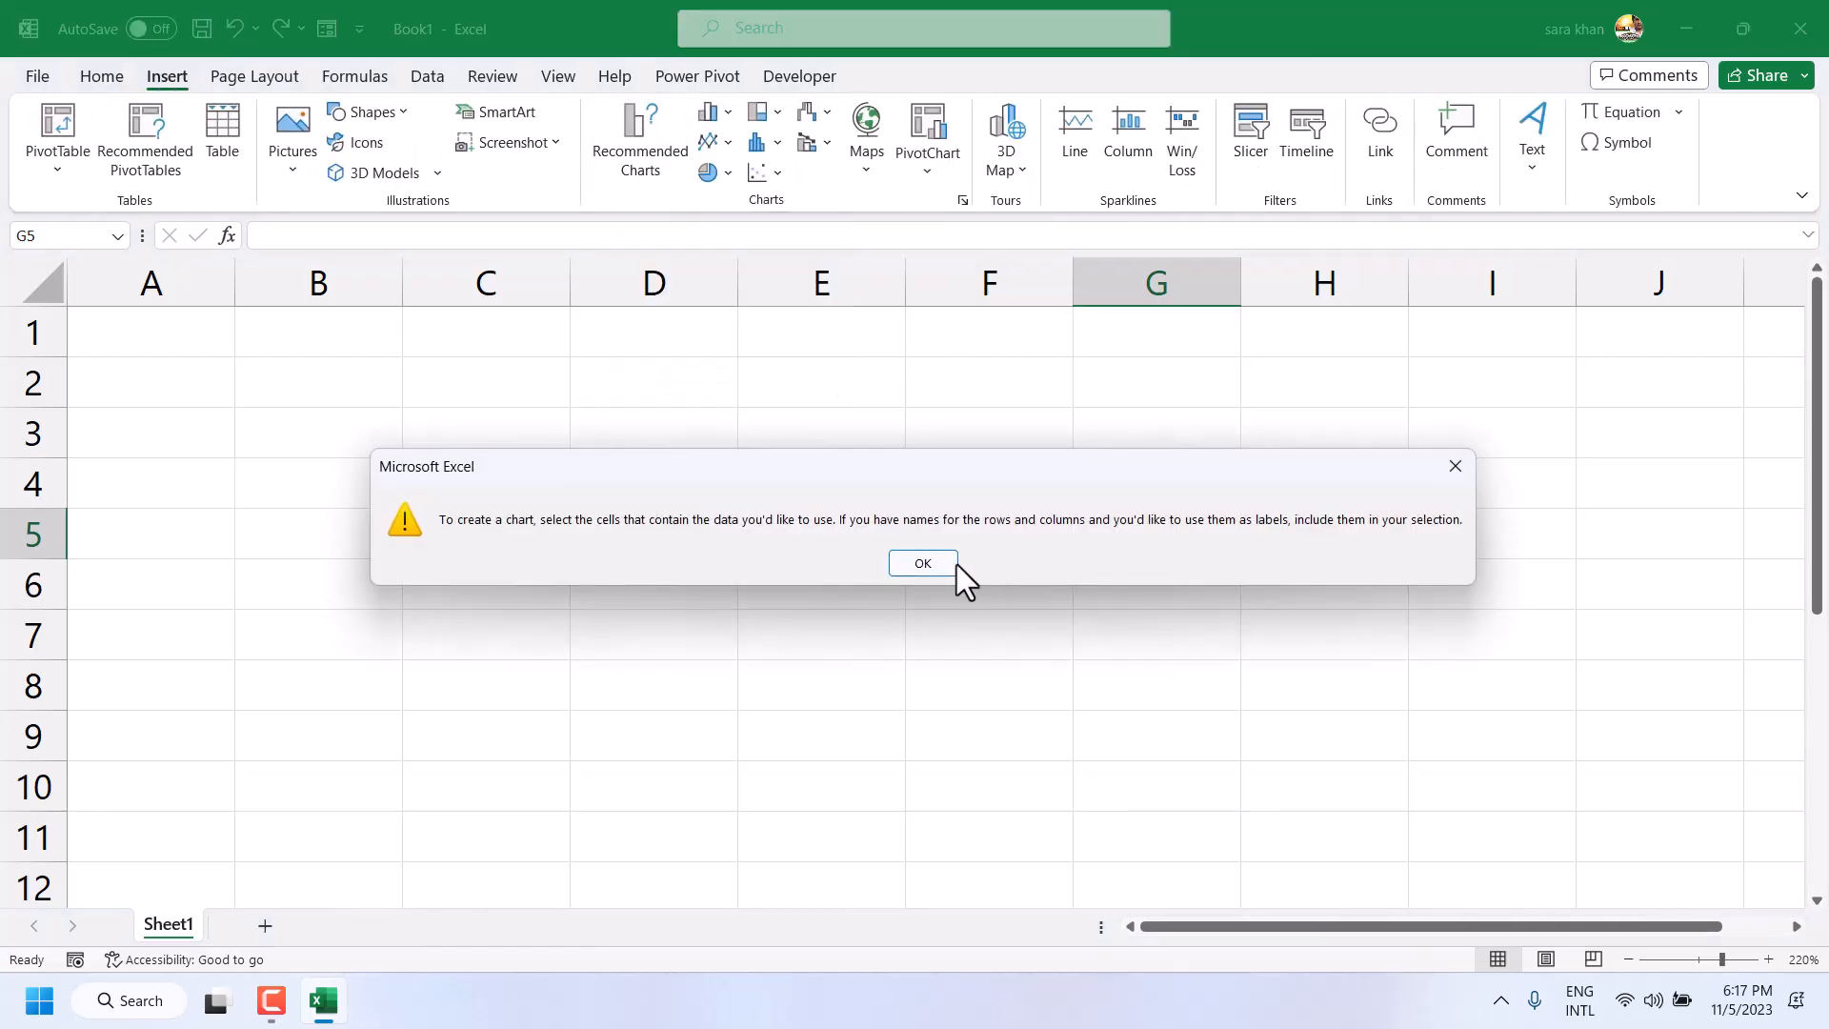
click(943, 564)
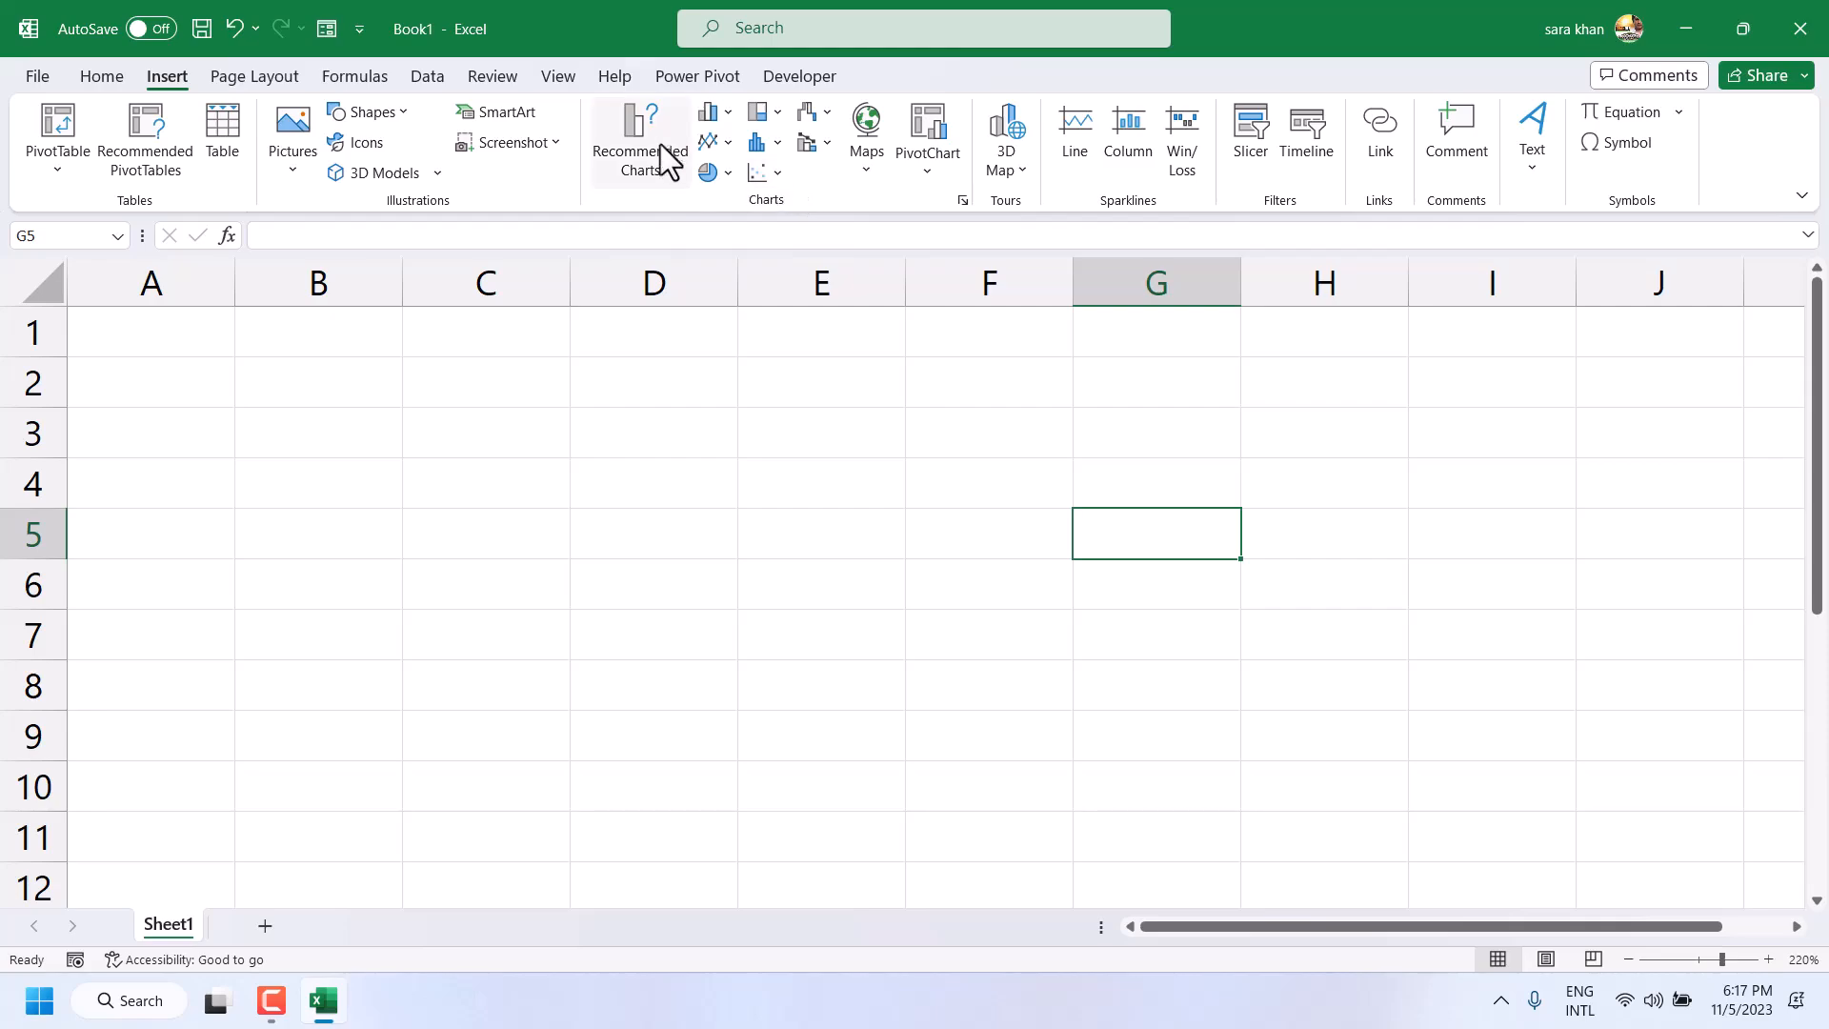
click(667, 147)
click(909, 562)
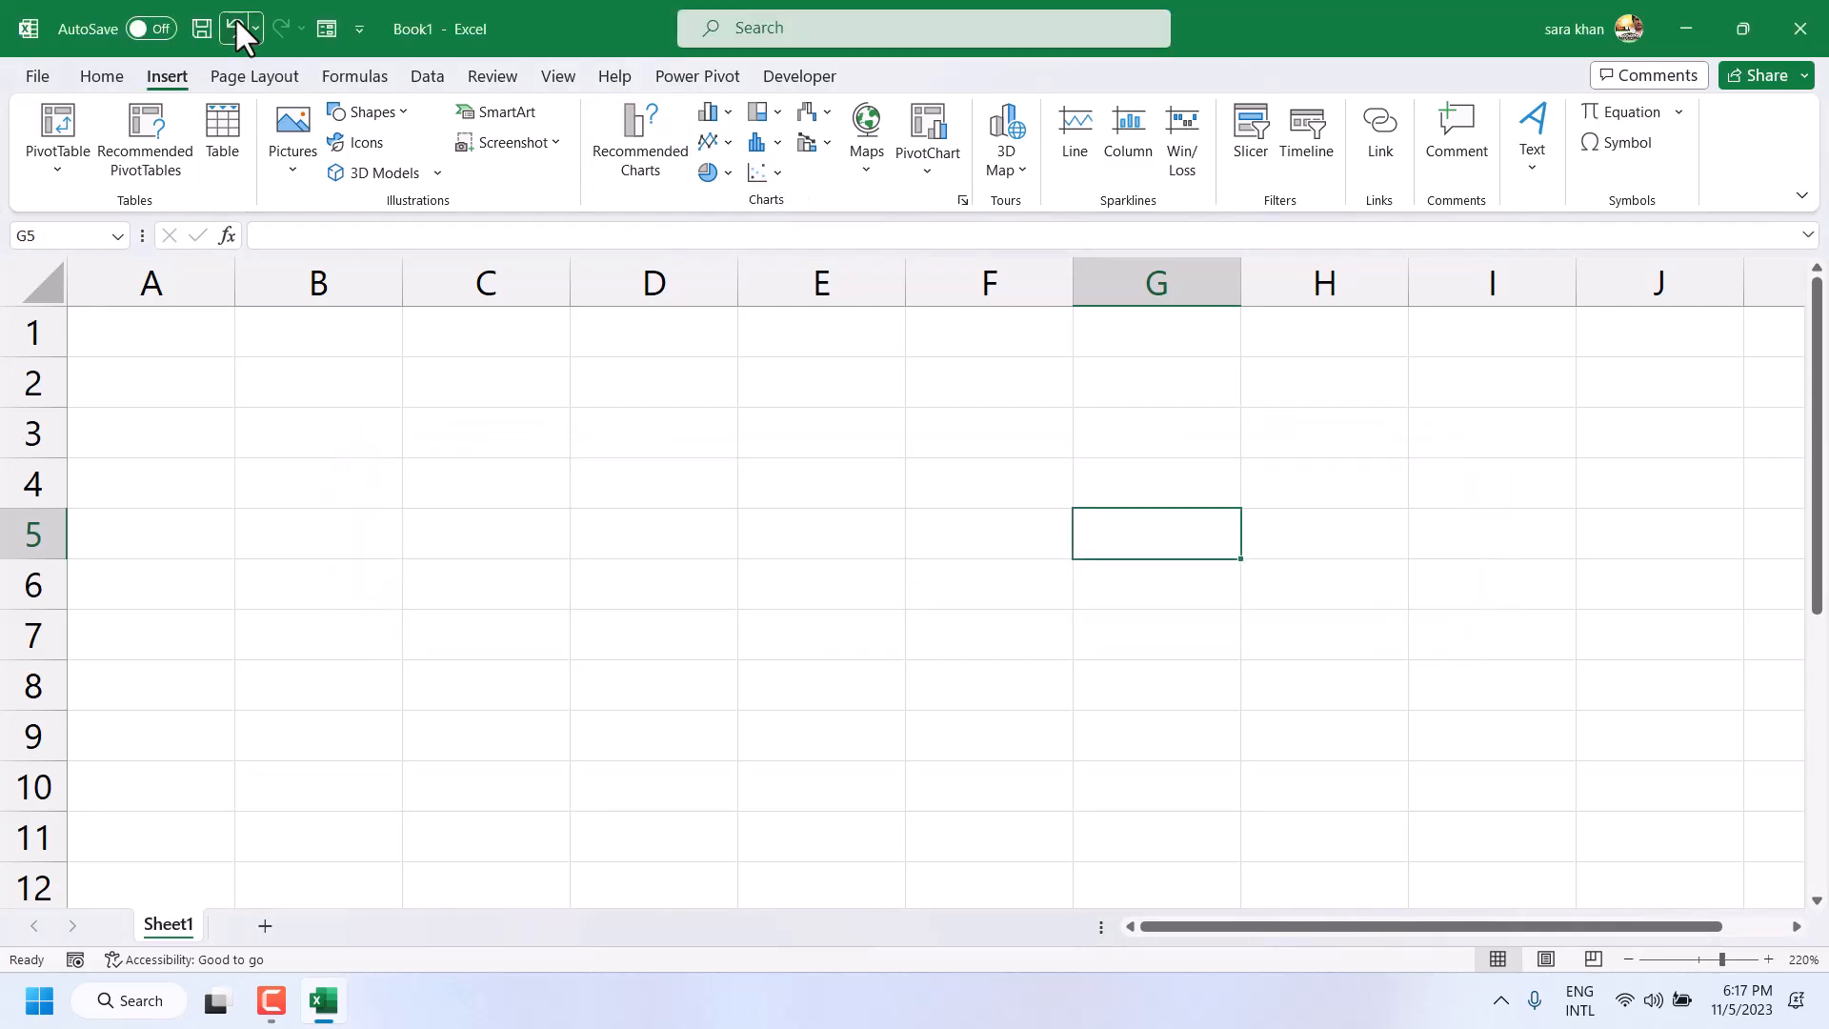
Undo the clearing of the quarterly sales table.
click(236, 21)
click(706, 543)
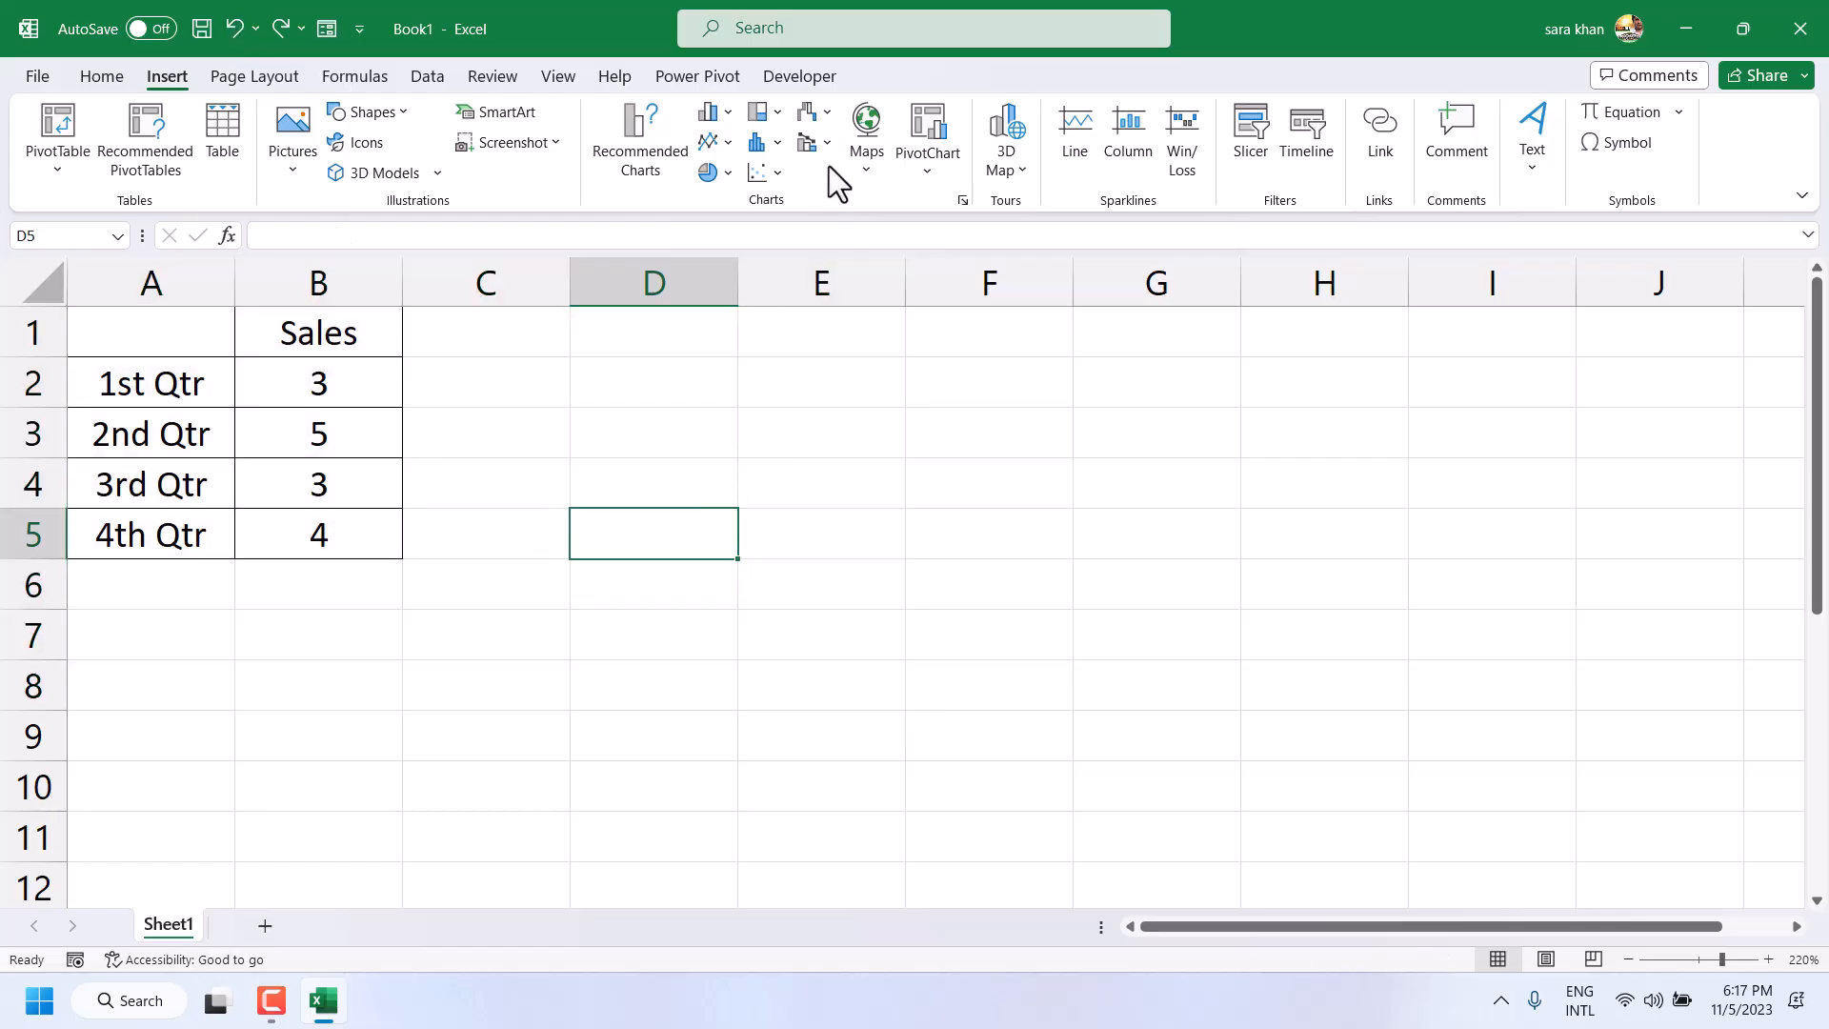
click(724, 117)
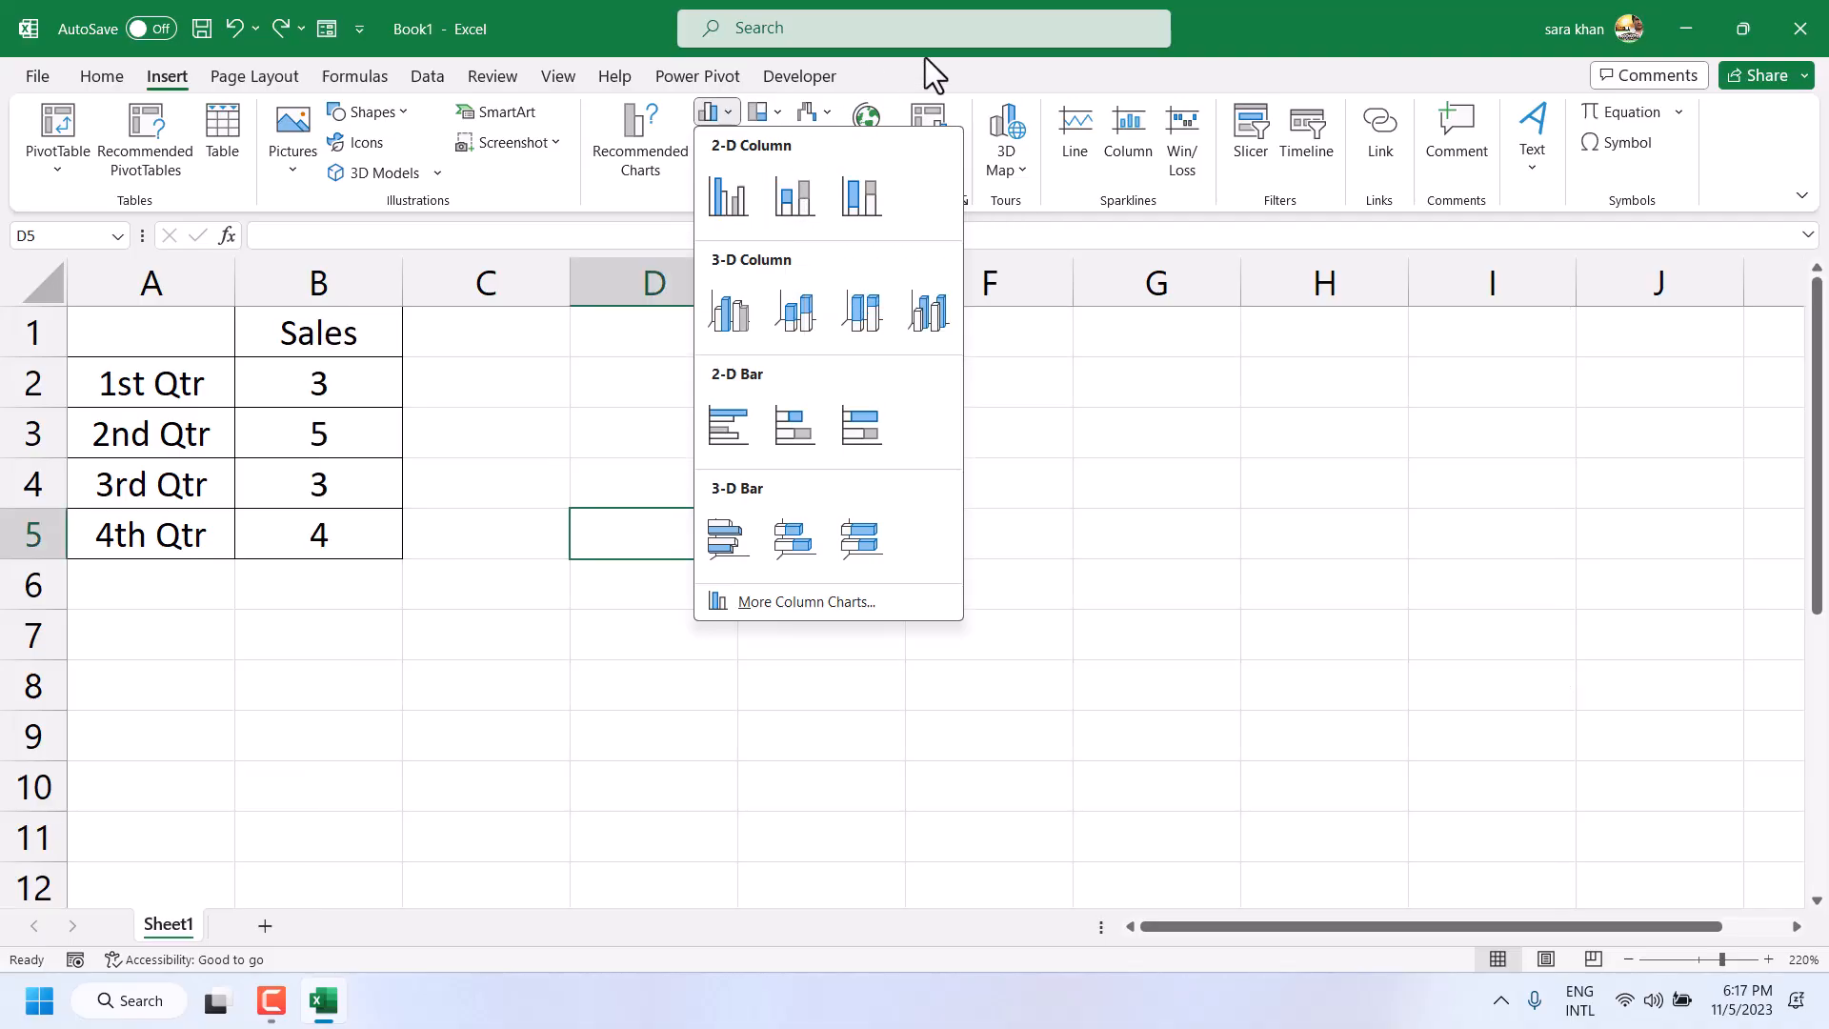
click(974, 63)
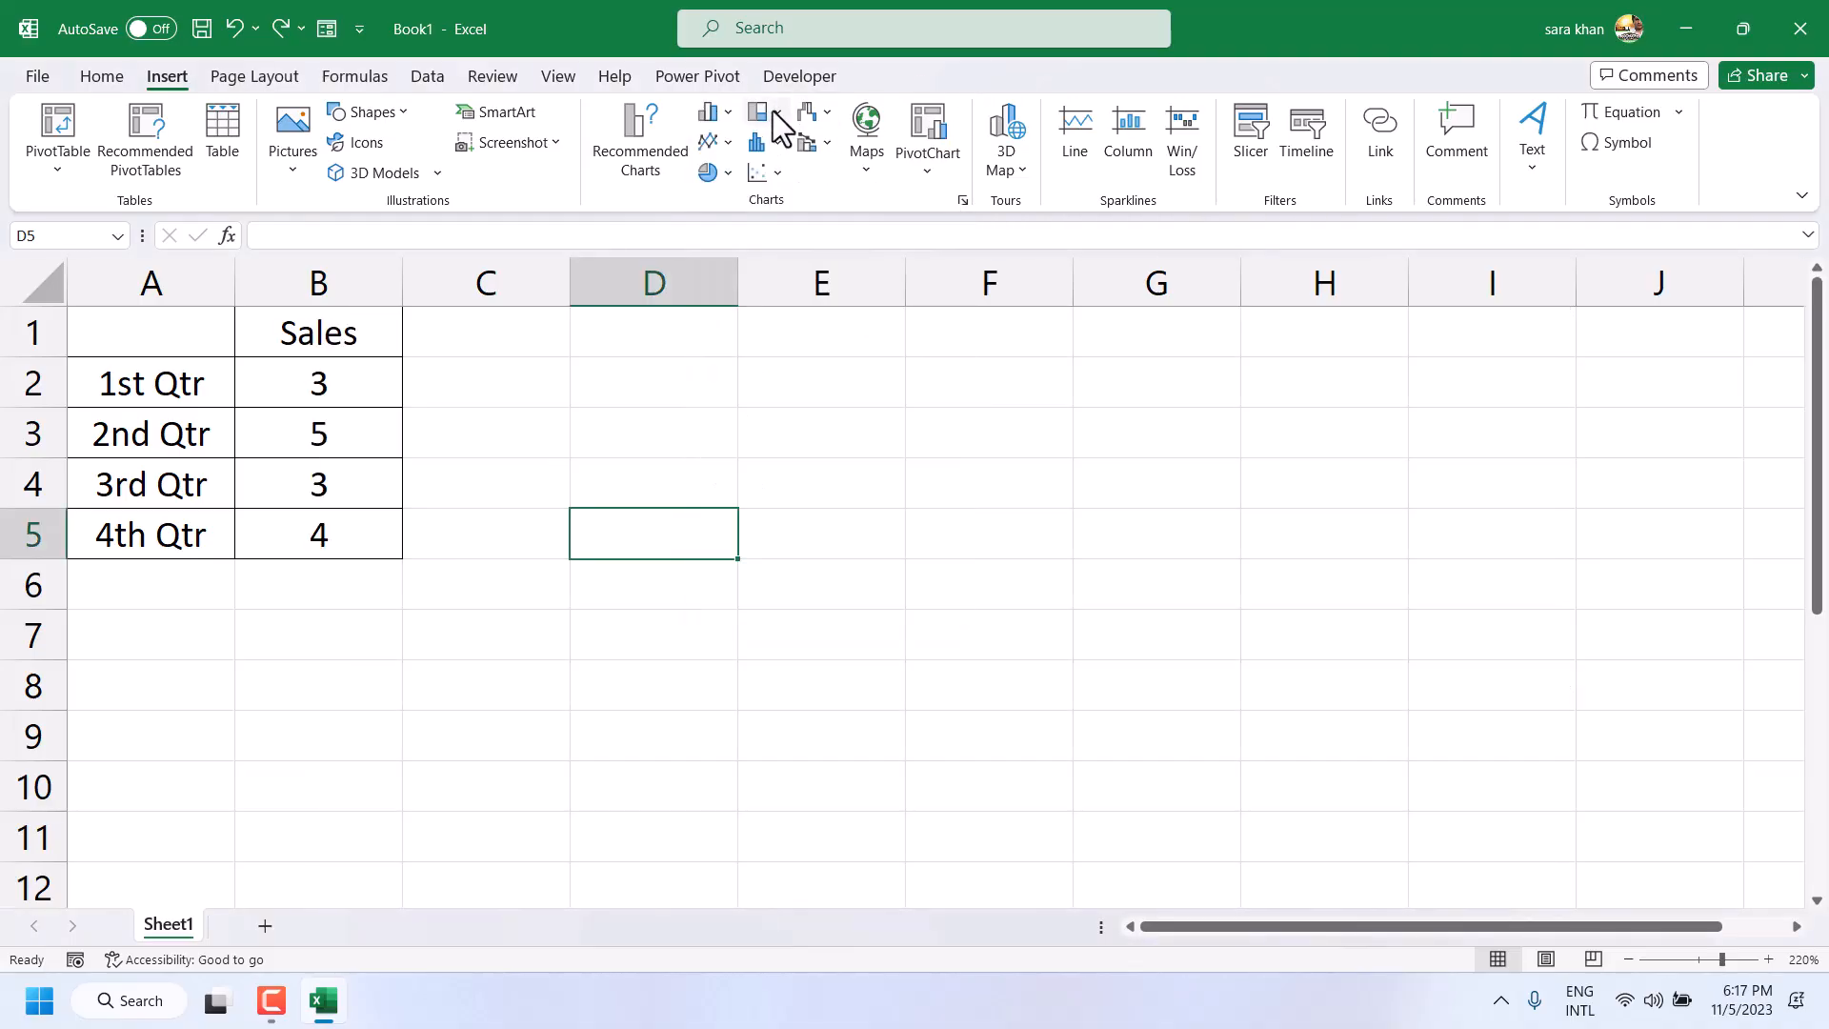
click(773, 110)
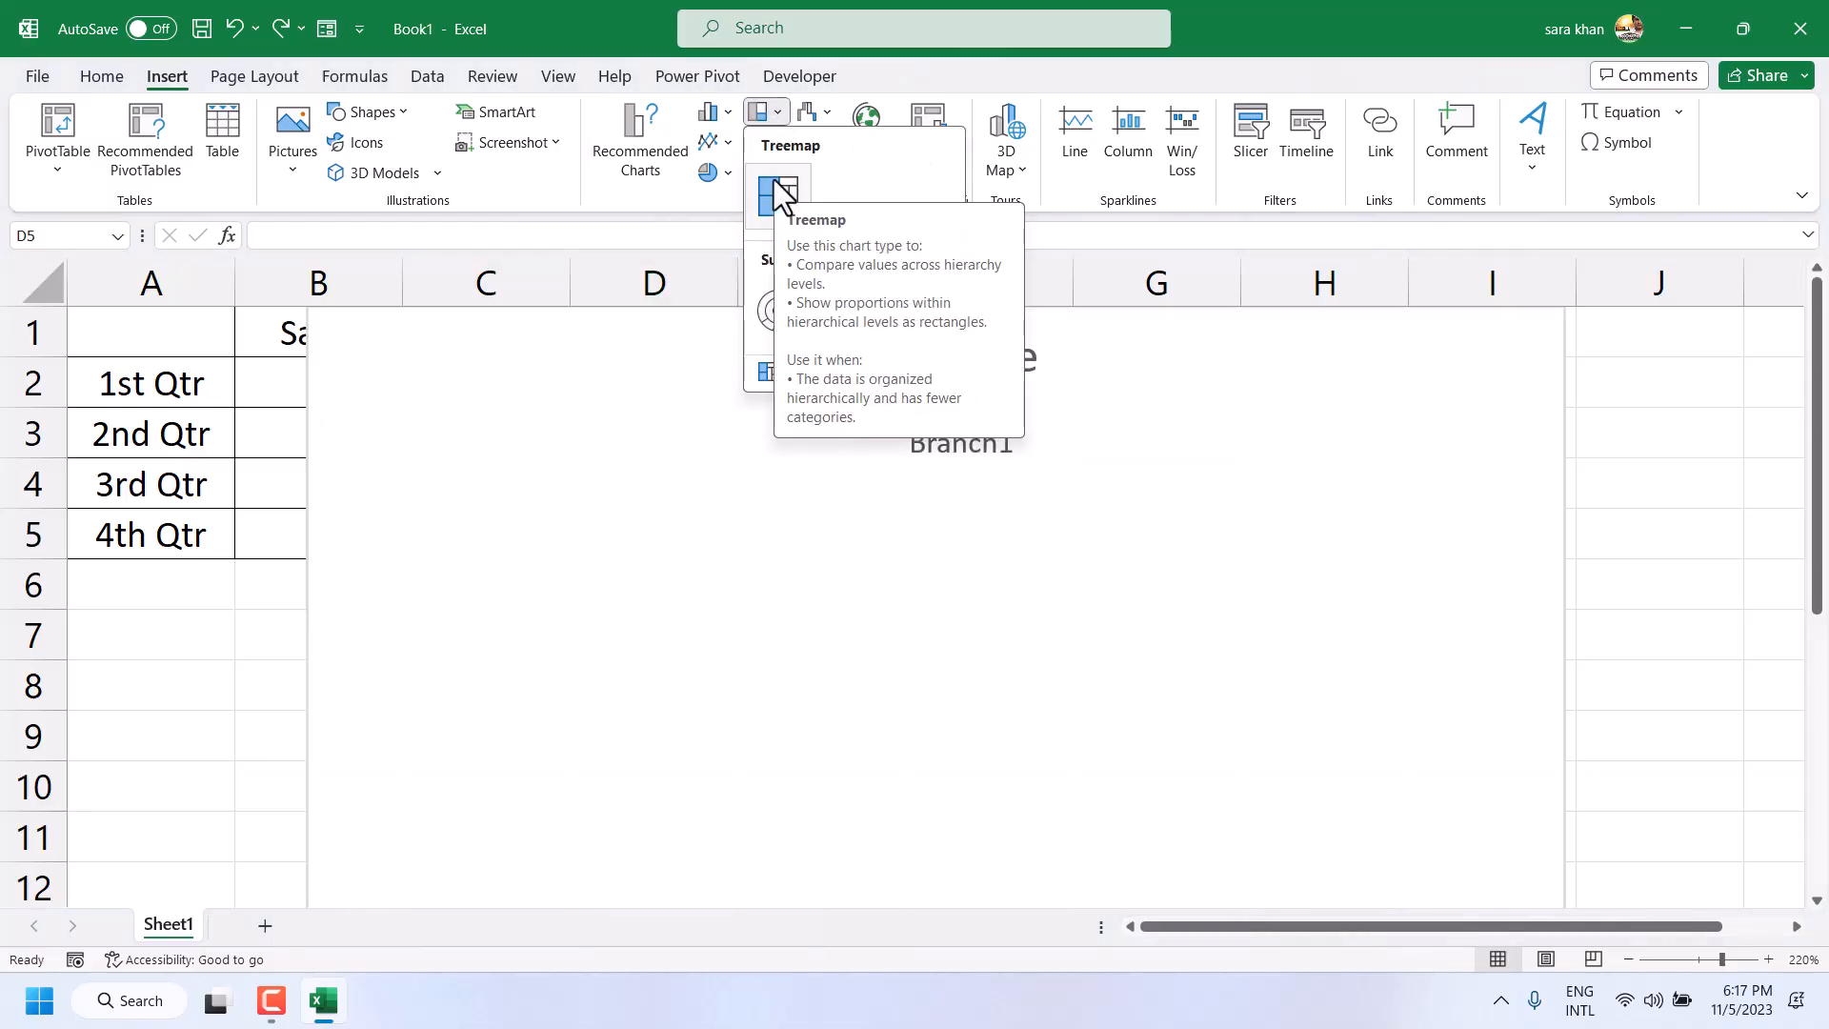
Insert a treemap chart from the quarterly sales data in A1:B5.
click(124, 331)
drag(124, 332, 329, 534)
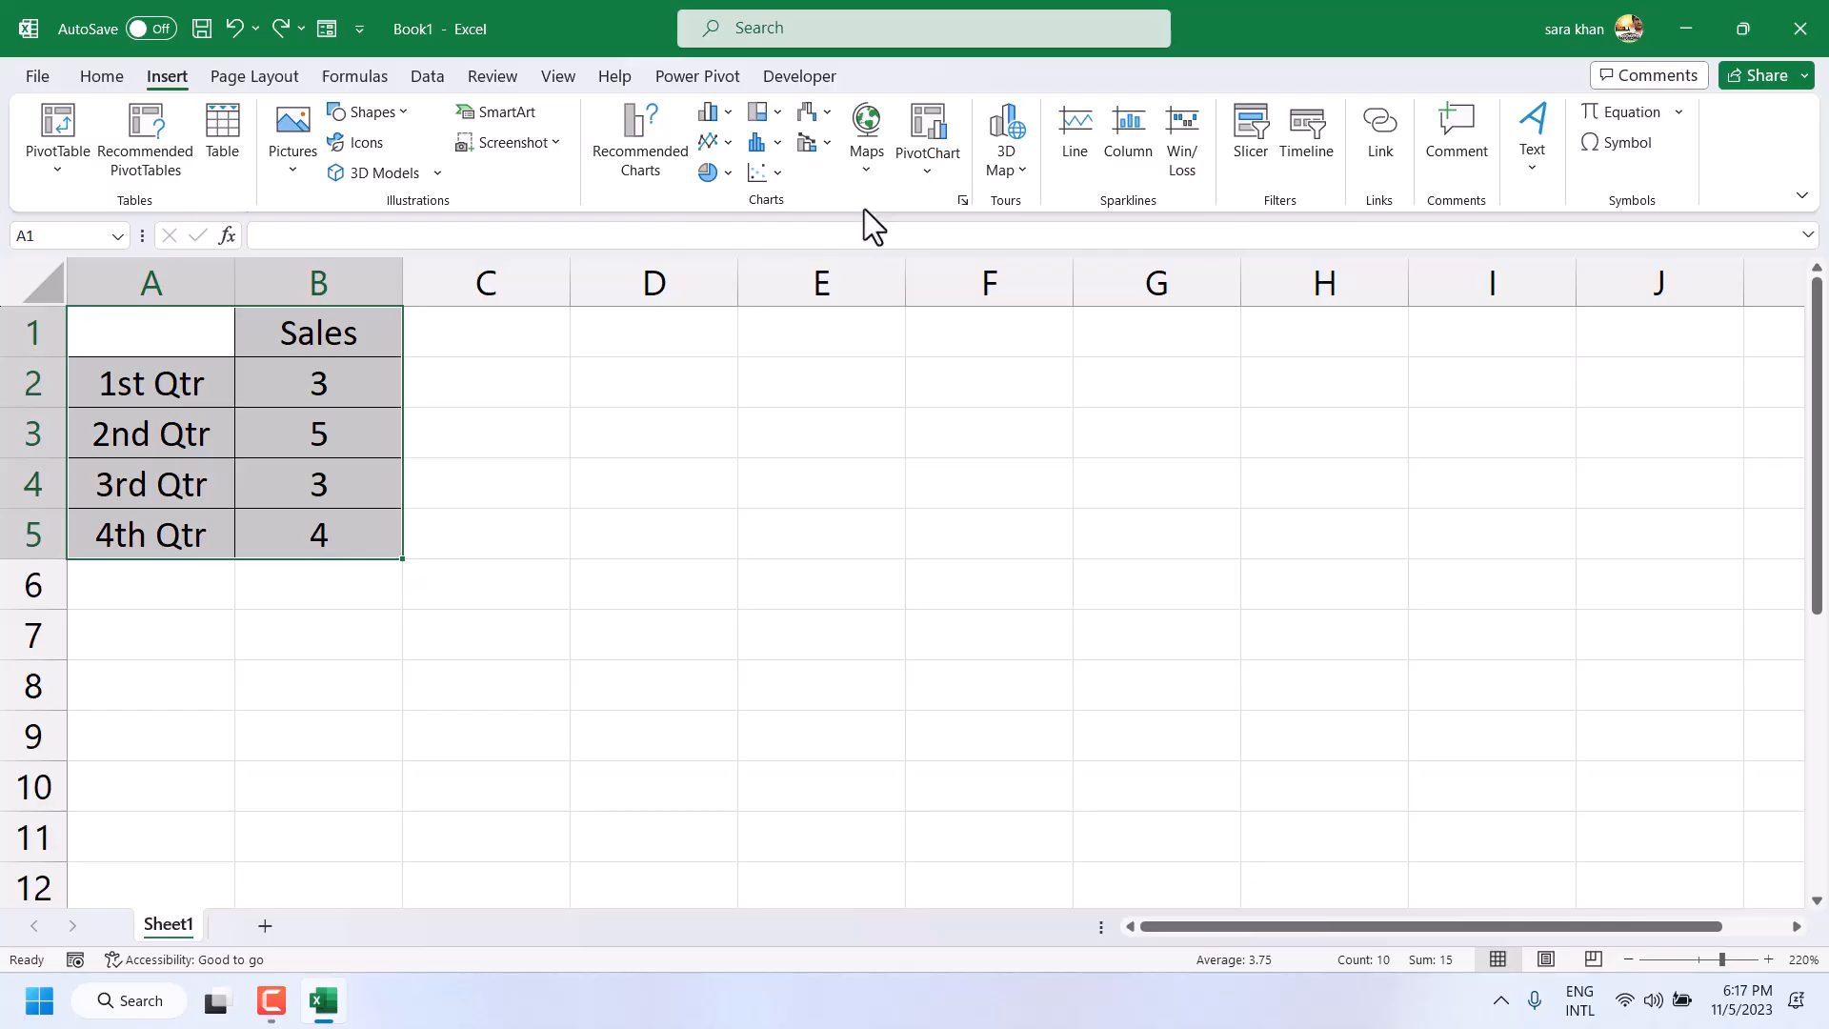
click(766, 113)
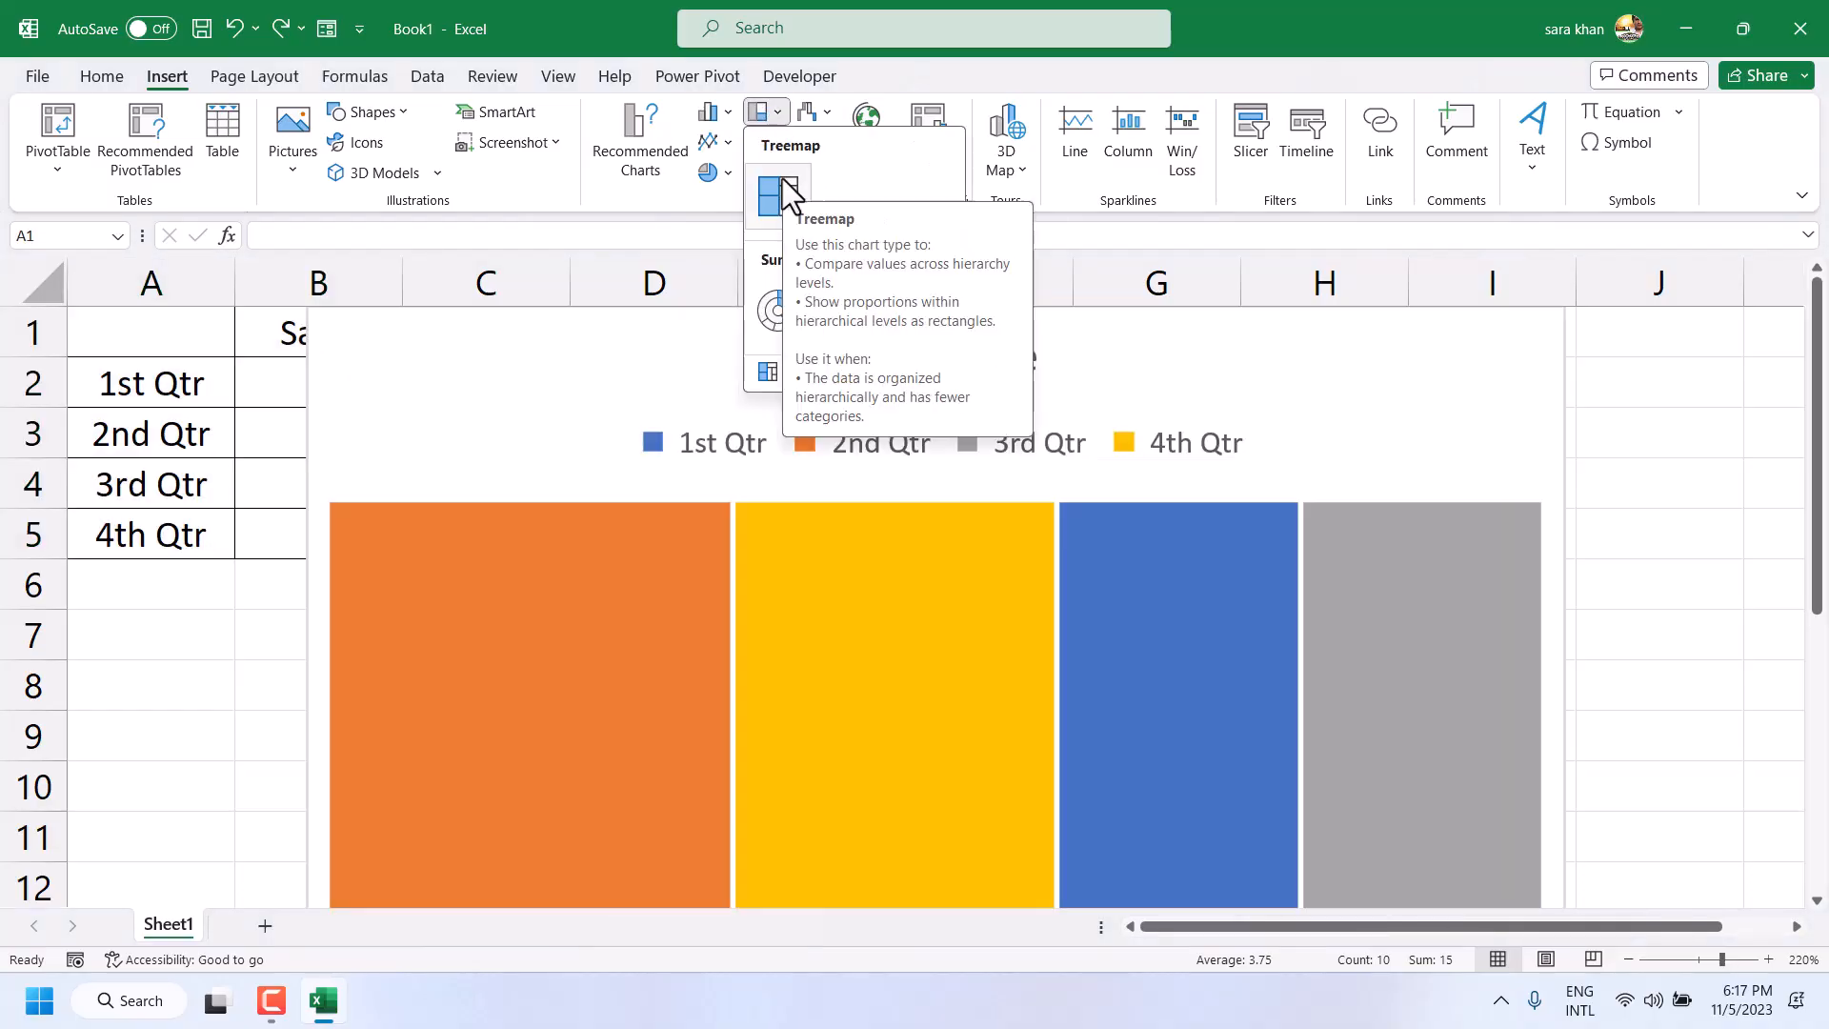
click(786, 191)
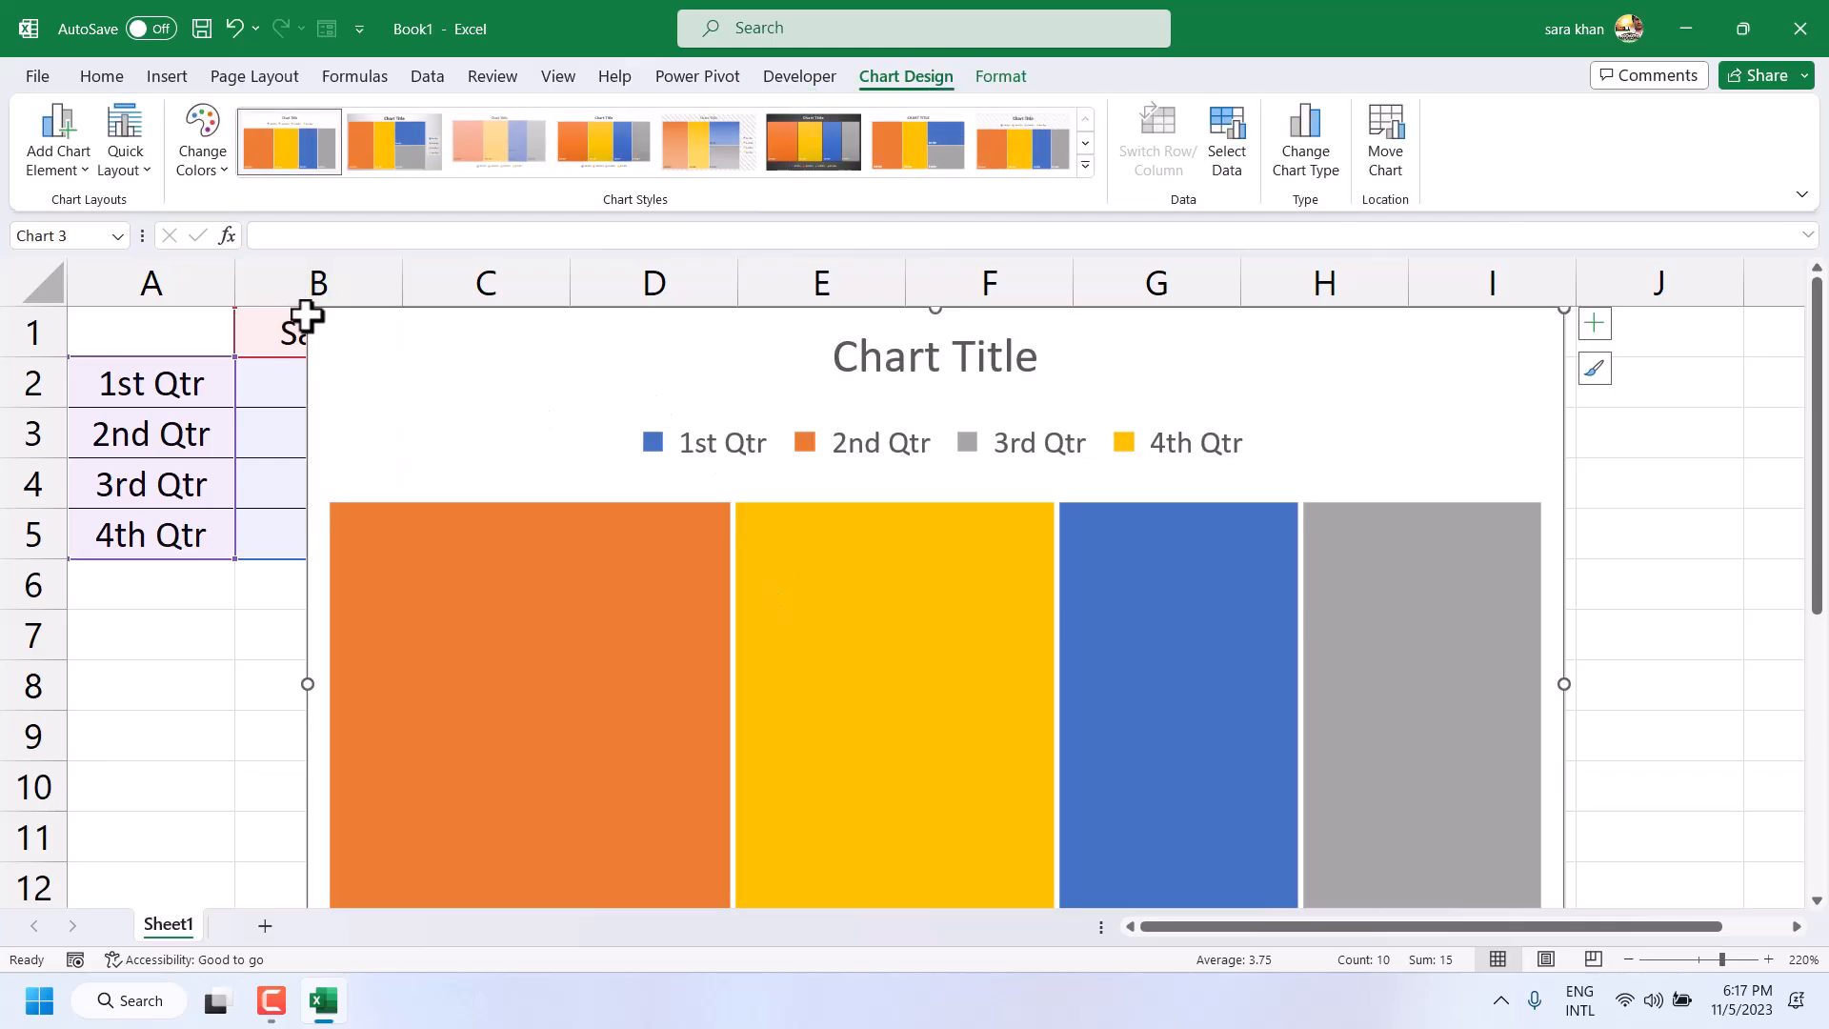
Shrink the treemap chart from its lower corner so it ends within column F at about row 10.
click(722, 471)
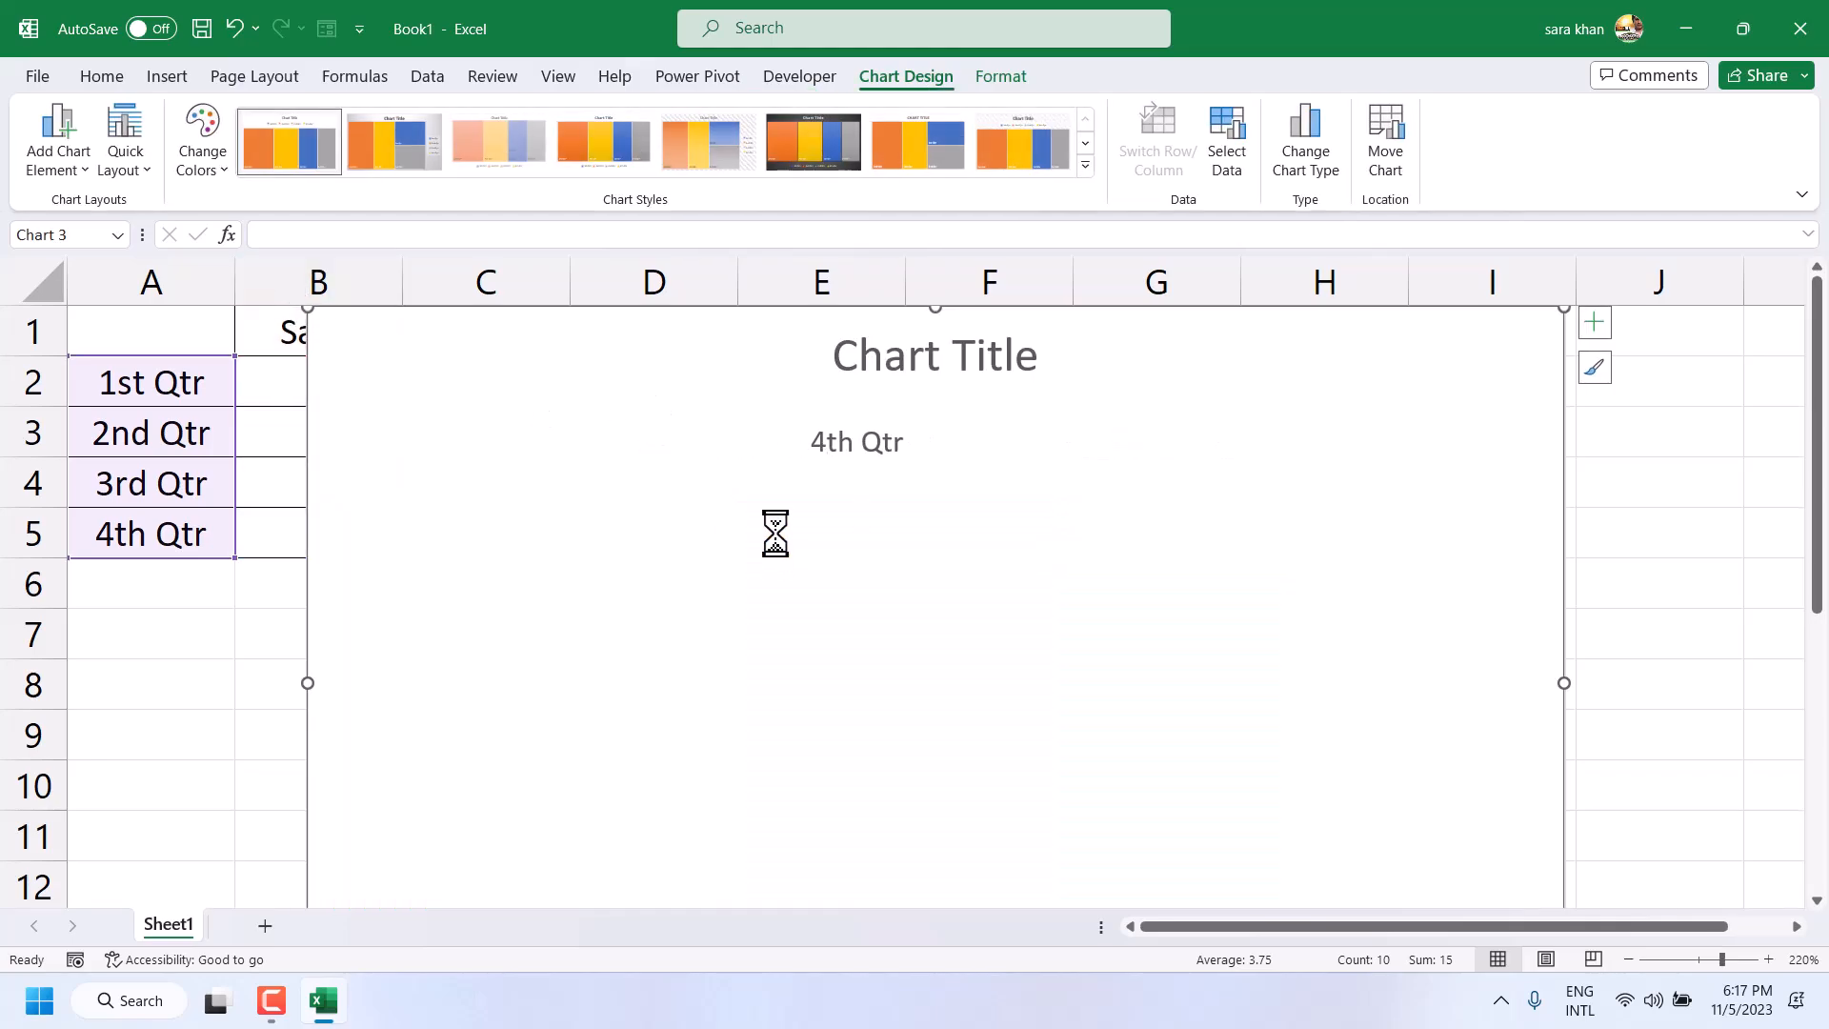
scroll(776, 524, down, 3)
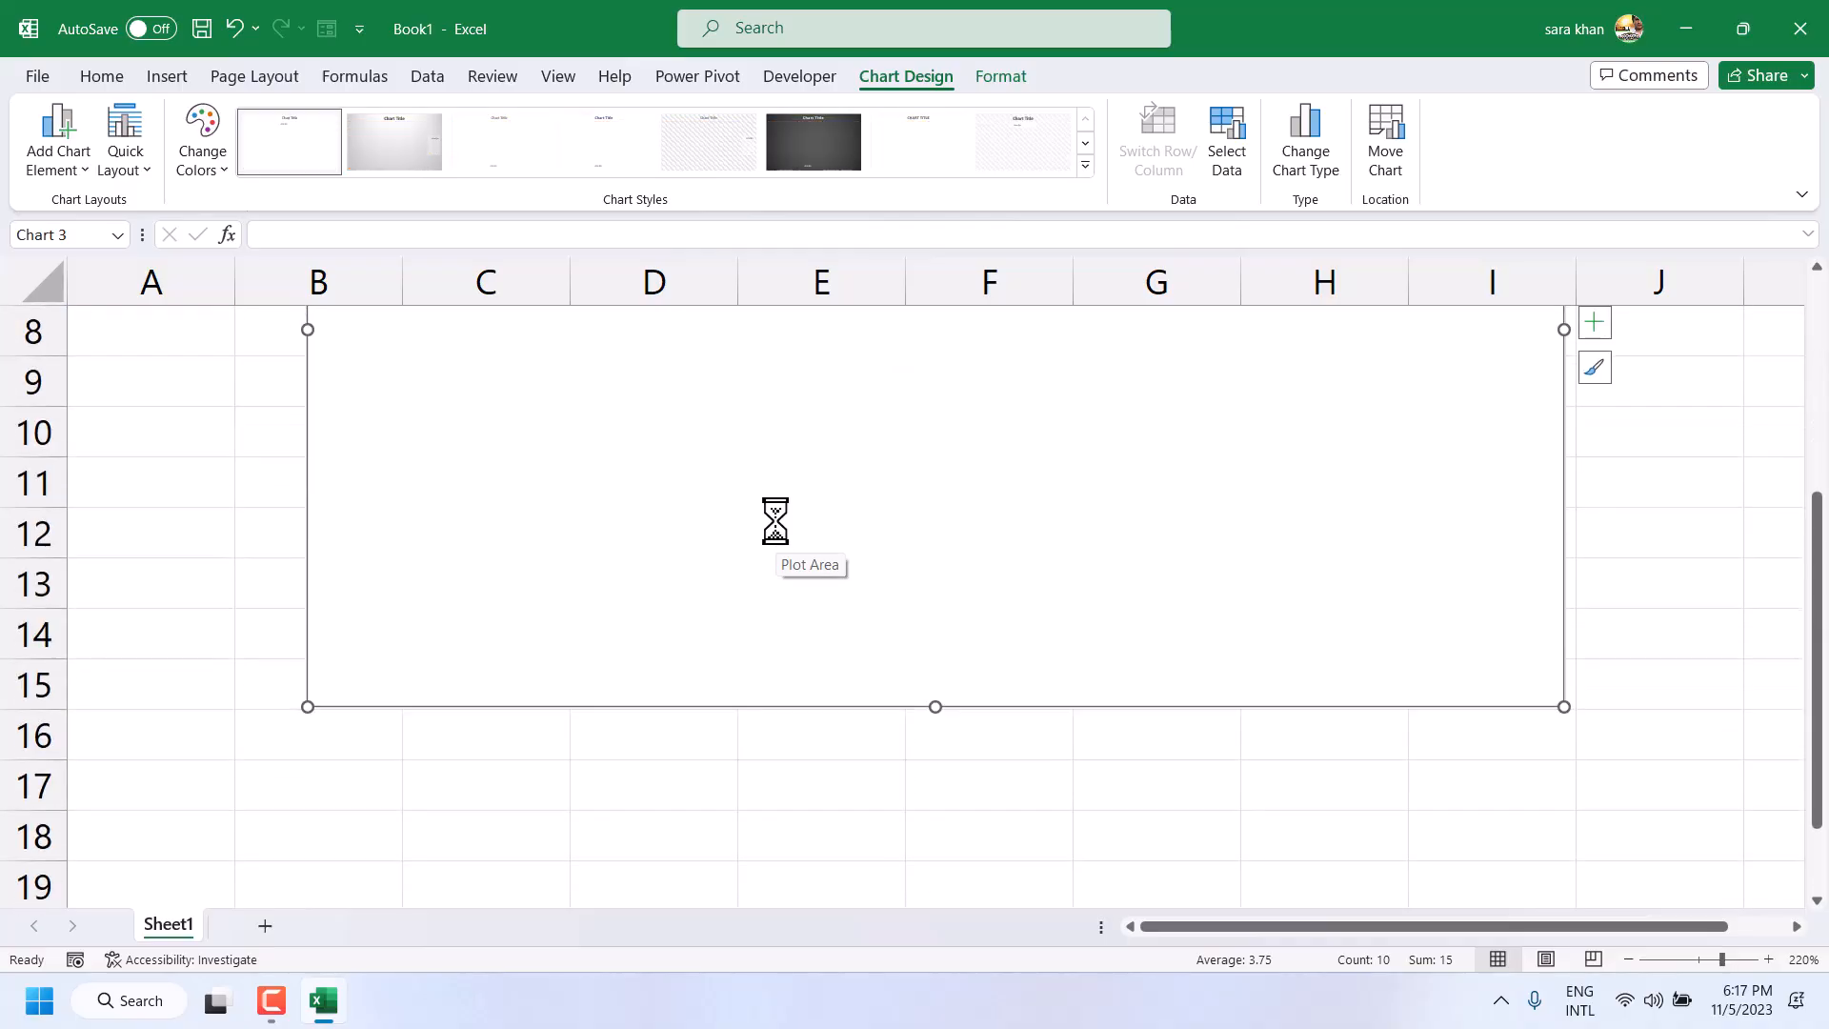
drag(1566, 710, 922, 420)
scroll(1086, 604, up, 3)
click(1110, 525)
Delete the treemap chart from the worksheet.
click(599, 456)
click(424, 331)
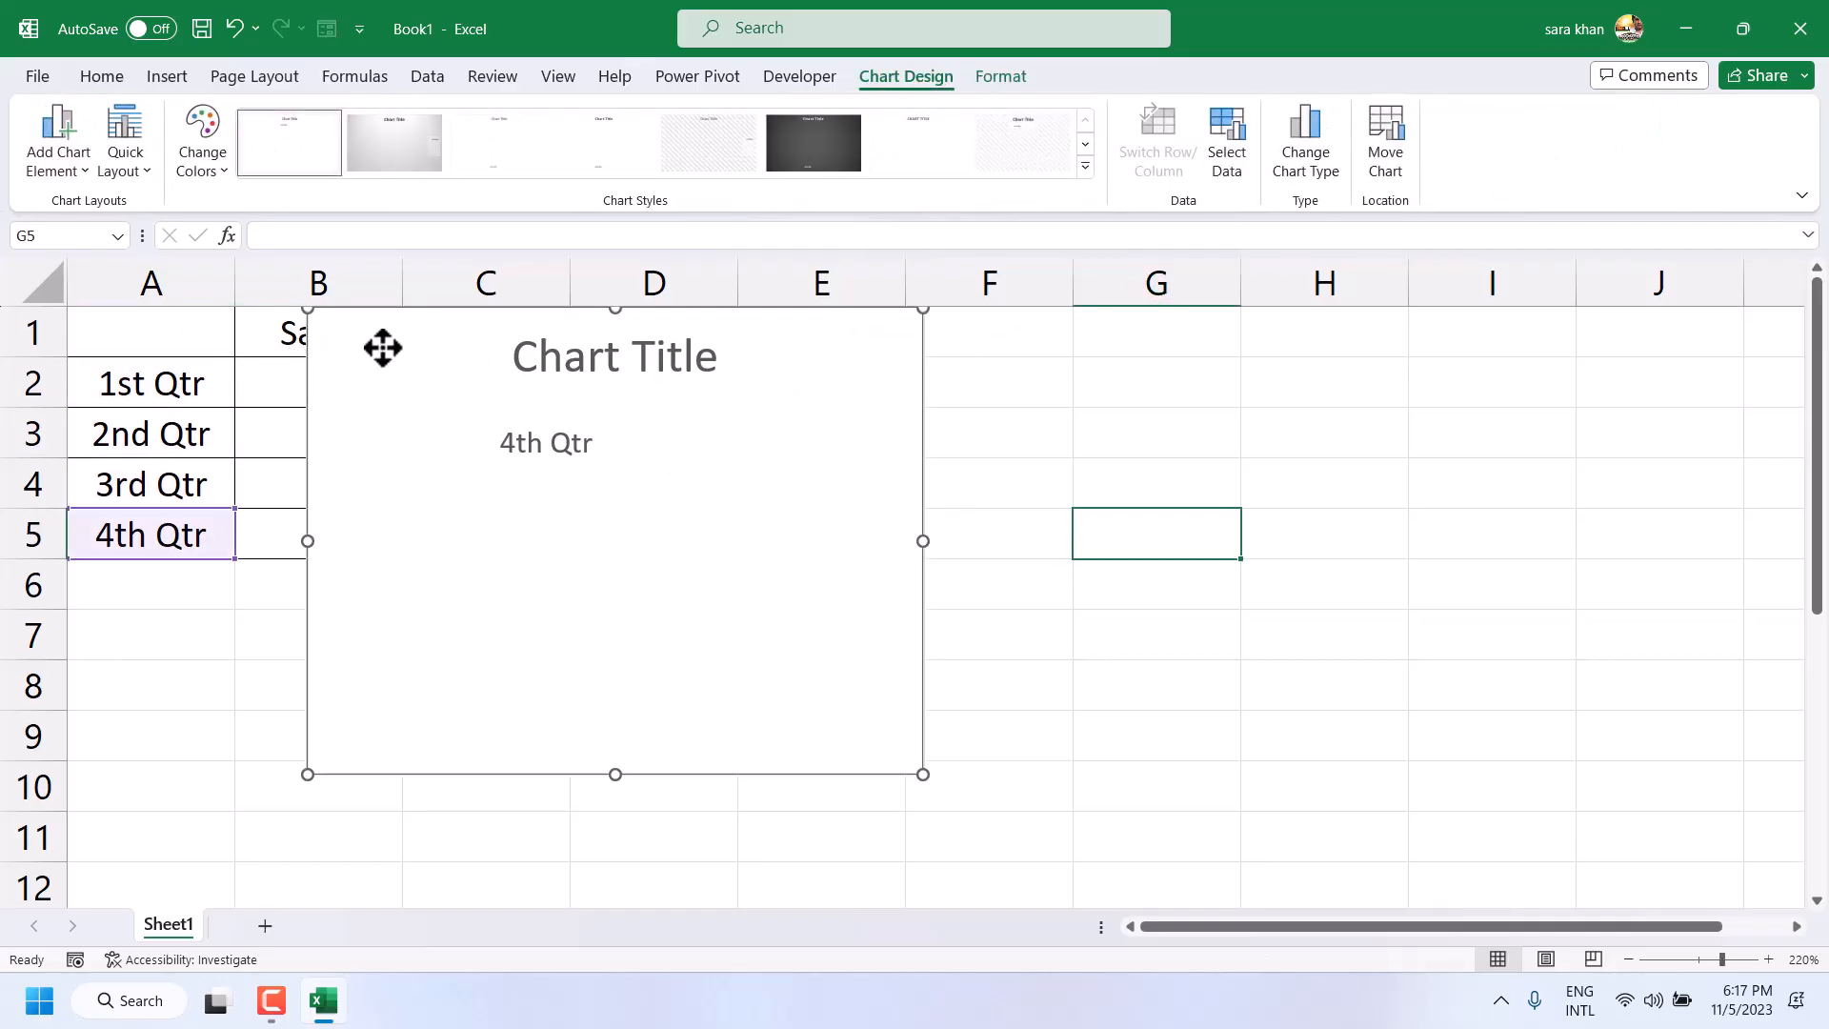
key(Delete)
click(793, 400)
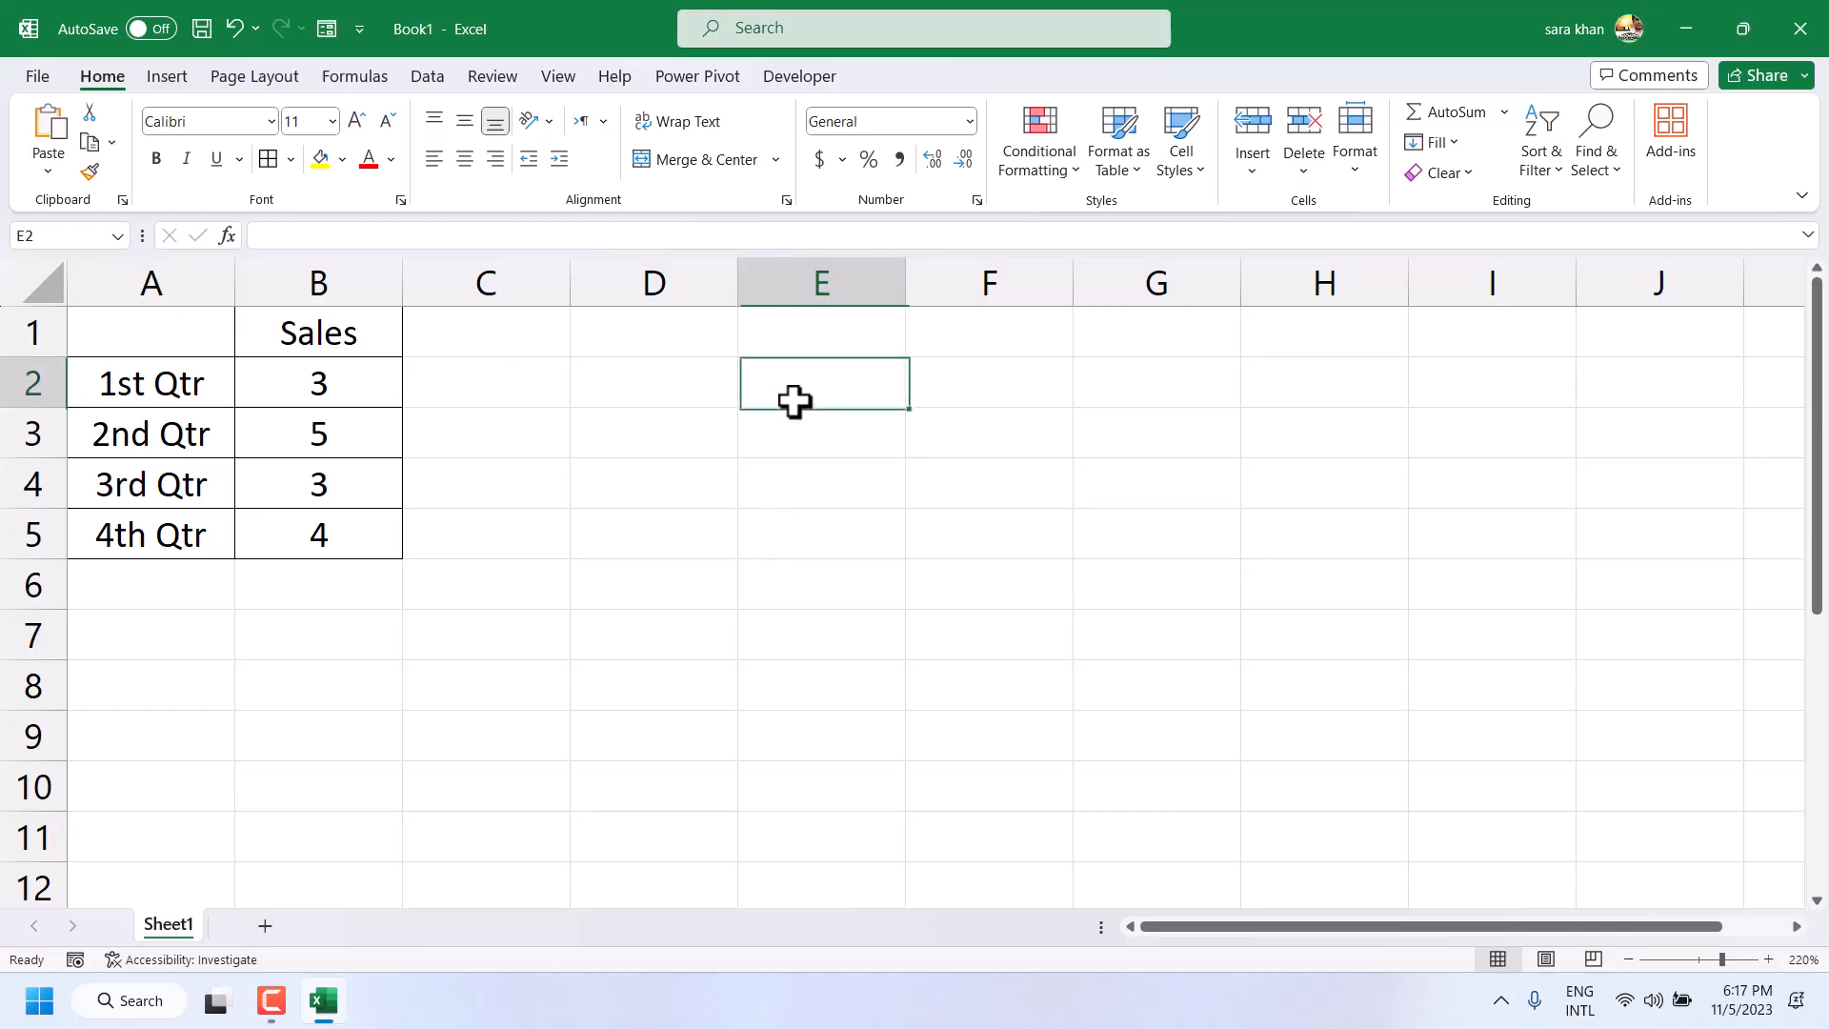
Look through the column, scatter and combo chart types available for insertion.
click(180, 76)
click(724, 112)
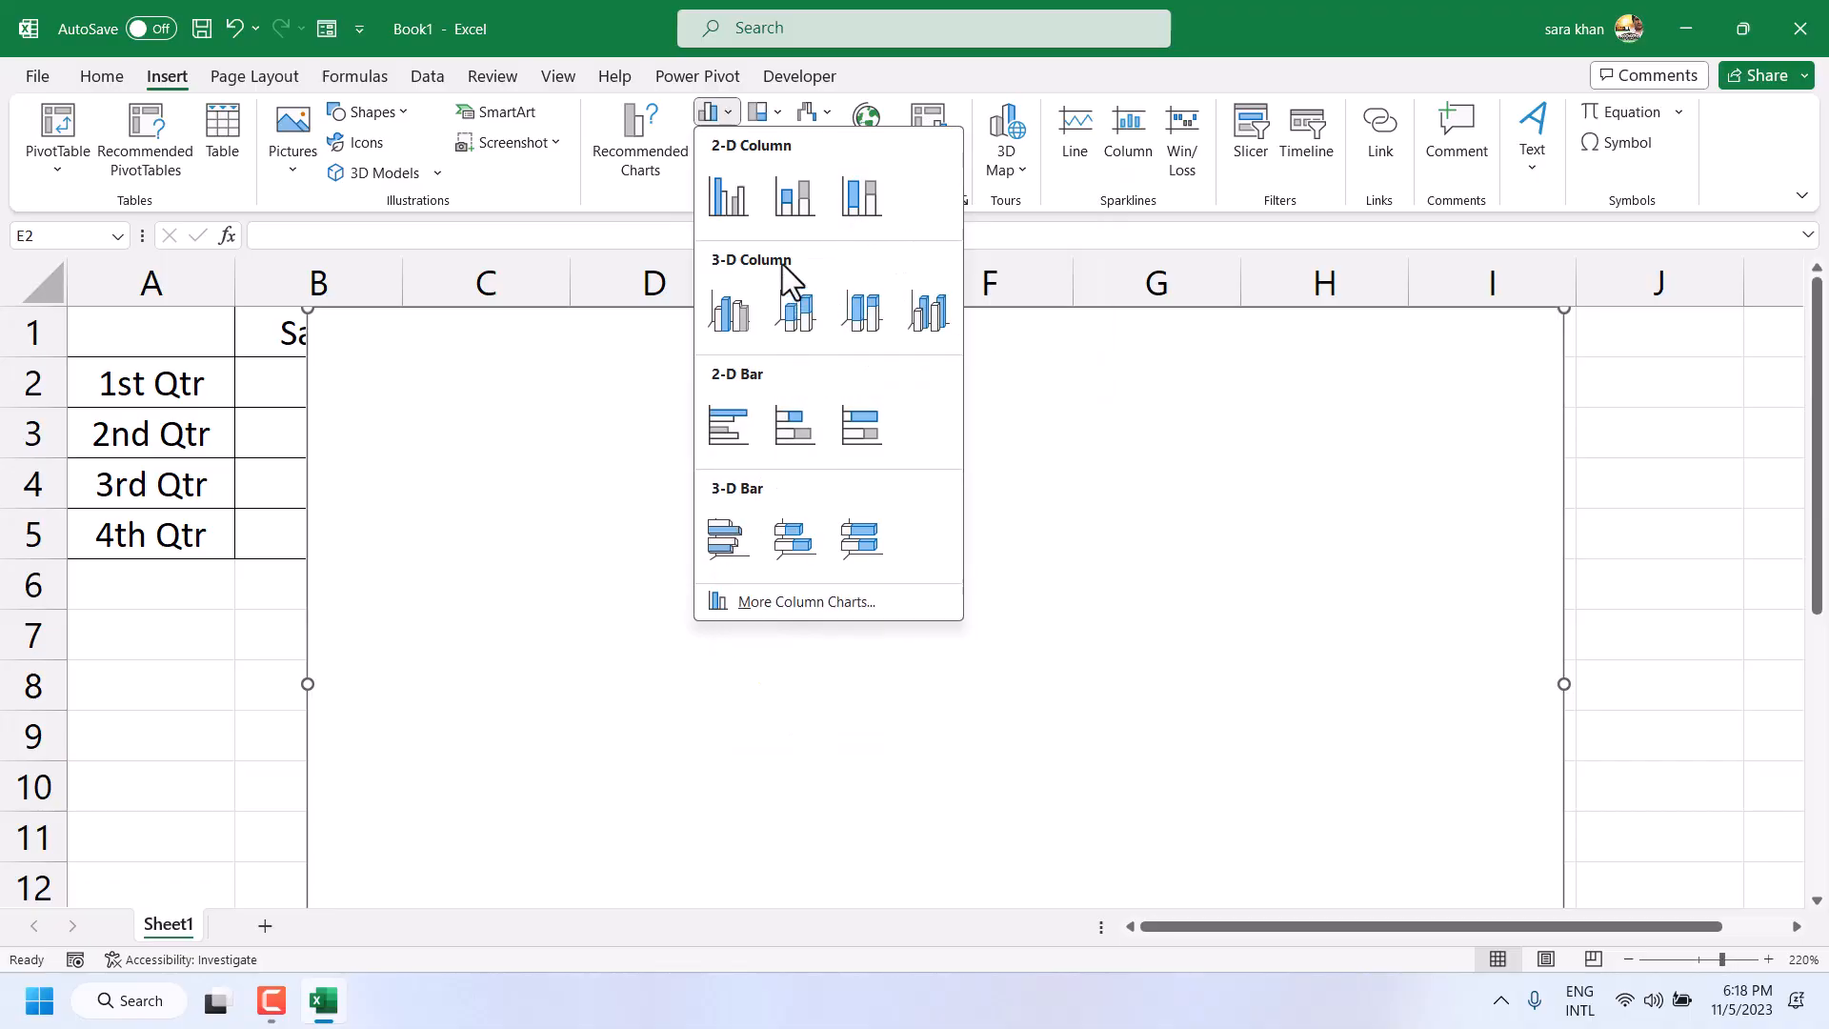
click(596, 189)
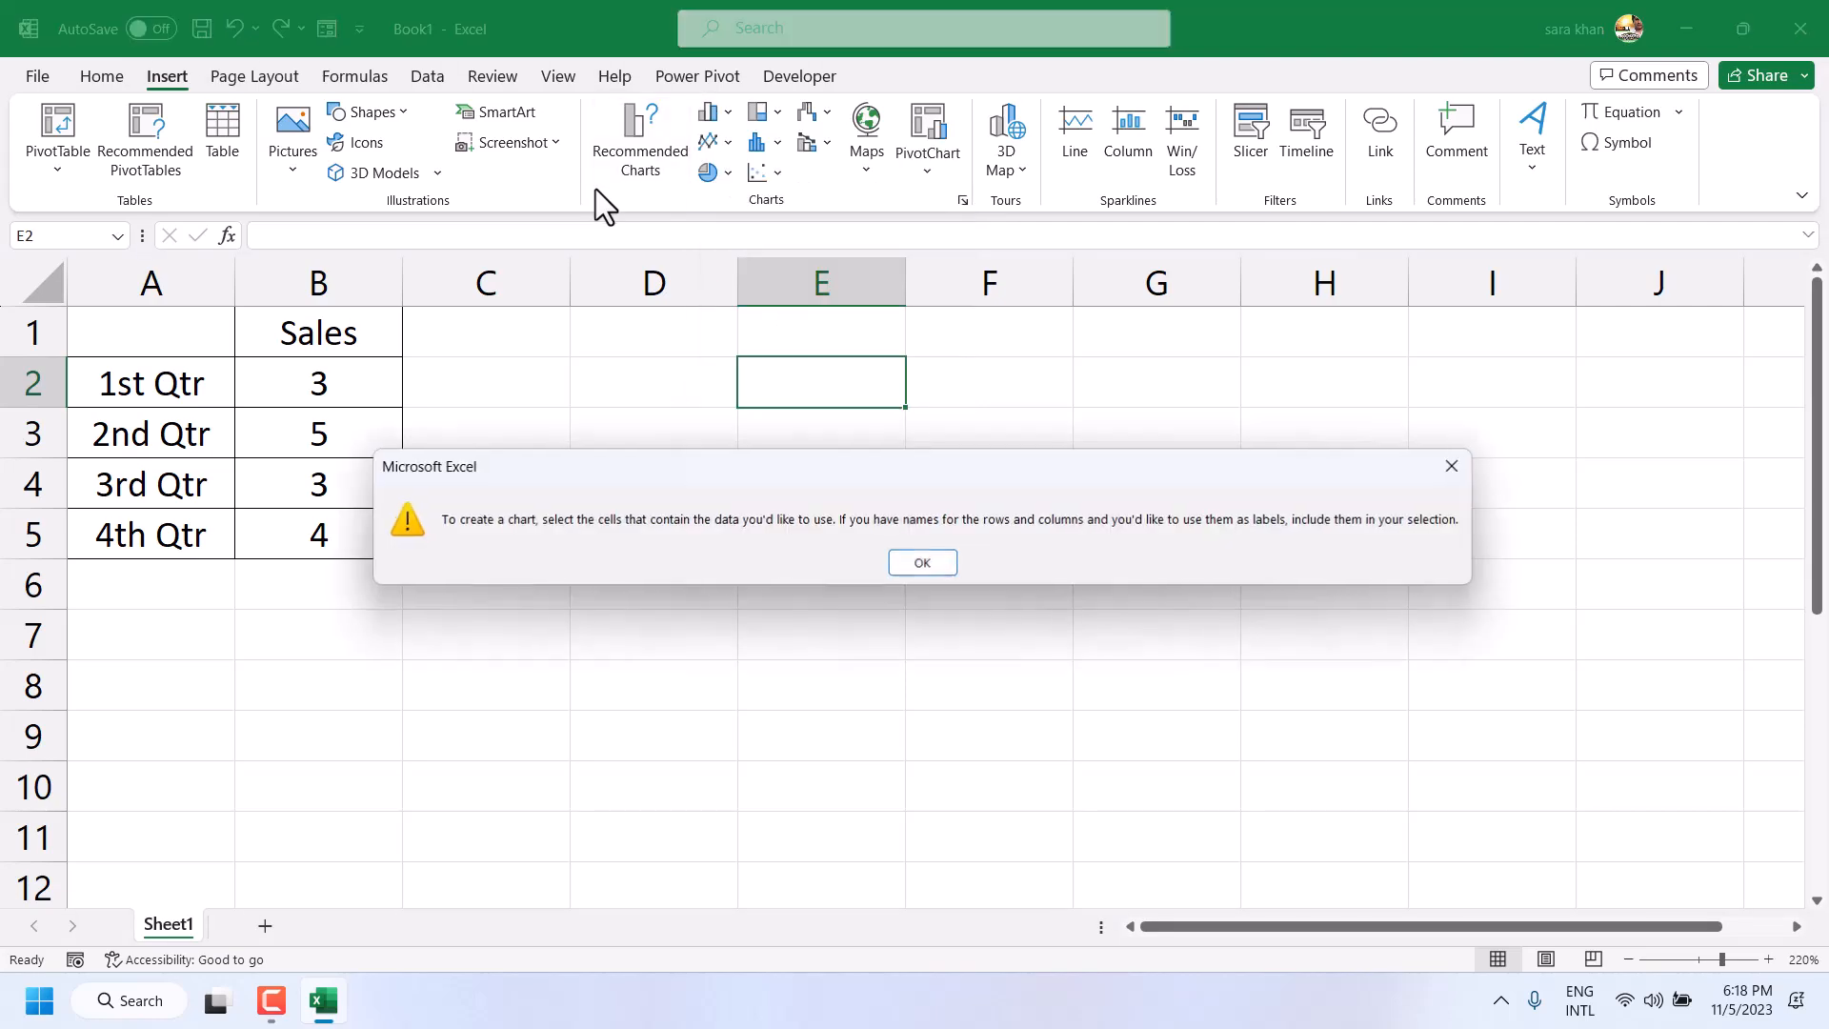
click(920, 563)
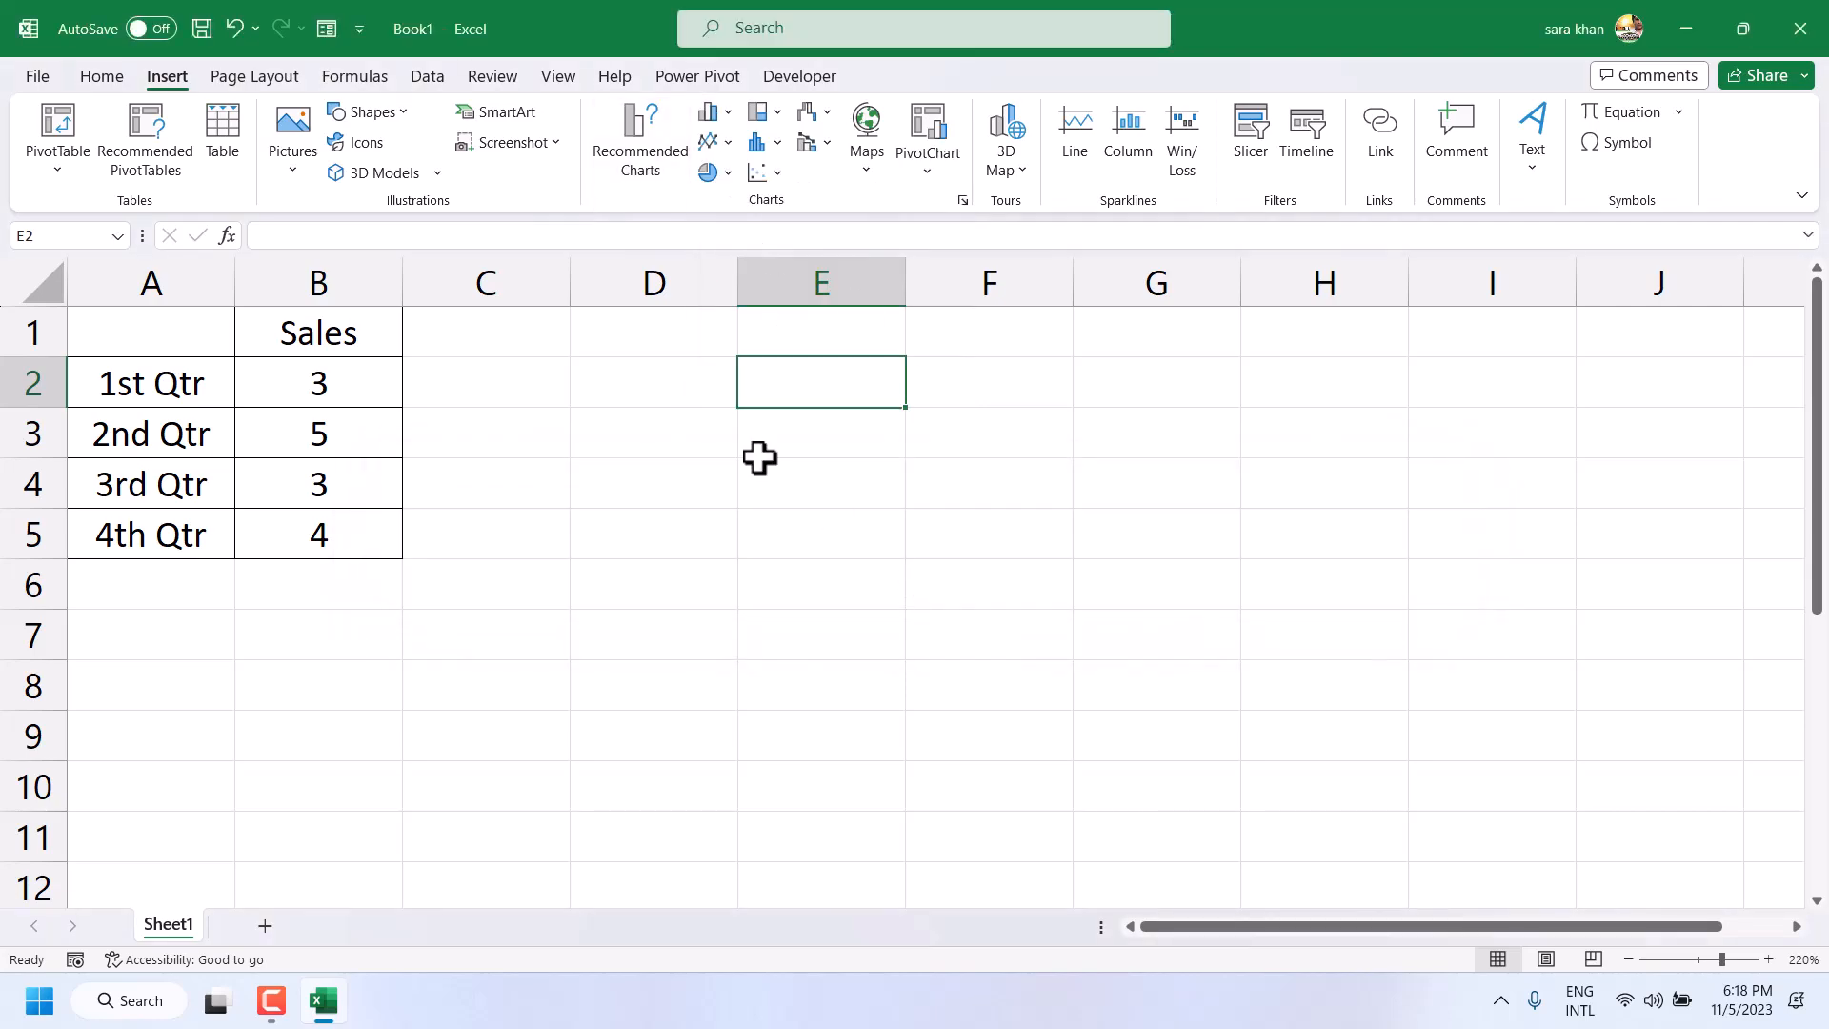
click(775, 172)
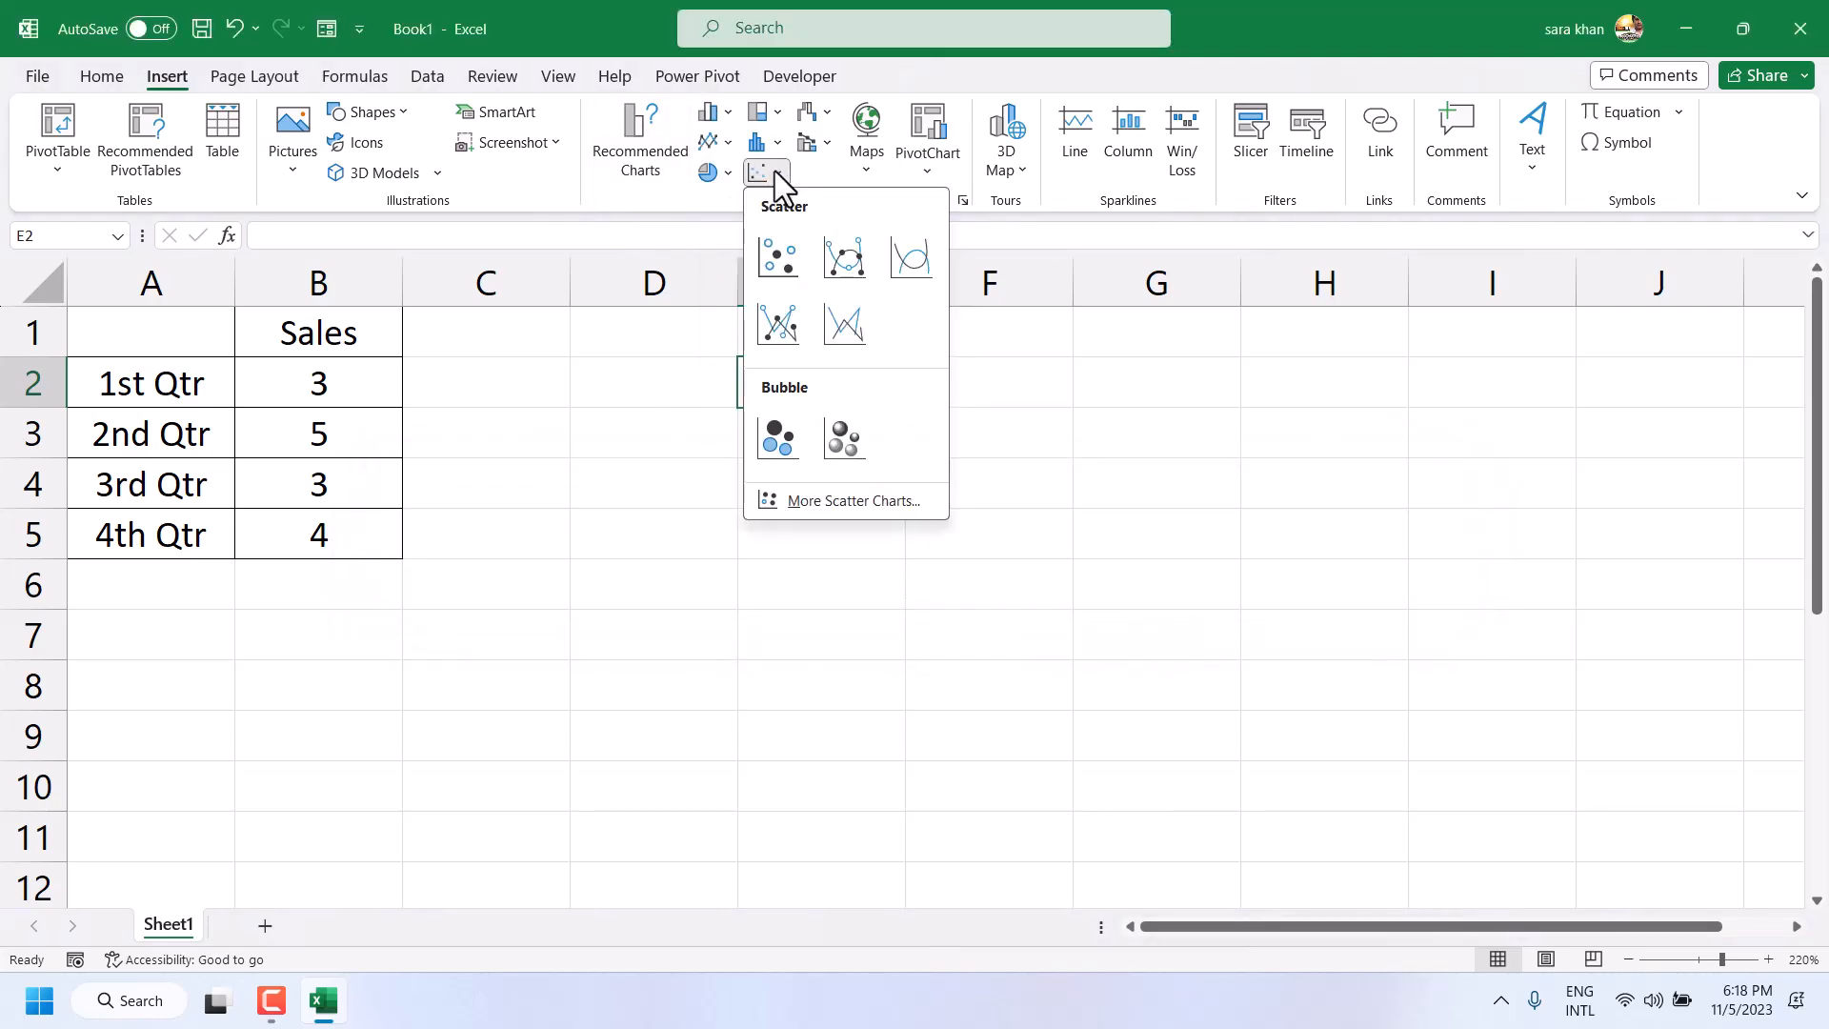
click(831, 143)
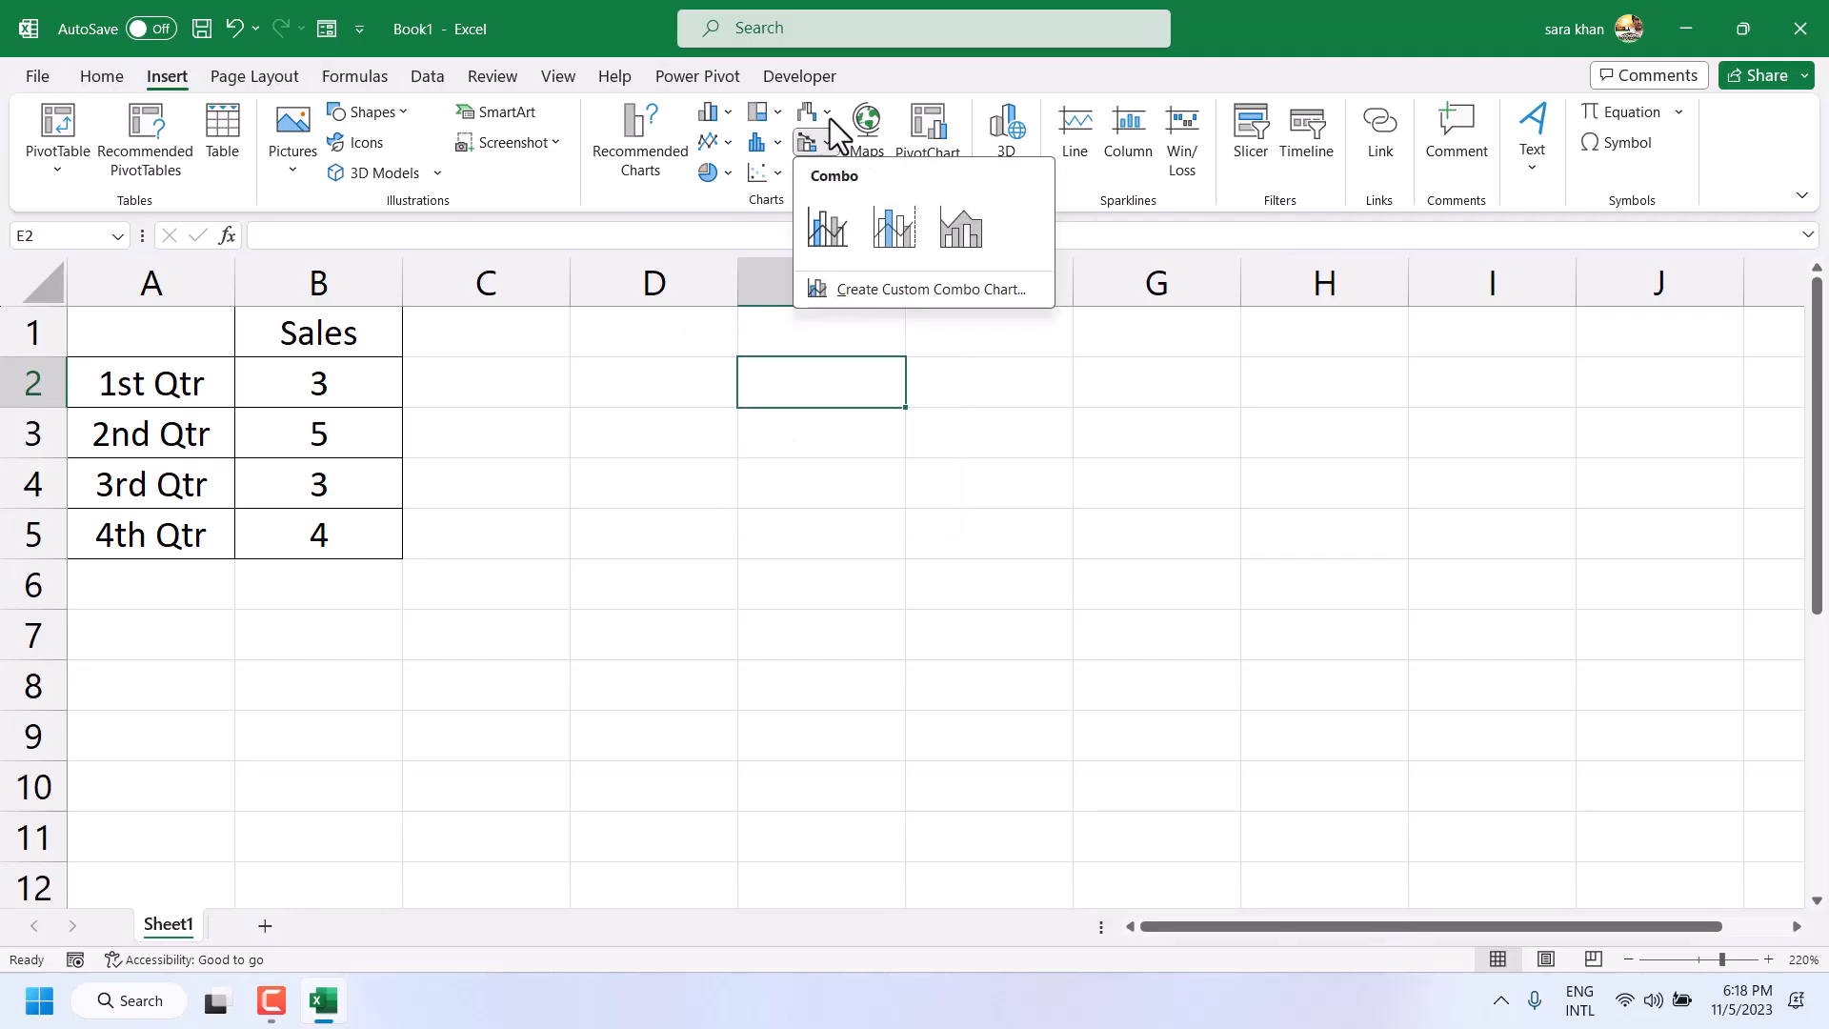